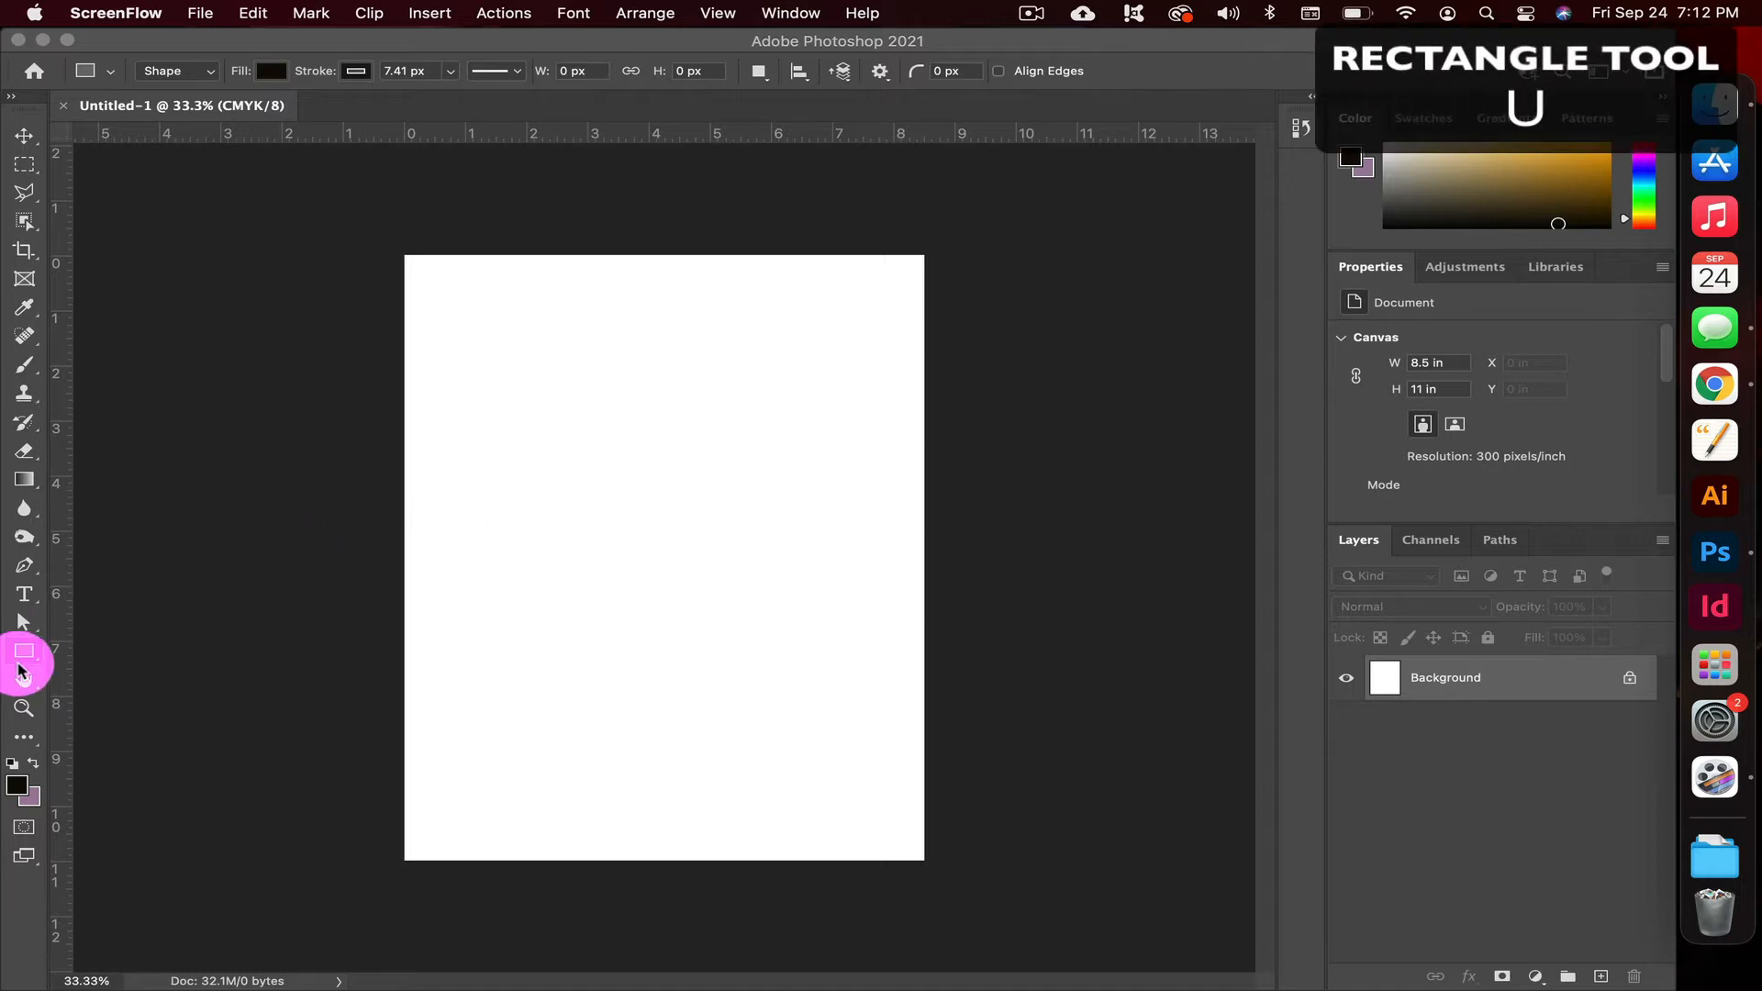
Draw a square about 3.28 in wide with the Rectangle tool in the page's upper-left area and reveal its appearance properties
{"action": "left_click", "coordinate": [20, 657]}
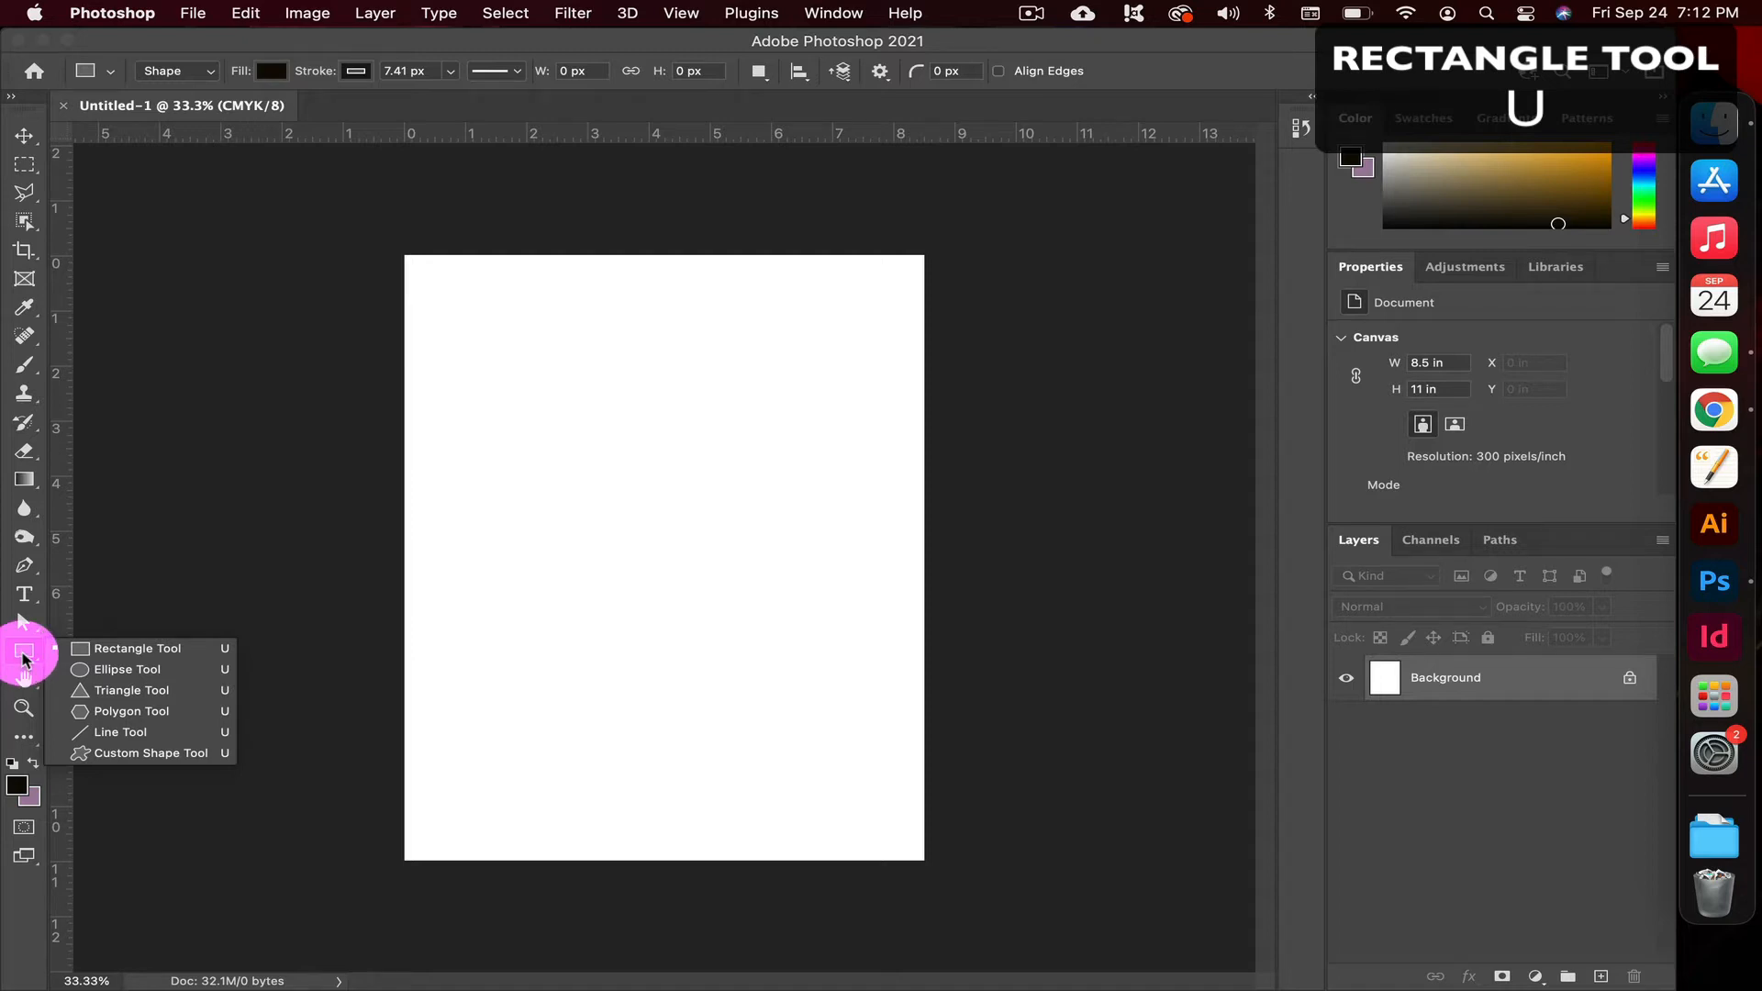
{"action": "left_click", "coordinate": [89, 652]}
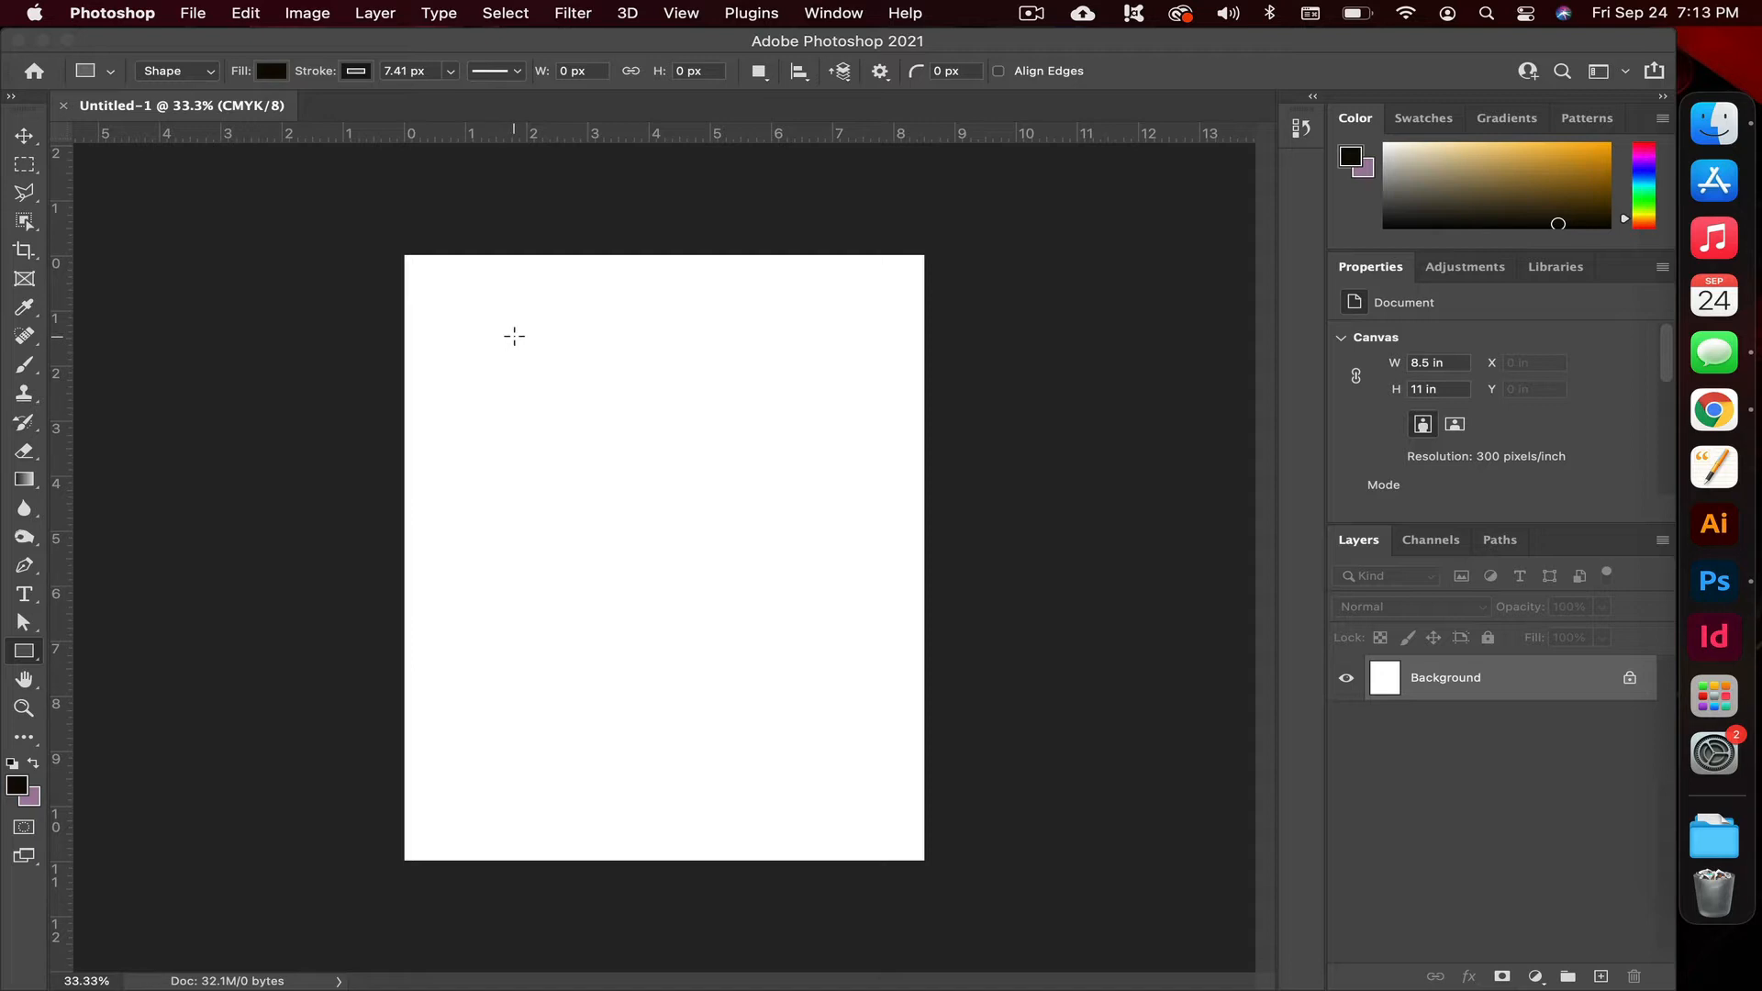
{"action": "left_click_drag", "start_coordinate": [503, 319], "coordinate": [707, 515]}
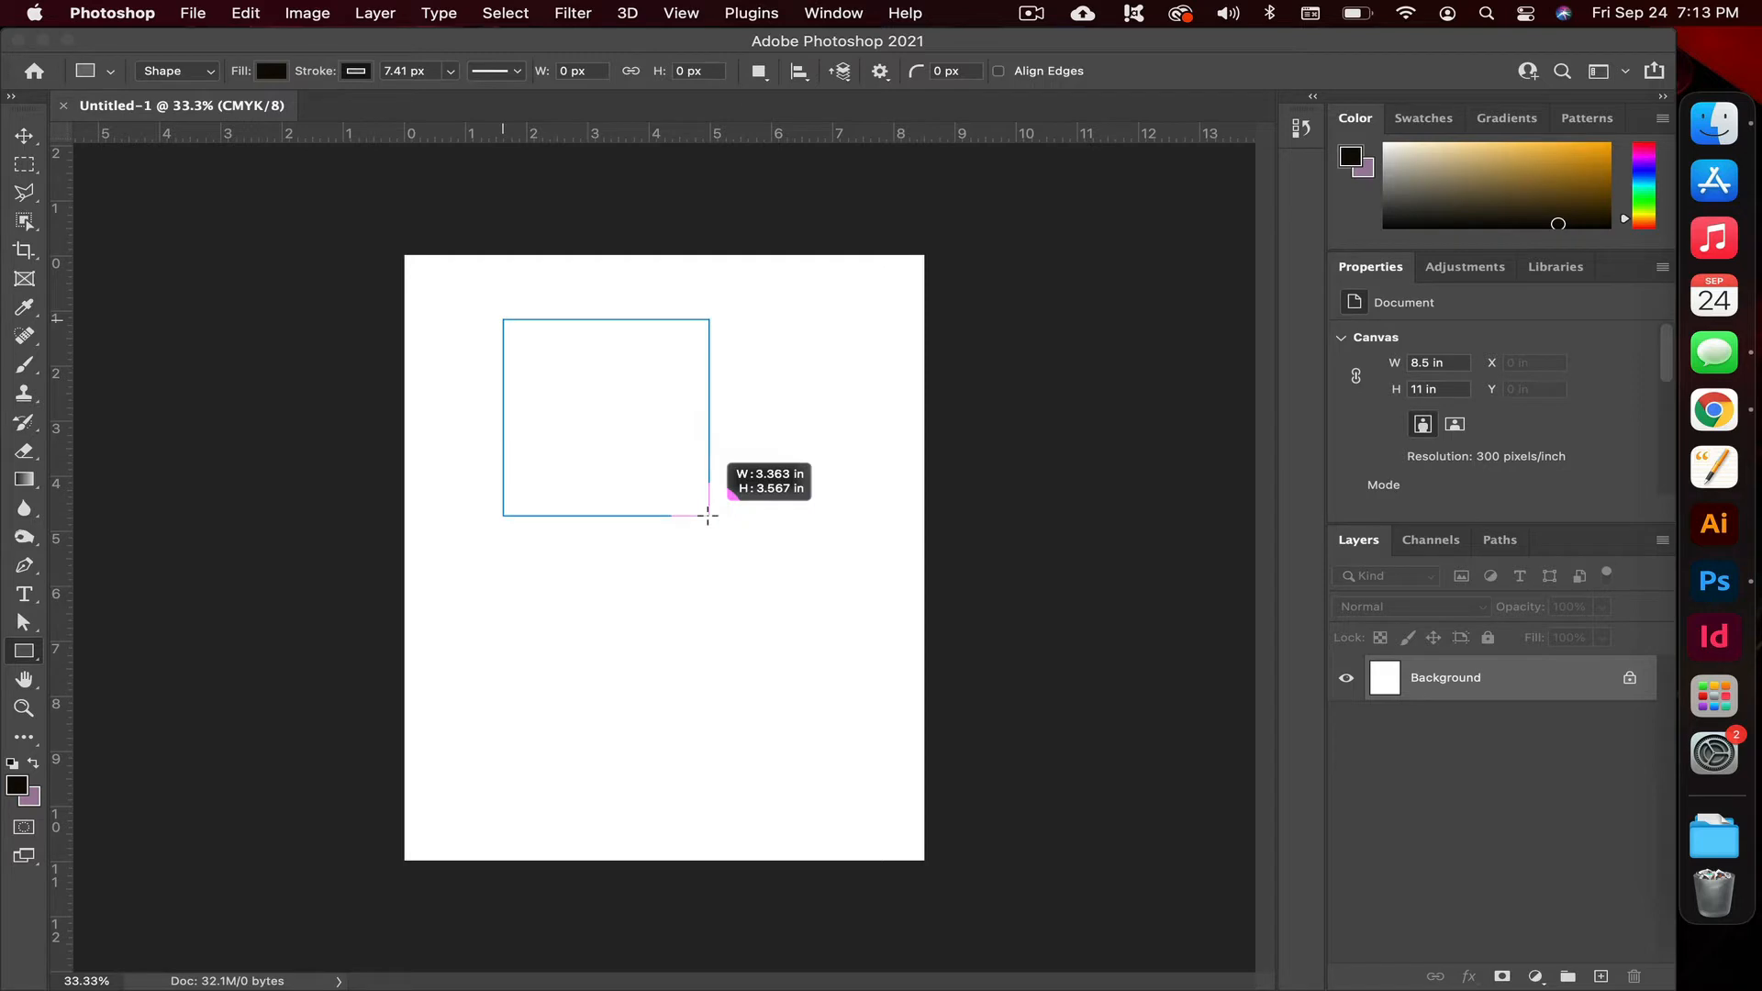
{"action": "mouse_move", "coordinate": [708, 515]}
{"action": "left_mouse_down"}
{"action": "mouse_move", "coordinate": [646, 429]}
{"action": "mouse_move", "coordinate": [642, 463]}
{"action": "mouse_move", "coordinate": [704, 547]}
{"action": "left_mouse_up"}
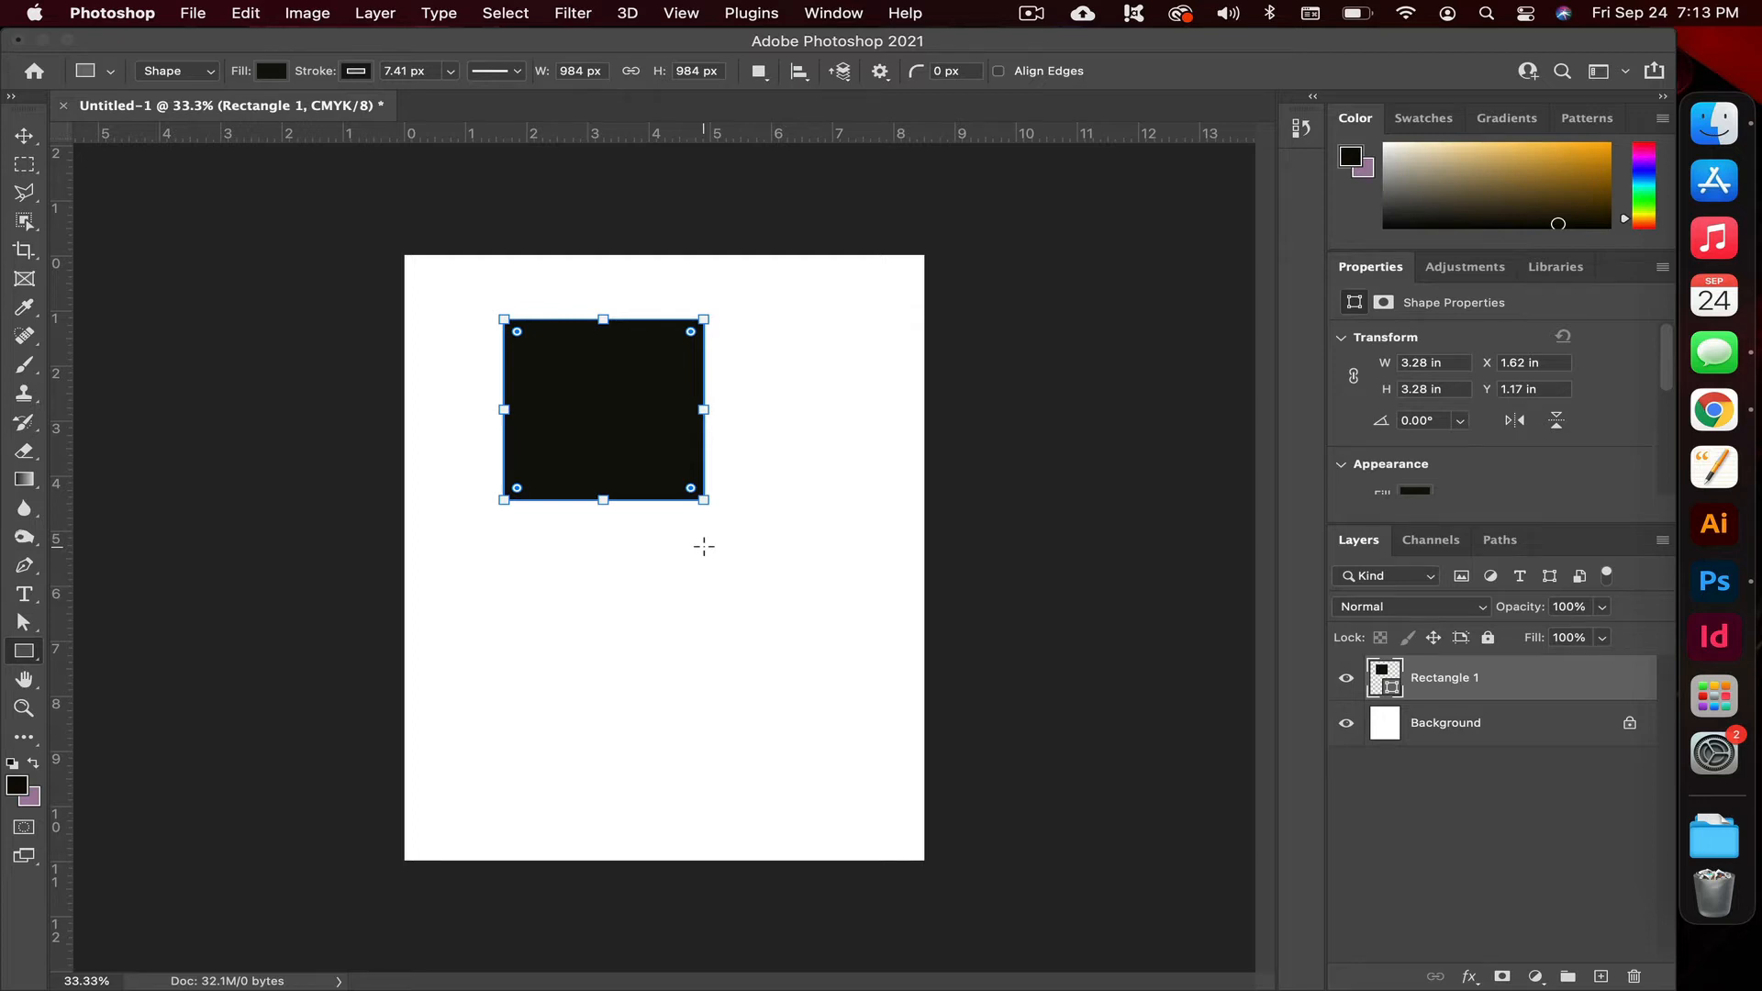
{"action": "left_click_drag", "start_coordinate": [1483, 522], "coordinate": [1464, 715]}
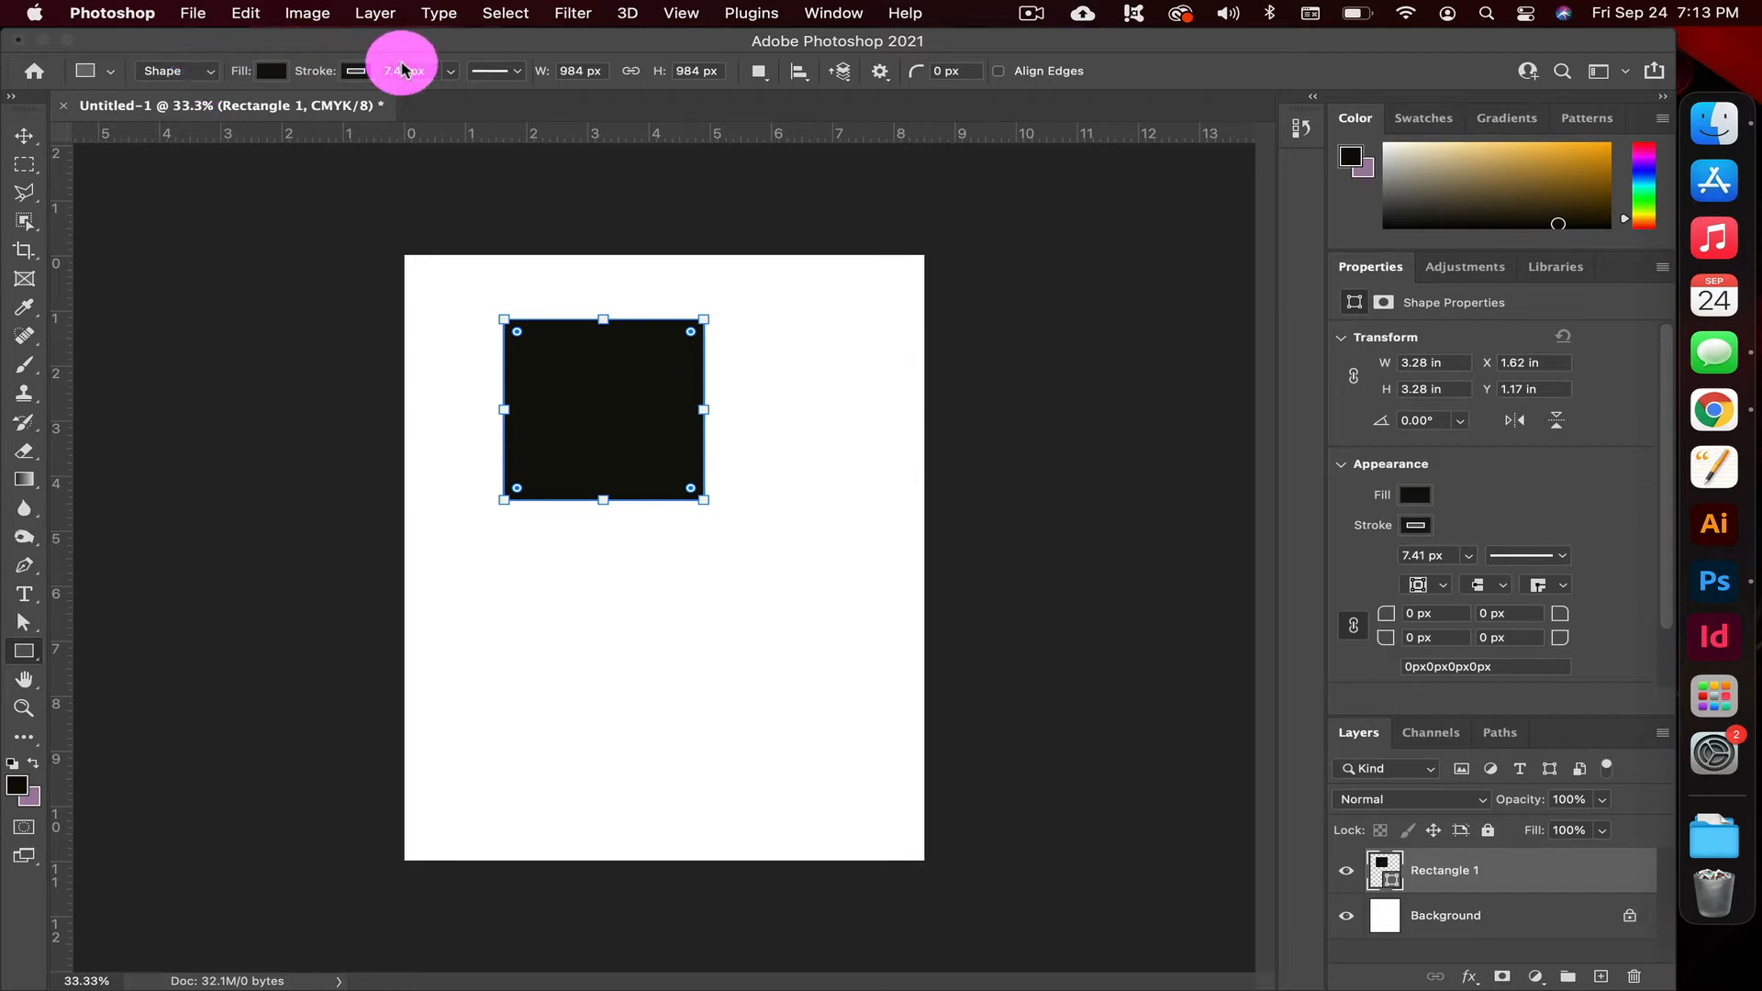
Fill the square with solid purple from the recently used colors
{"action": "left_click", "coordinate": [278, 81]}
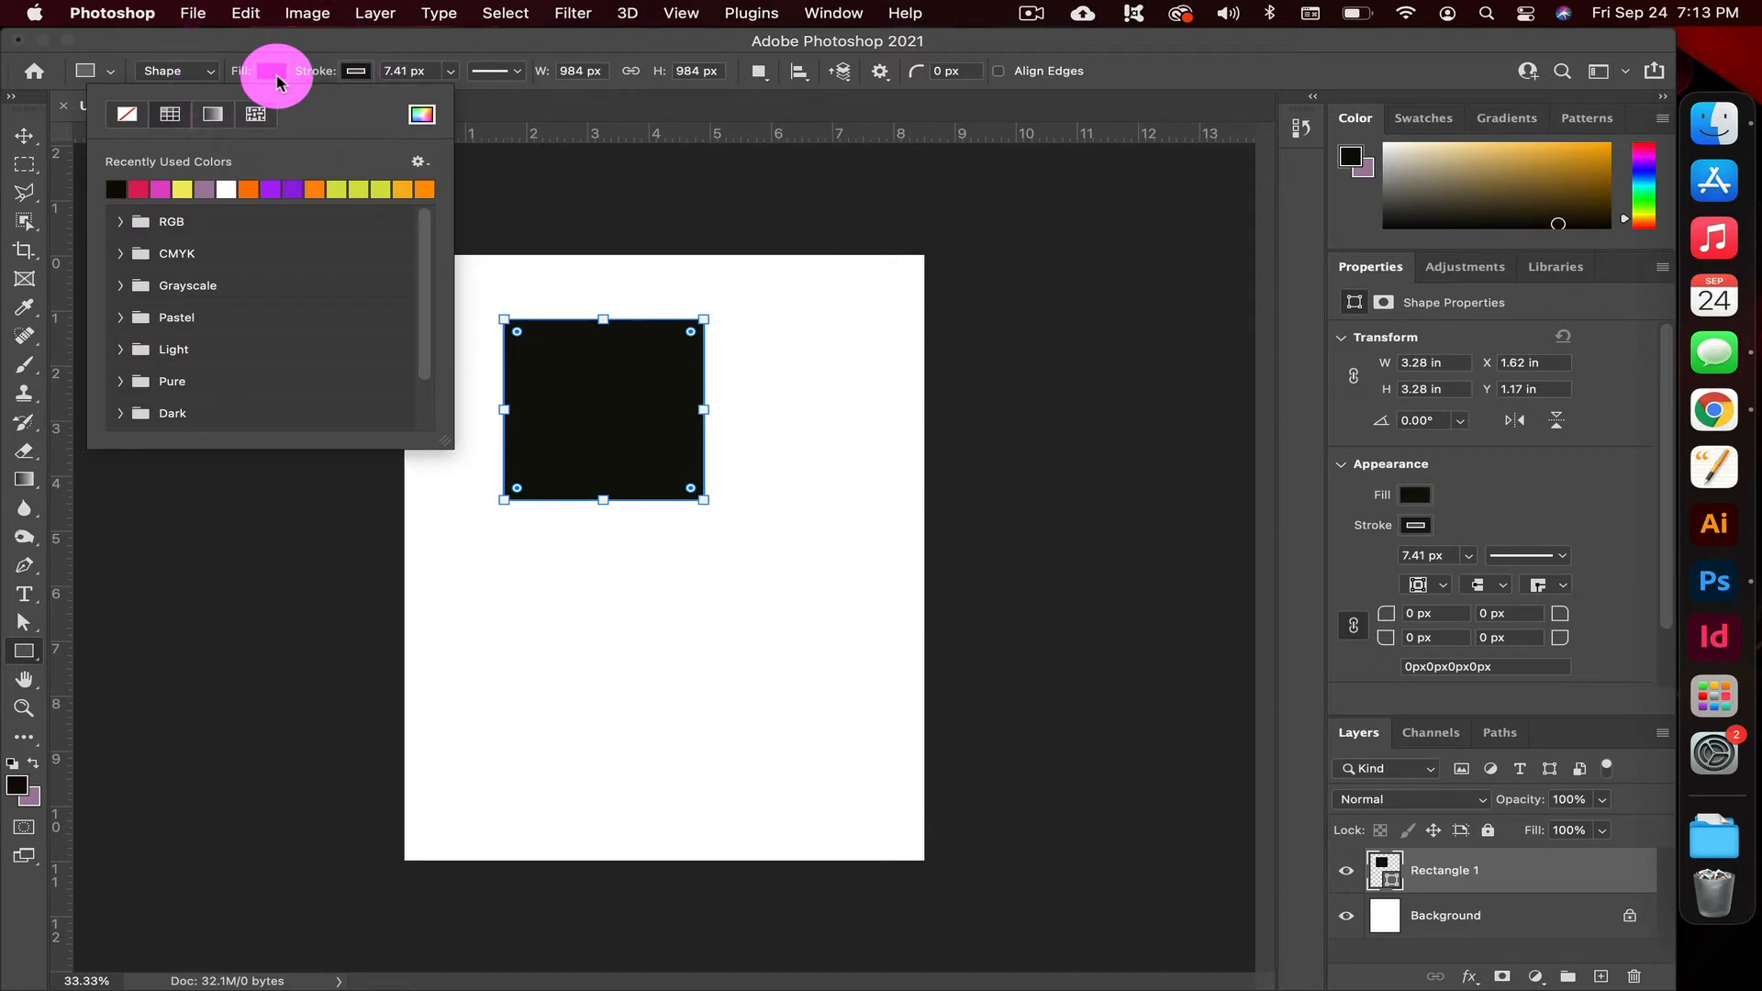
{"action": "left_click", "coordinate": [293, 189]}
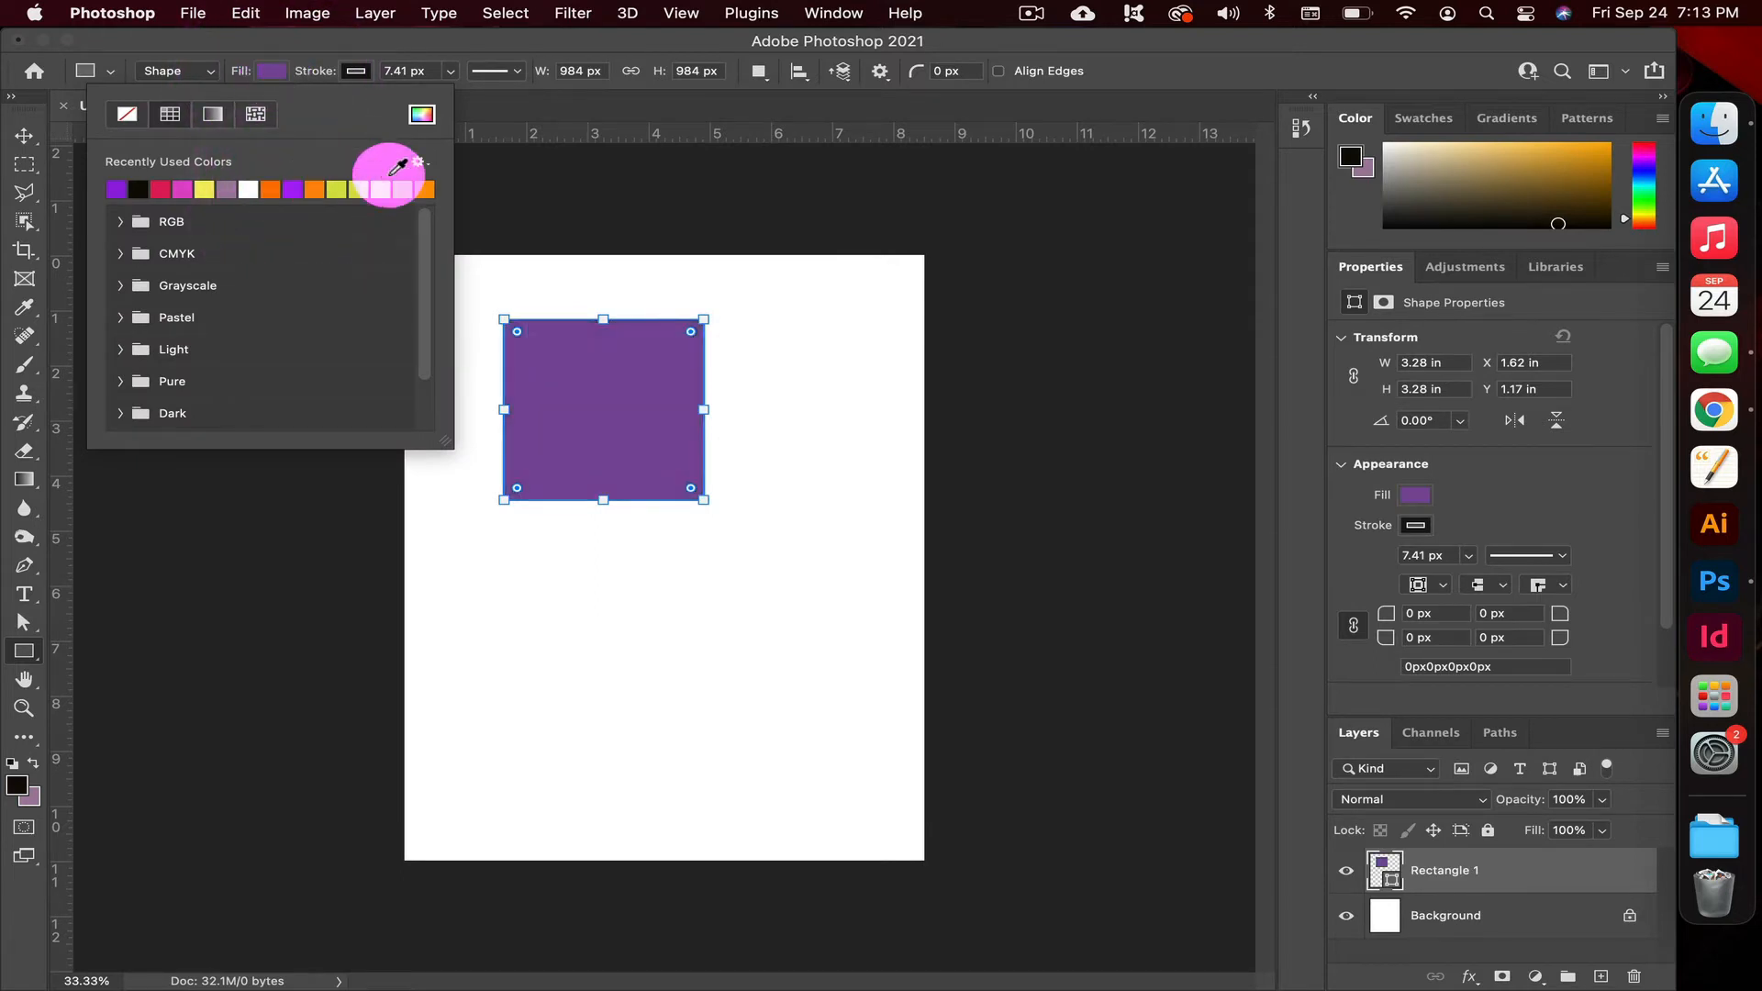
{"action": "left_click", "coordinate": [527, 42]}
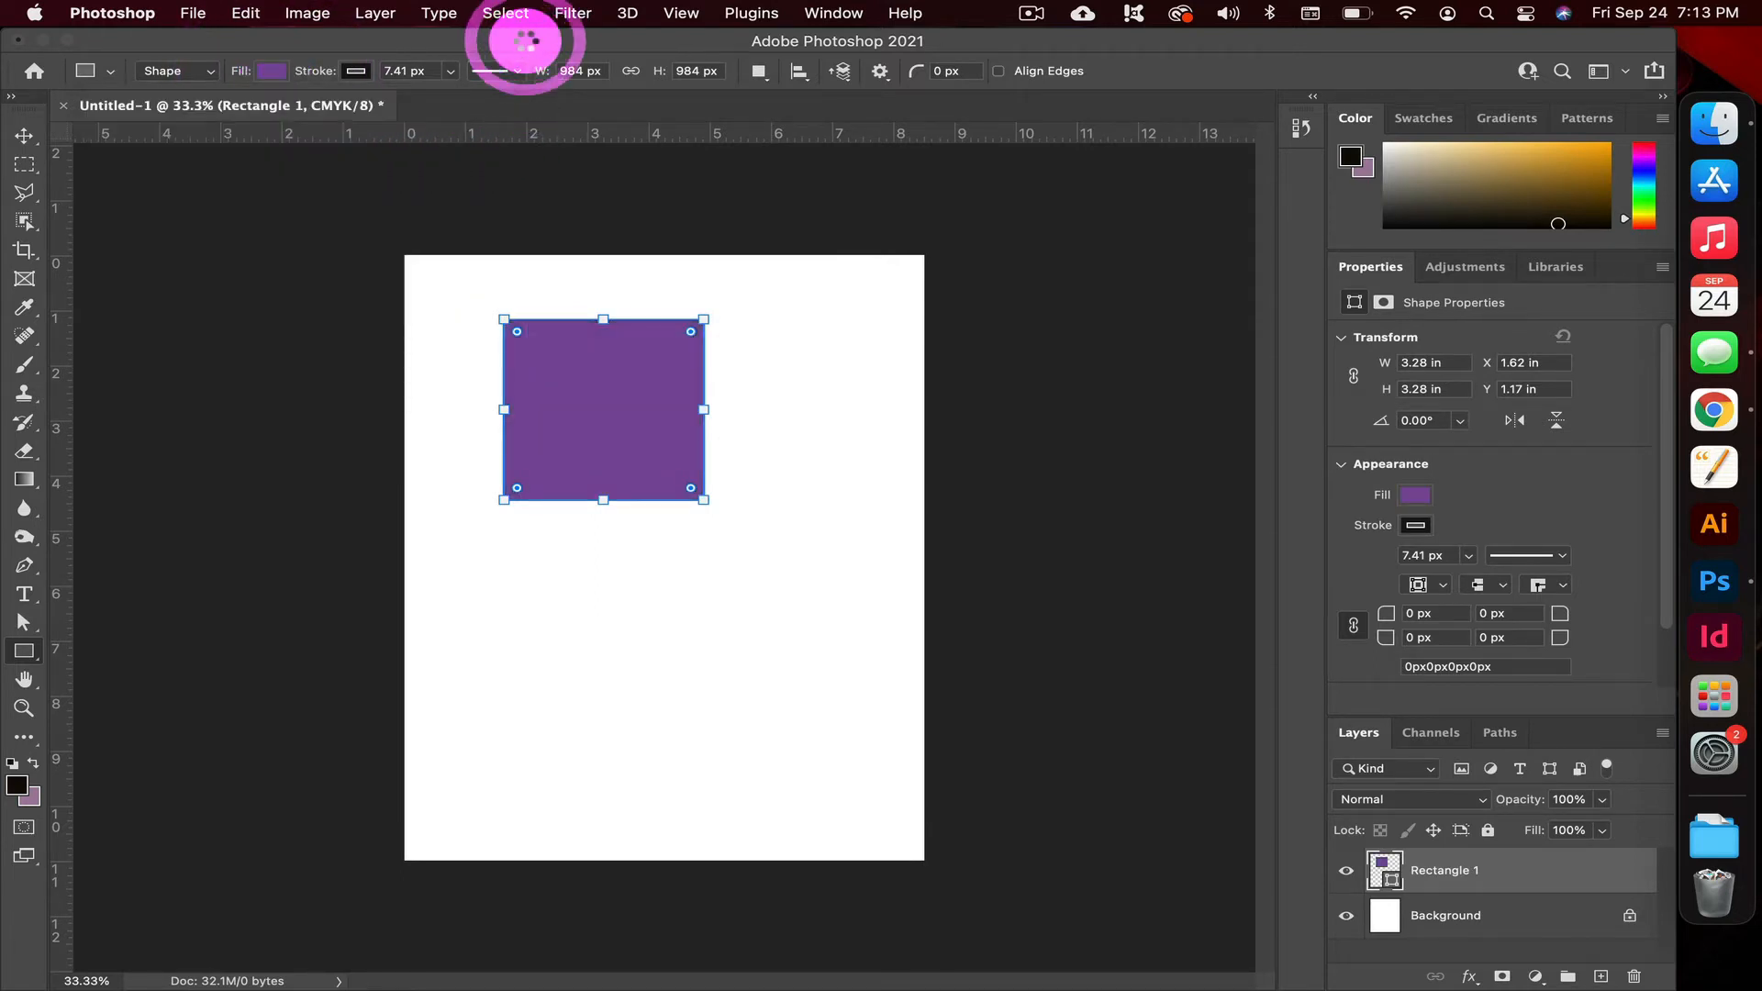
Deselect and reselect the purple square with the Move tool, and examine the color options for its stroke
{"action": "left_click", "coordinate": [24, 135]}
{"action": "left_click", "coordinate": [197, 246]}
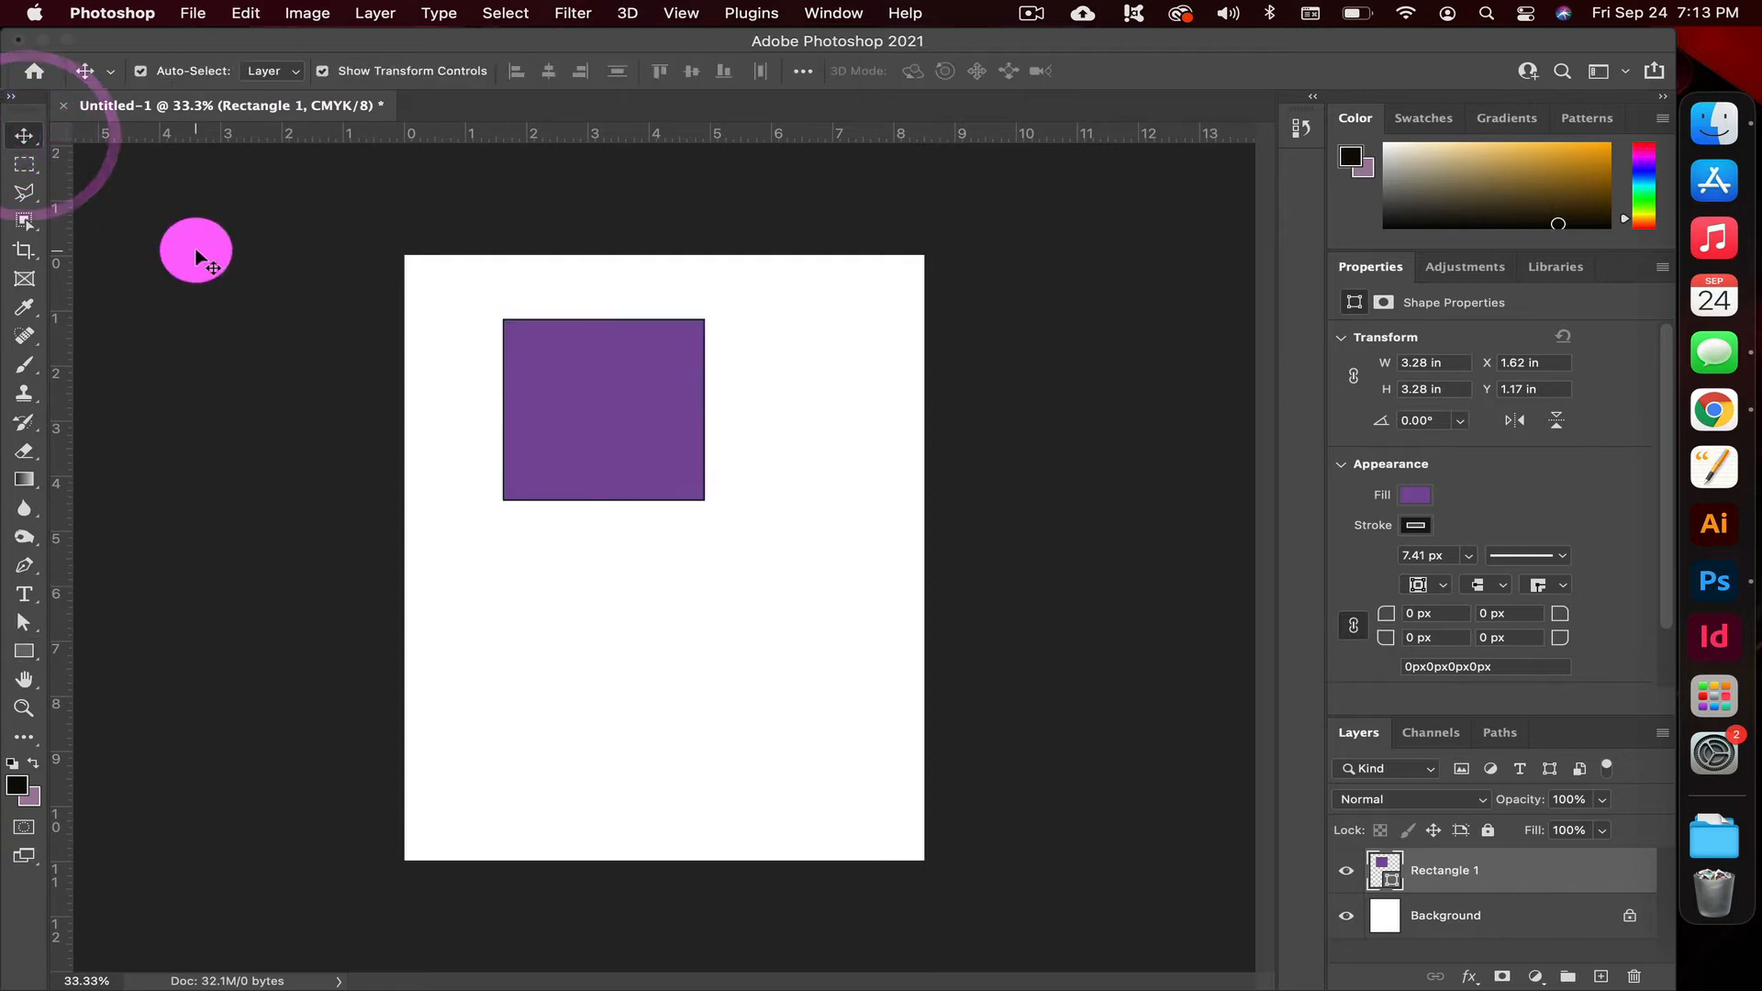
{"action": "left_click", "coordinate": [630, 448]}
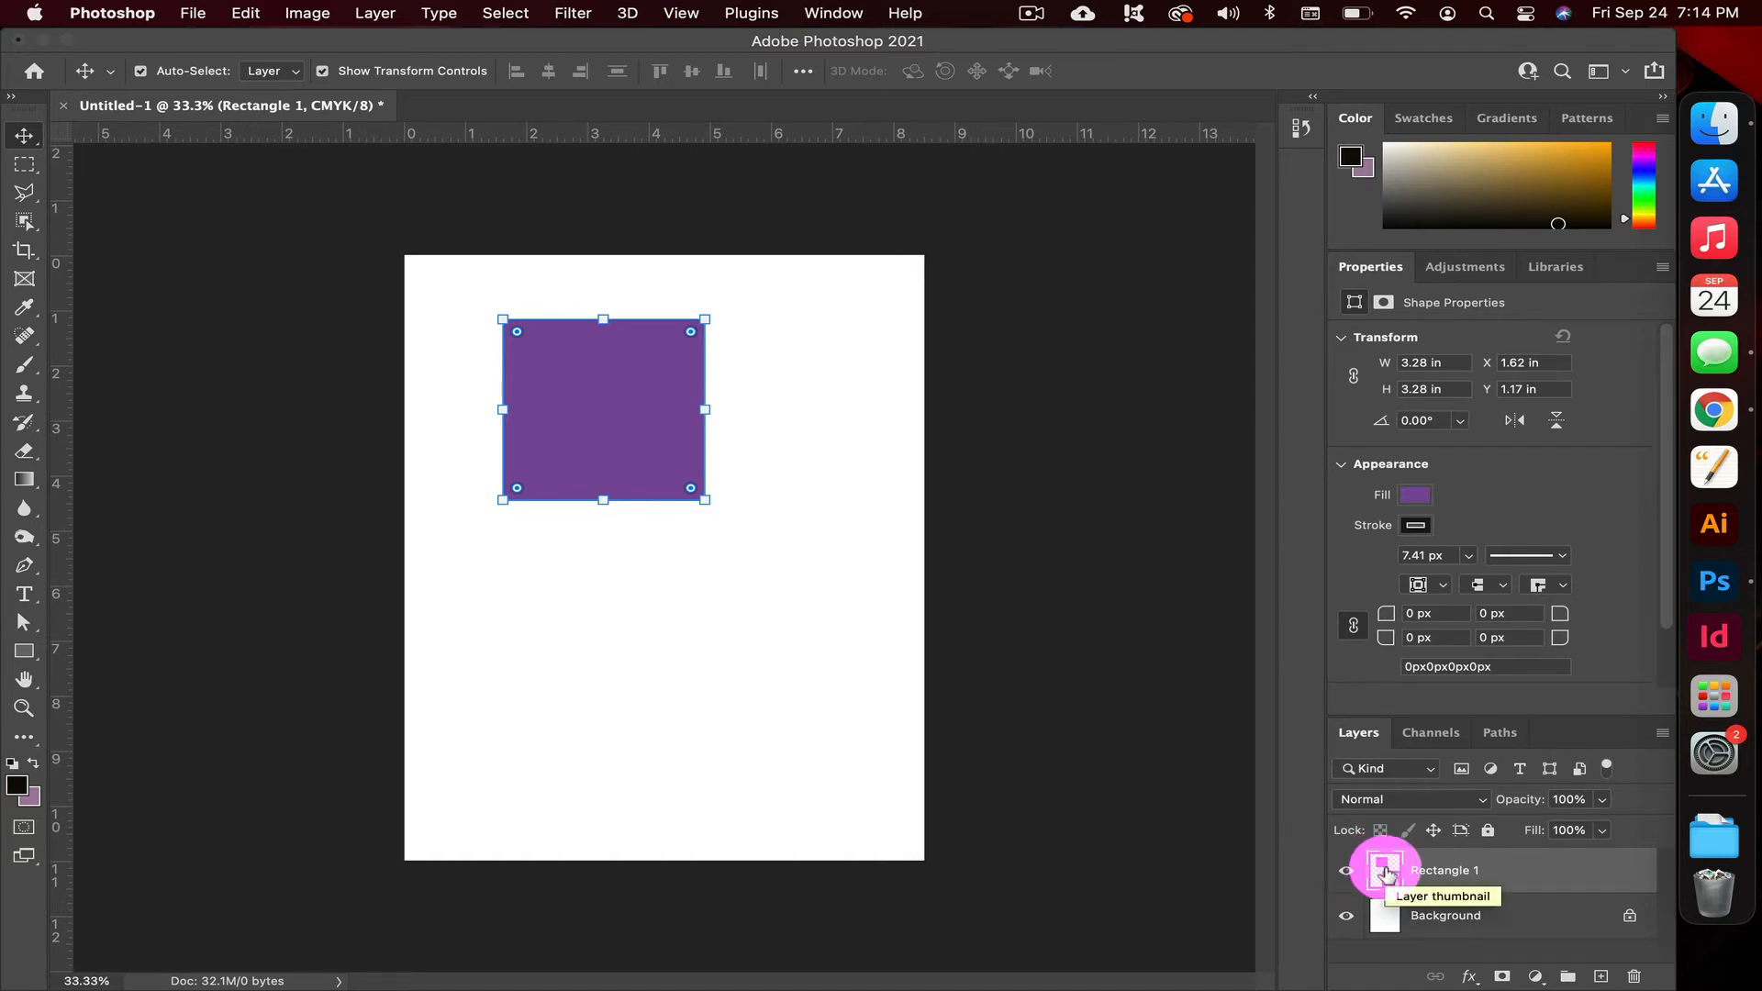
{"action": "left_click", "coordinate": [24, 651]}
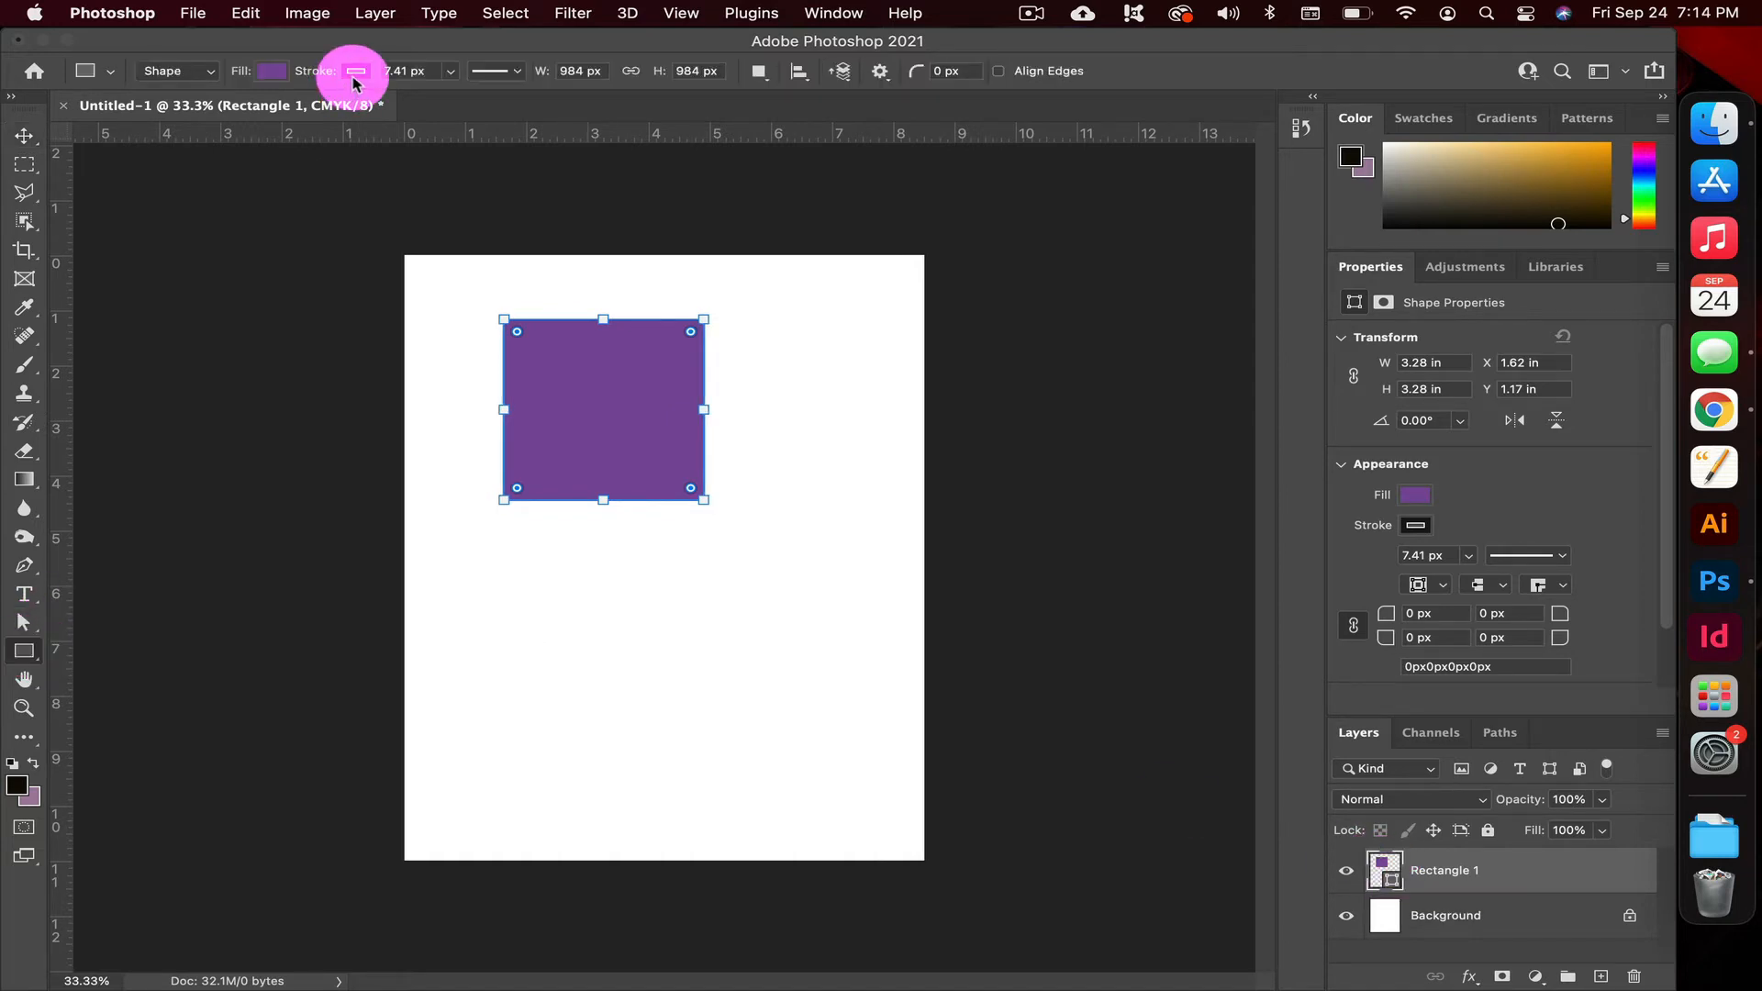
{"action": "left_click", "coordinate": [354, 85]}
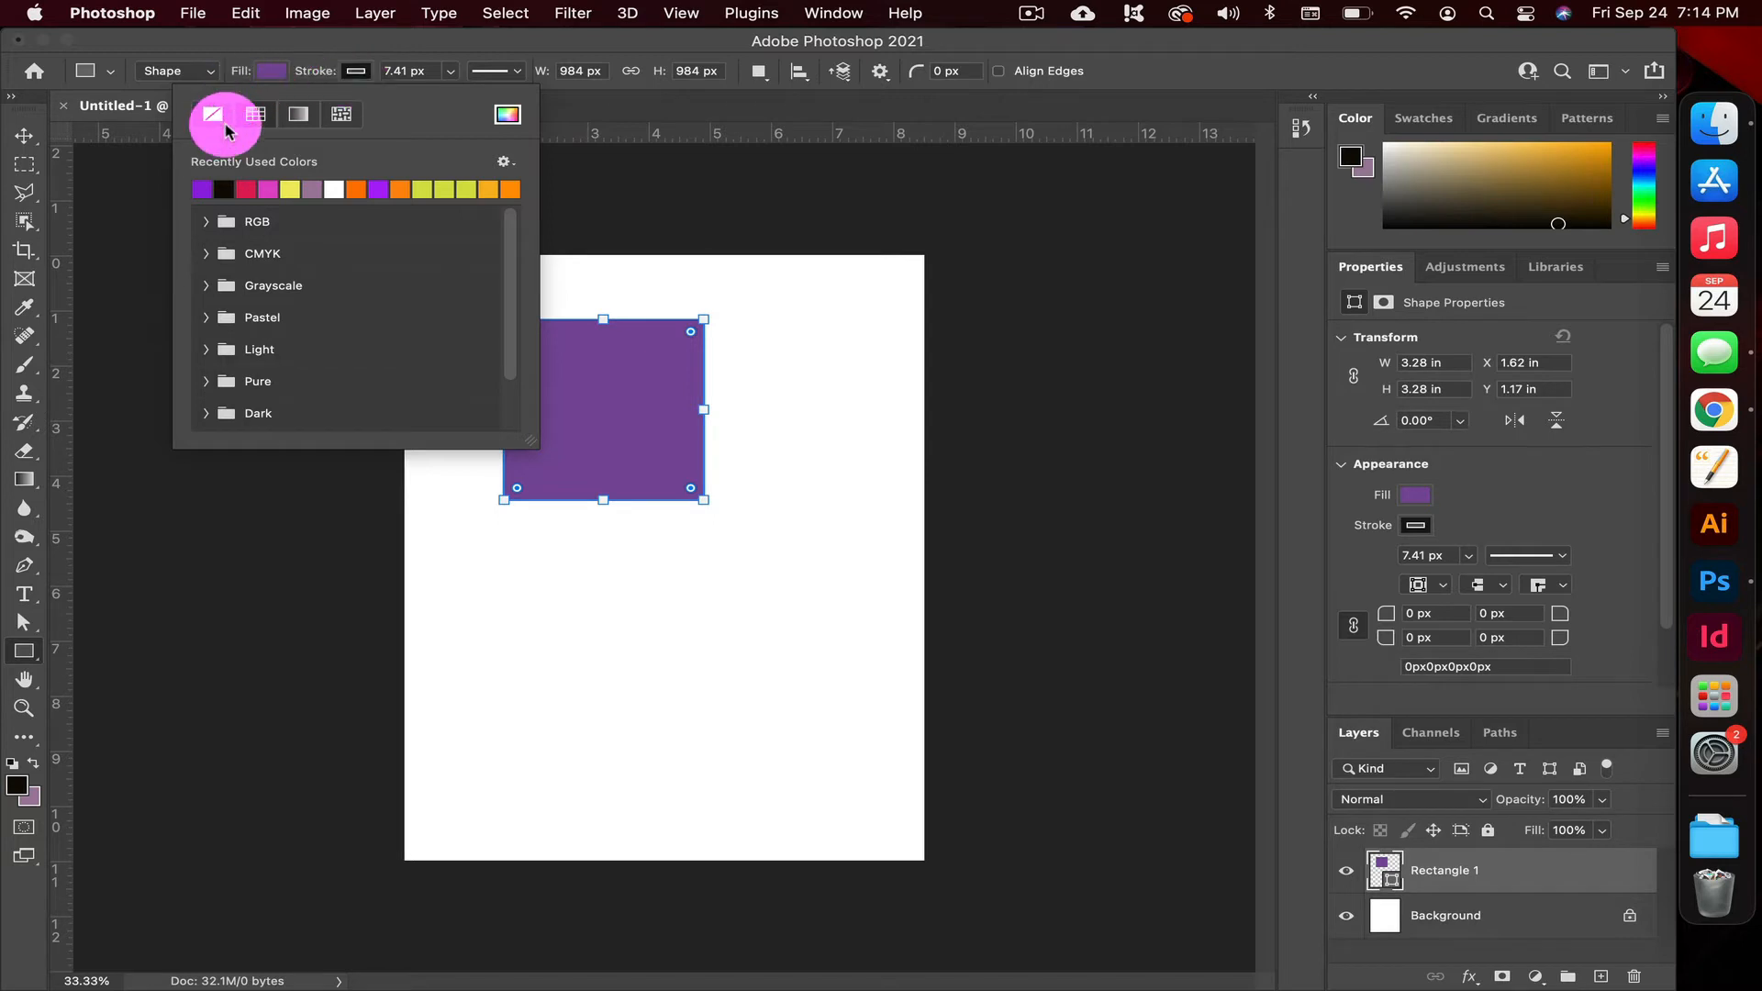
{"action": "left_click", "coordinate": [354, 70]}
{"action": "left_click", "coordinate": [354, 70]}
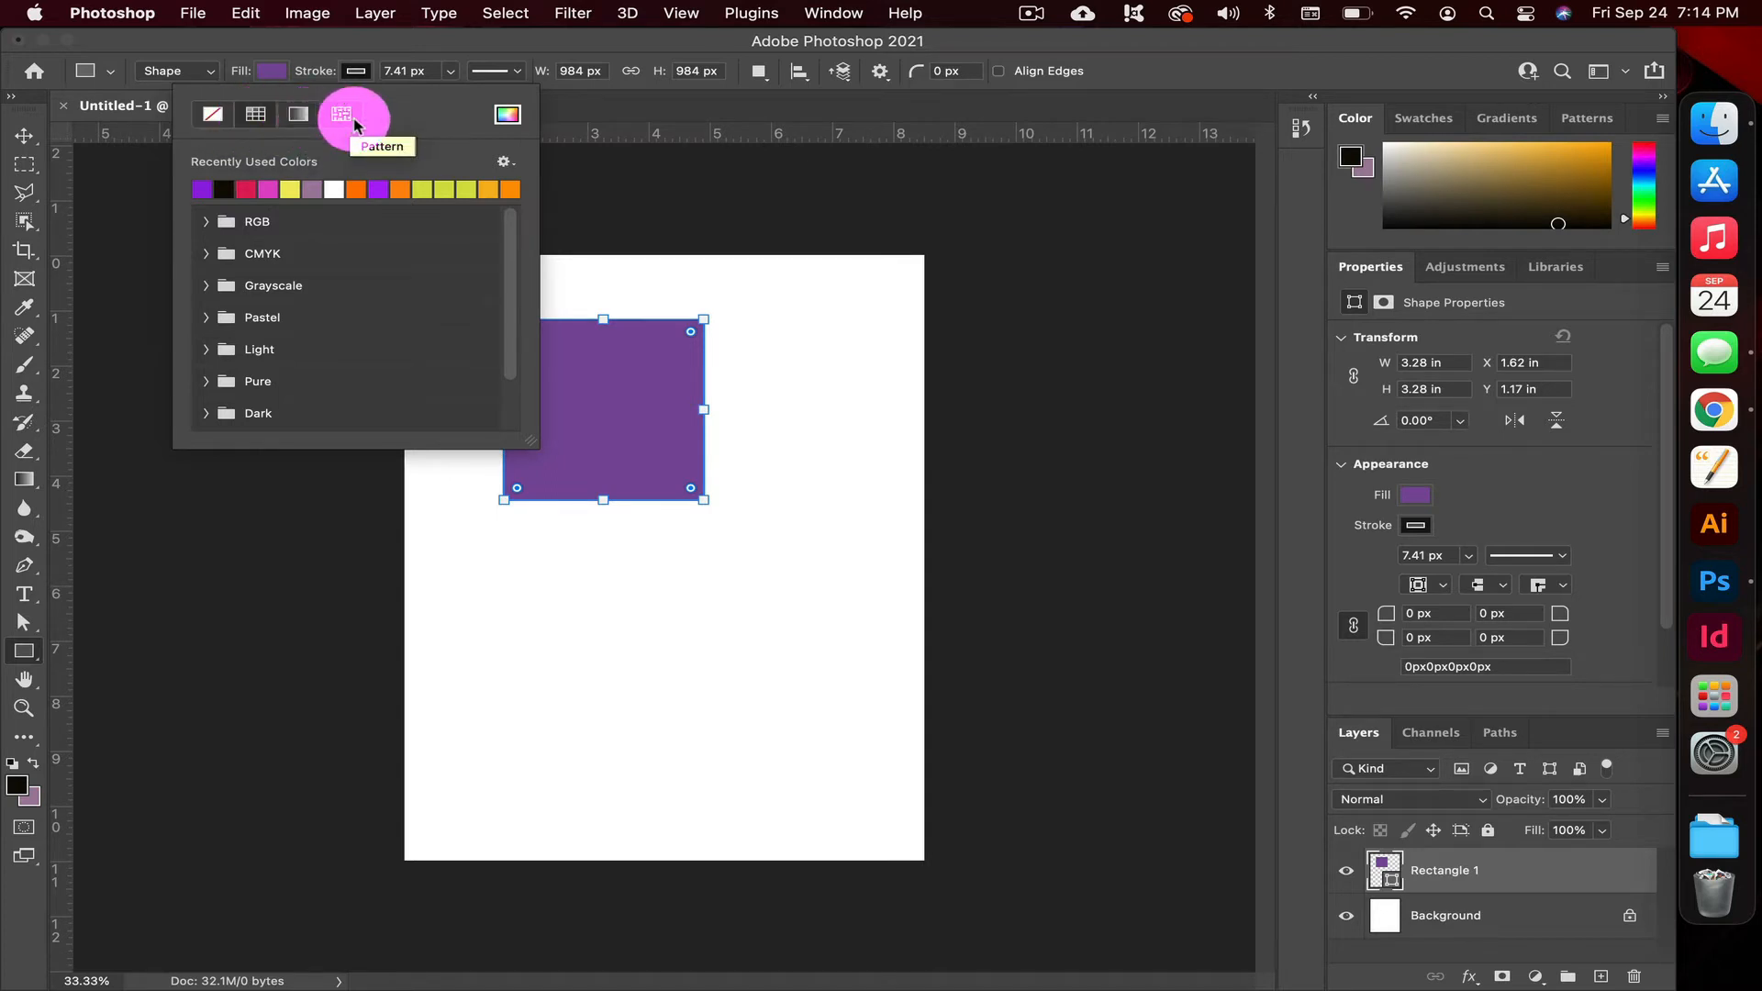
Fill the square with the black-to-mauve linear gradient from the Basics presets
{"action": "left_click", "coordinate": [268, 71]}
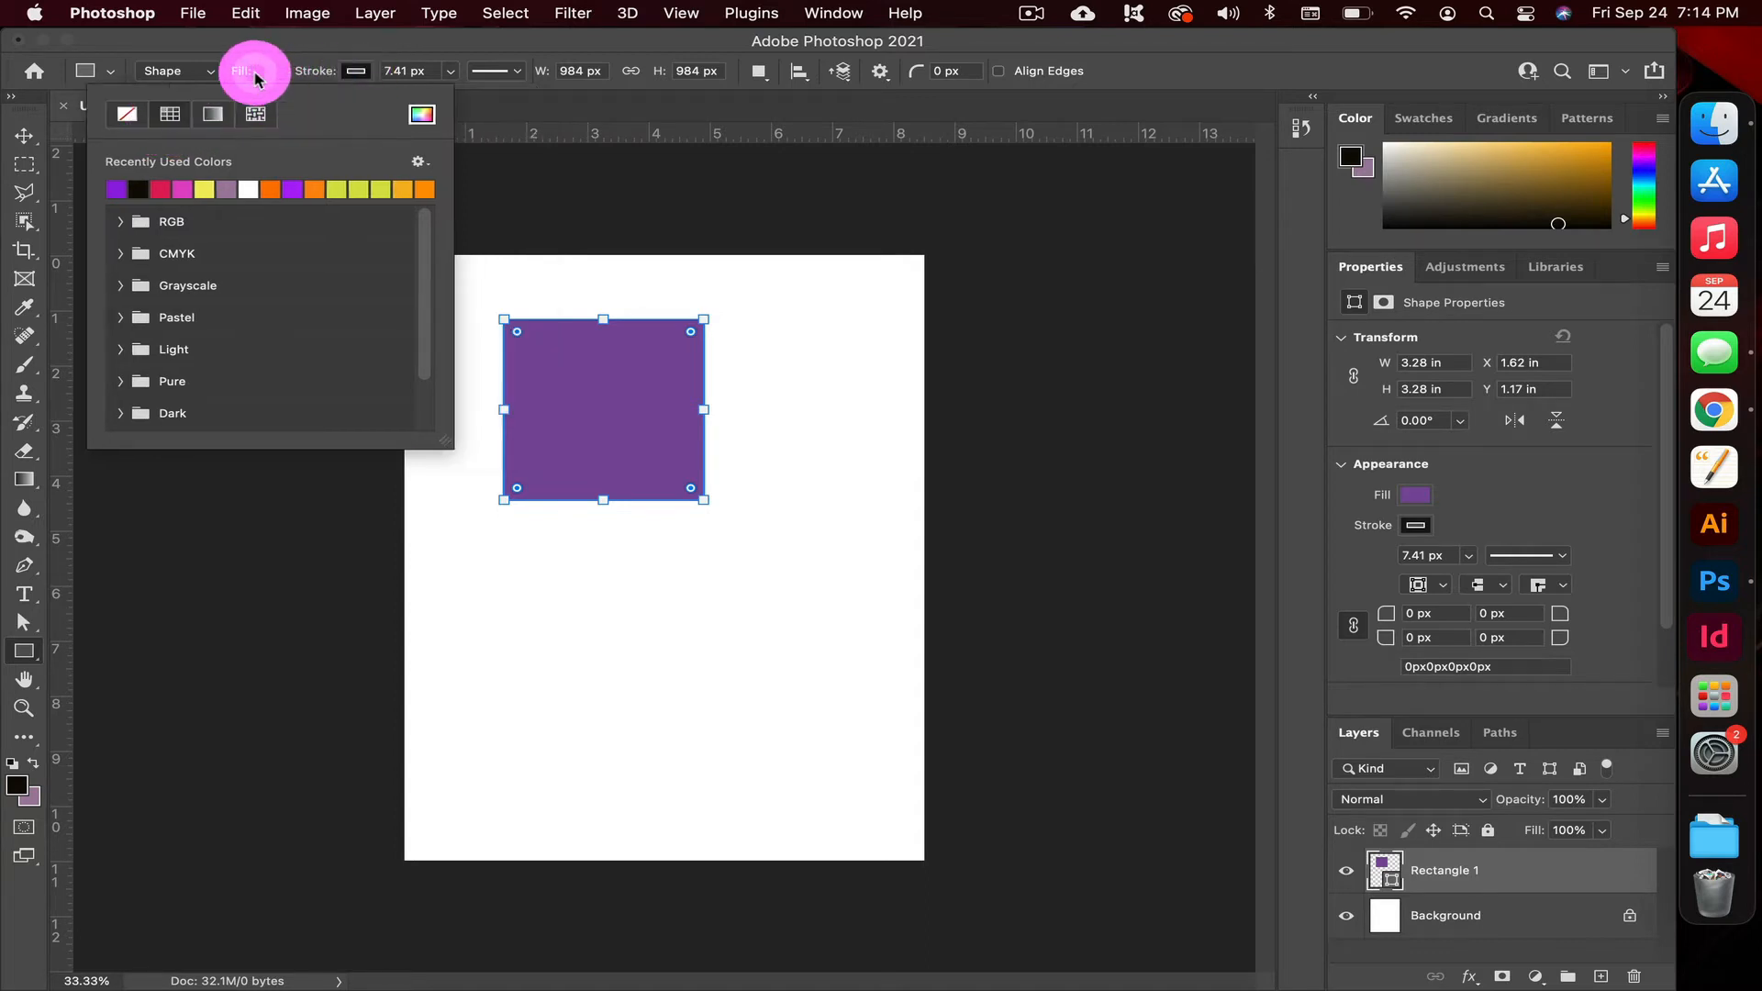
{"action": "left_click", "coordinate": [216, 115]}
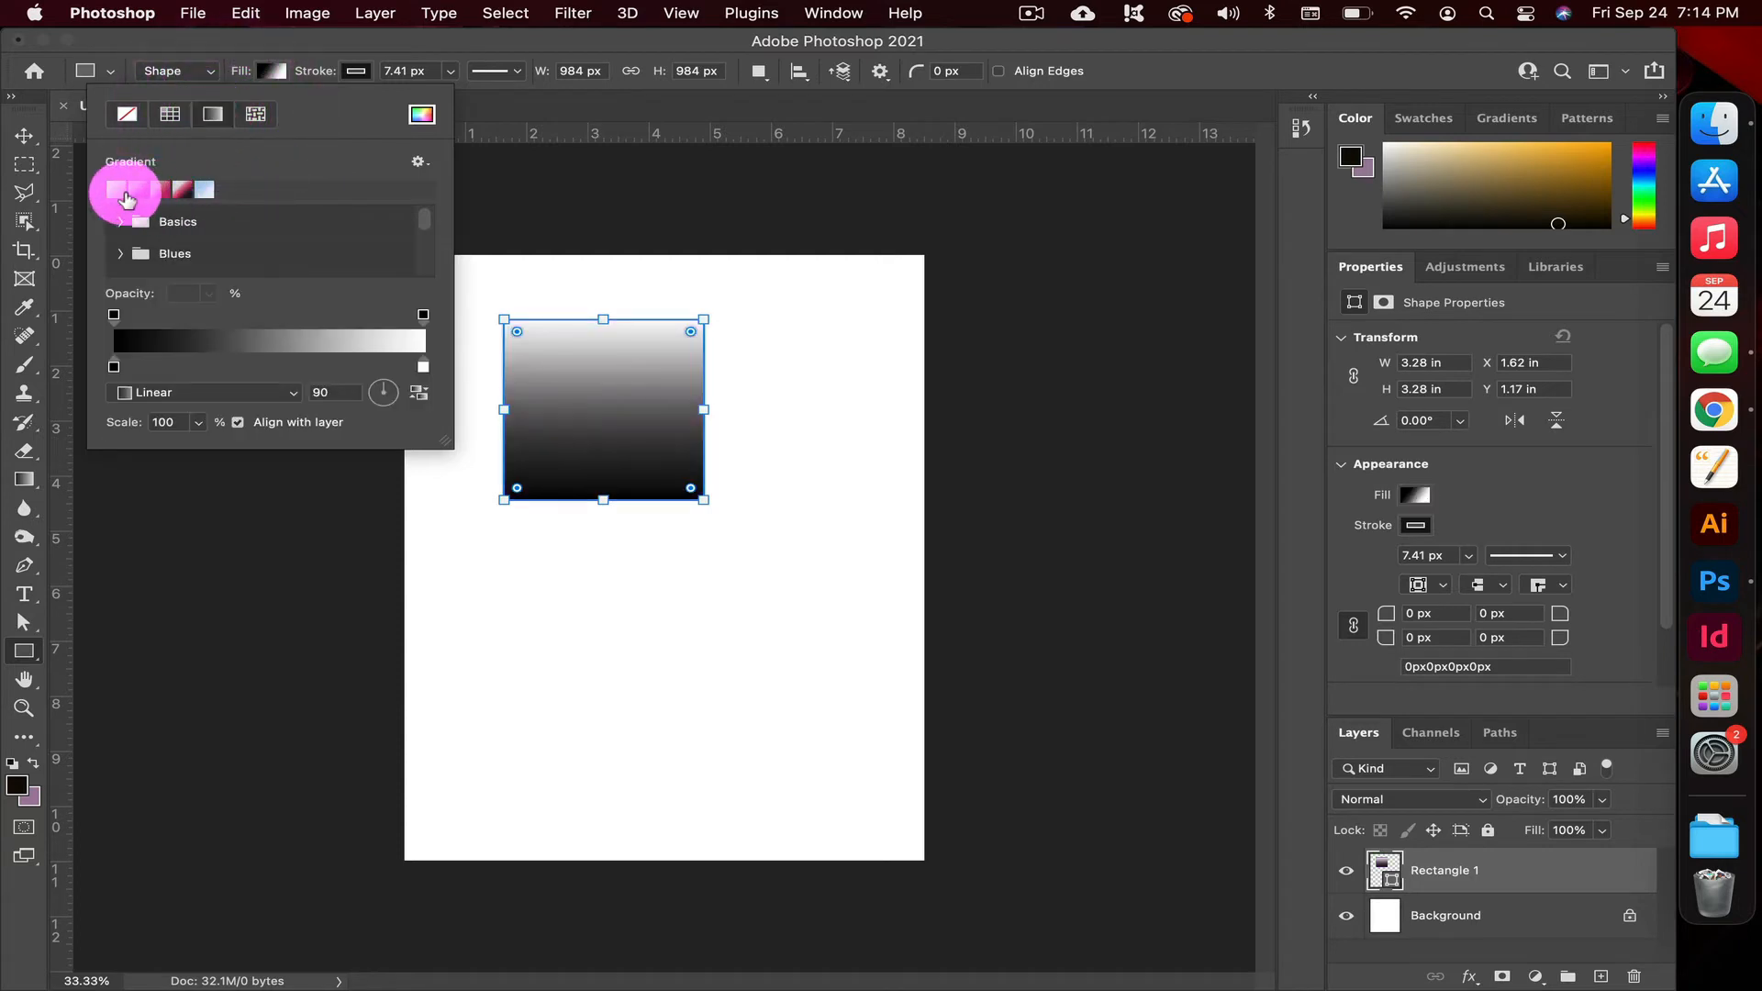
{"action": "left_click", "coordinate": [120, 221]}
{"action": "left_click", "coordinate": [145, 252]}
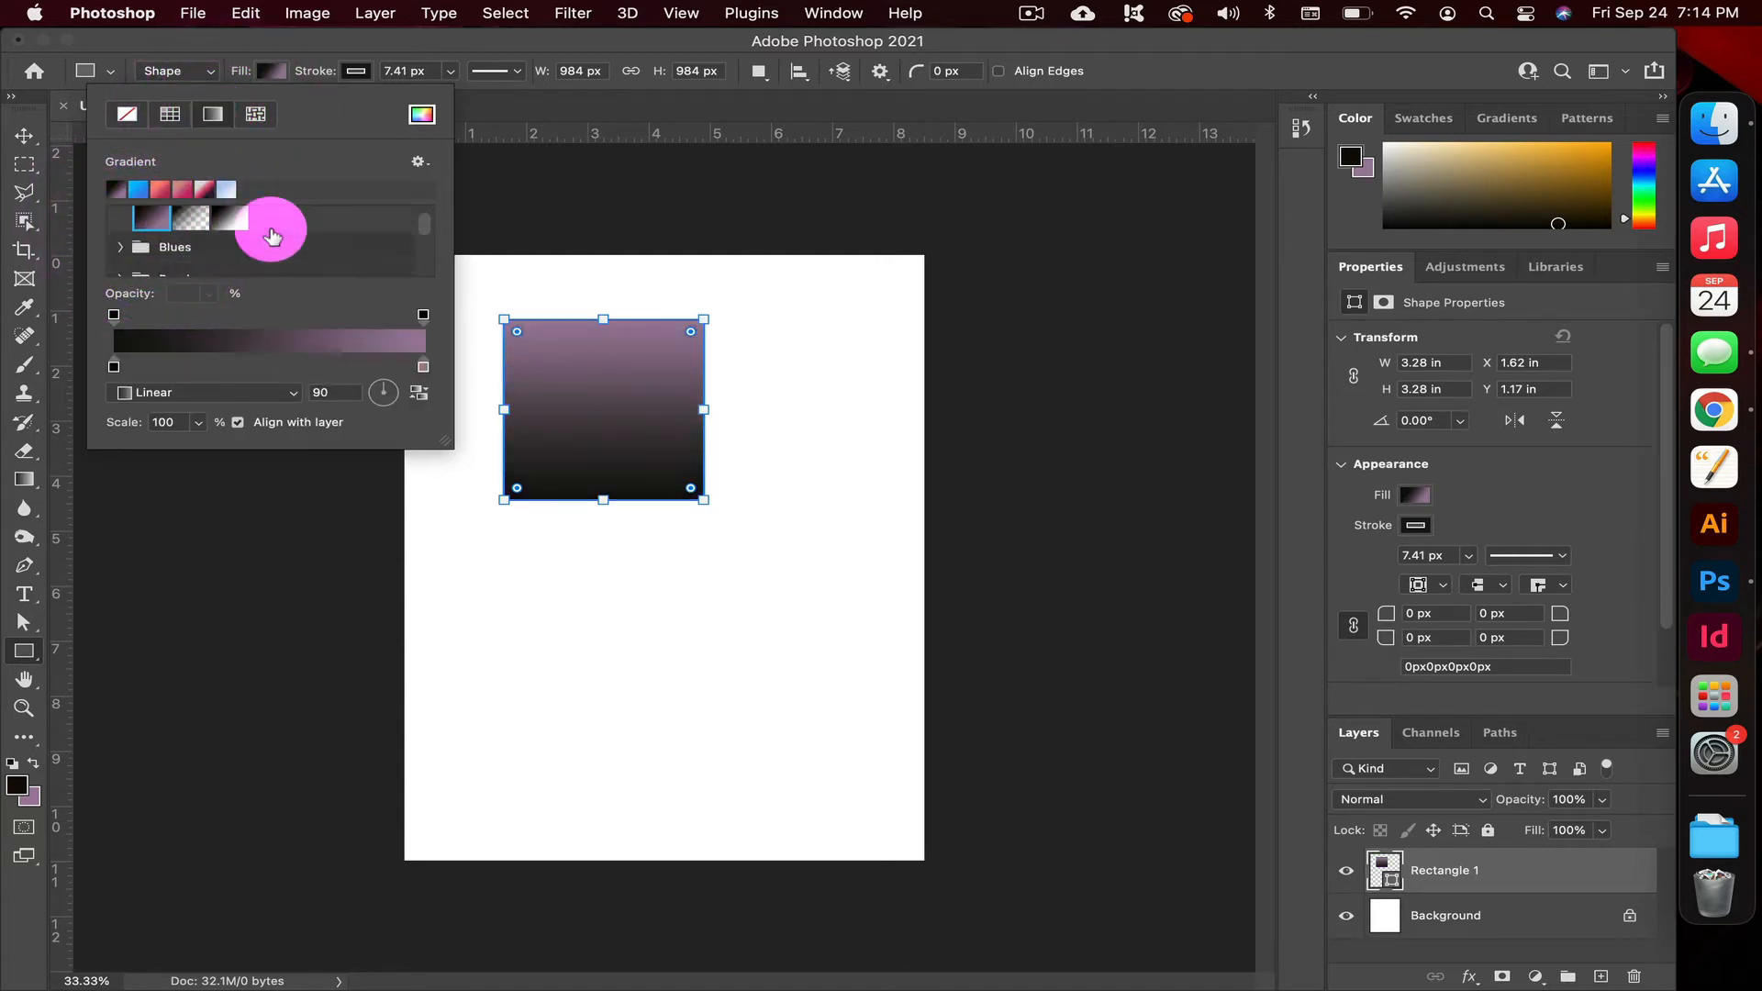
Thicken the gradient square's stroke to about 78.37 px
{"action": "left_click", "coordinate": [355, 71]}
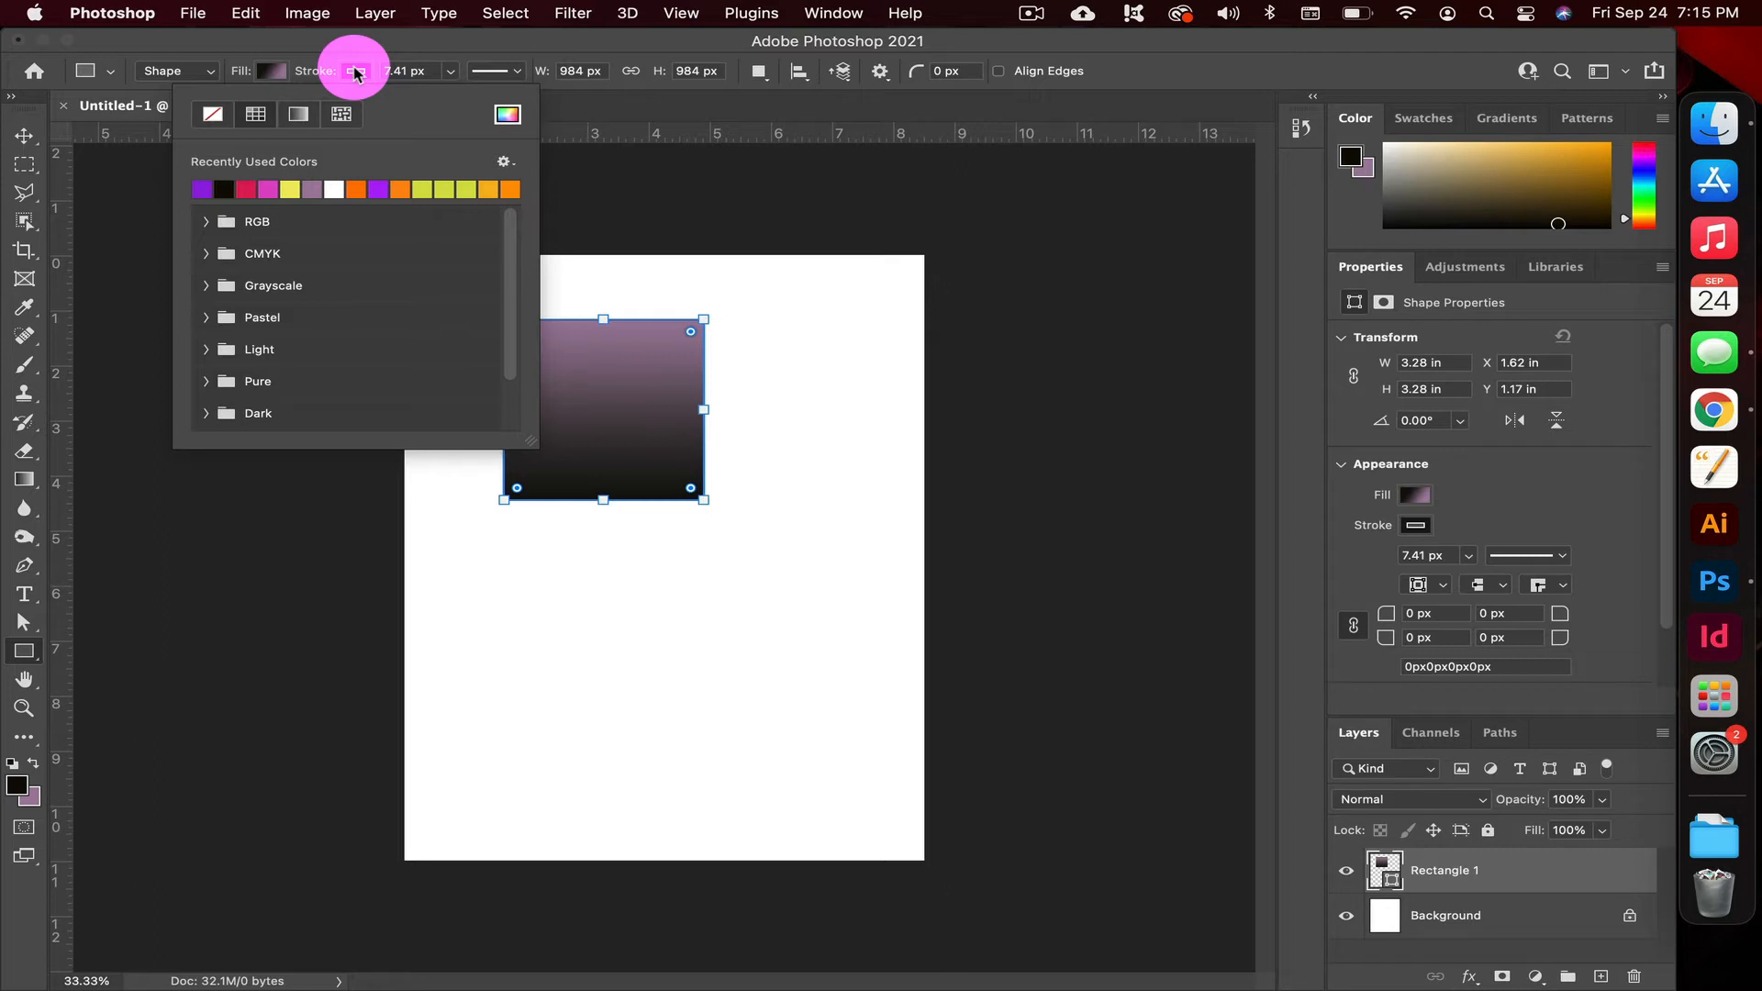
{"action": "left_click", "coordinate": [355, 72]}
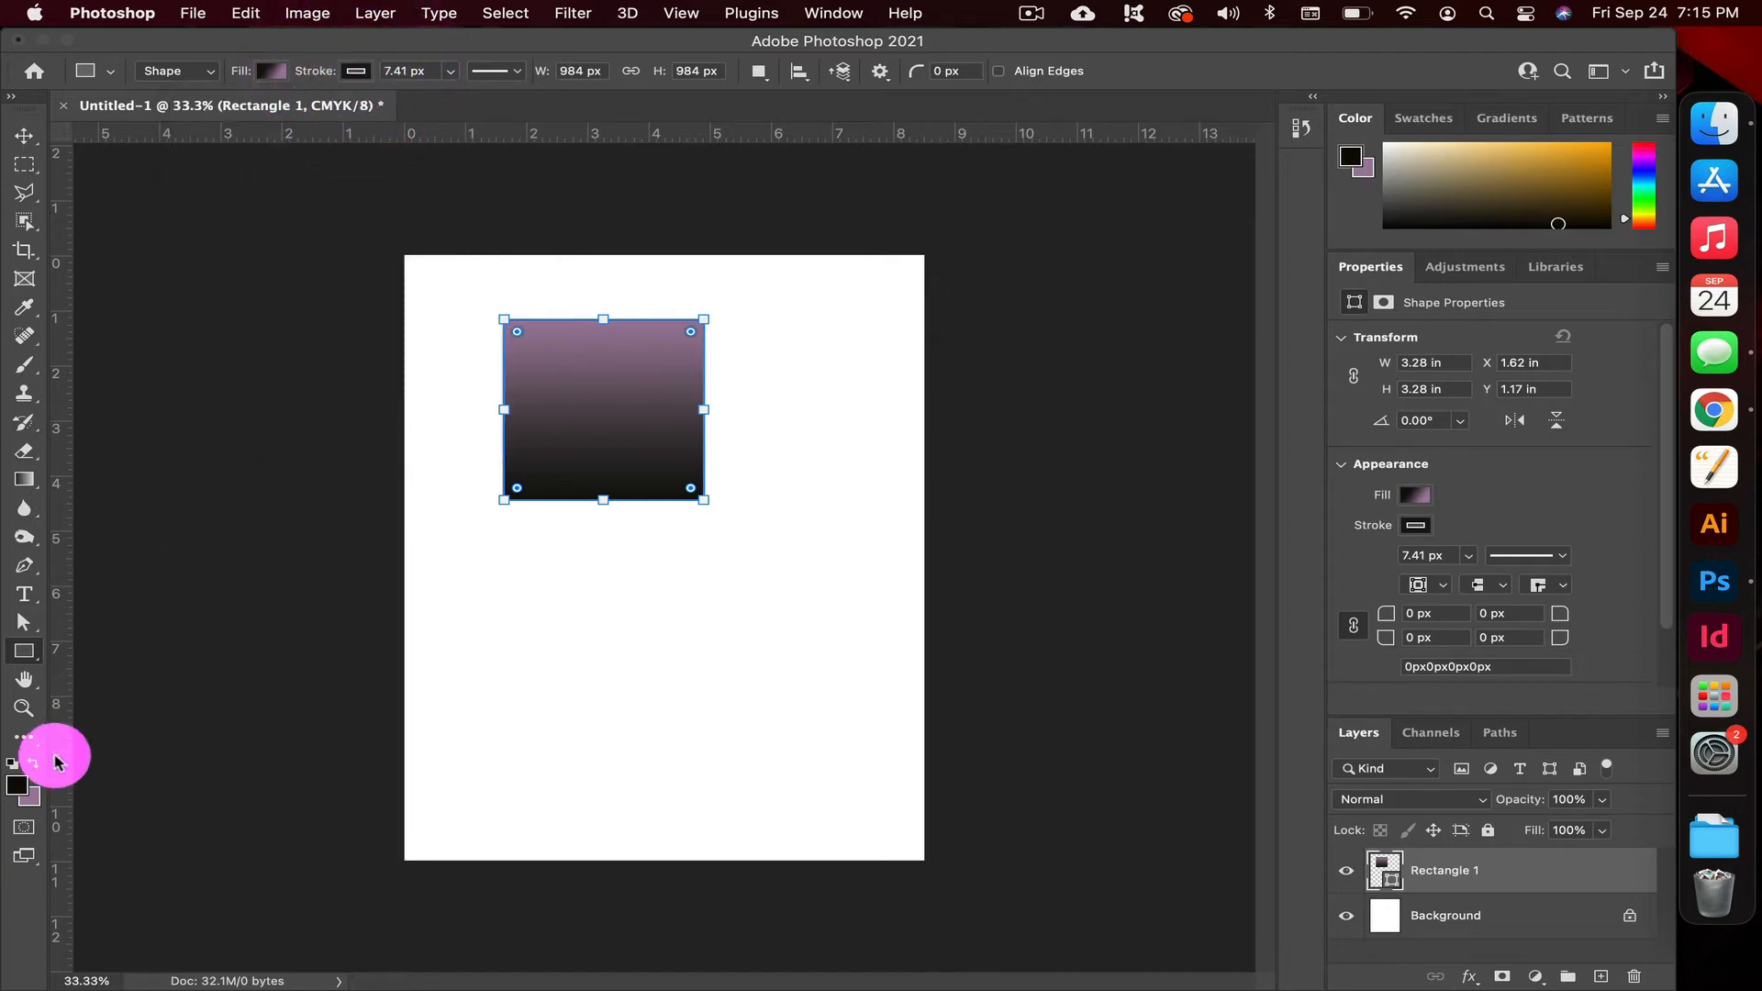
{"action": "left_click", "coordinate": [27, 709]}
{"action": "left_click_drag", "start_coordinate": [480, 464], "coordinate": [616, 377]}
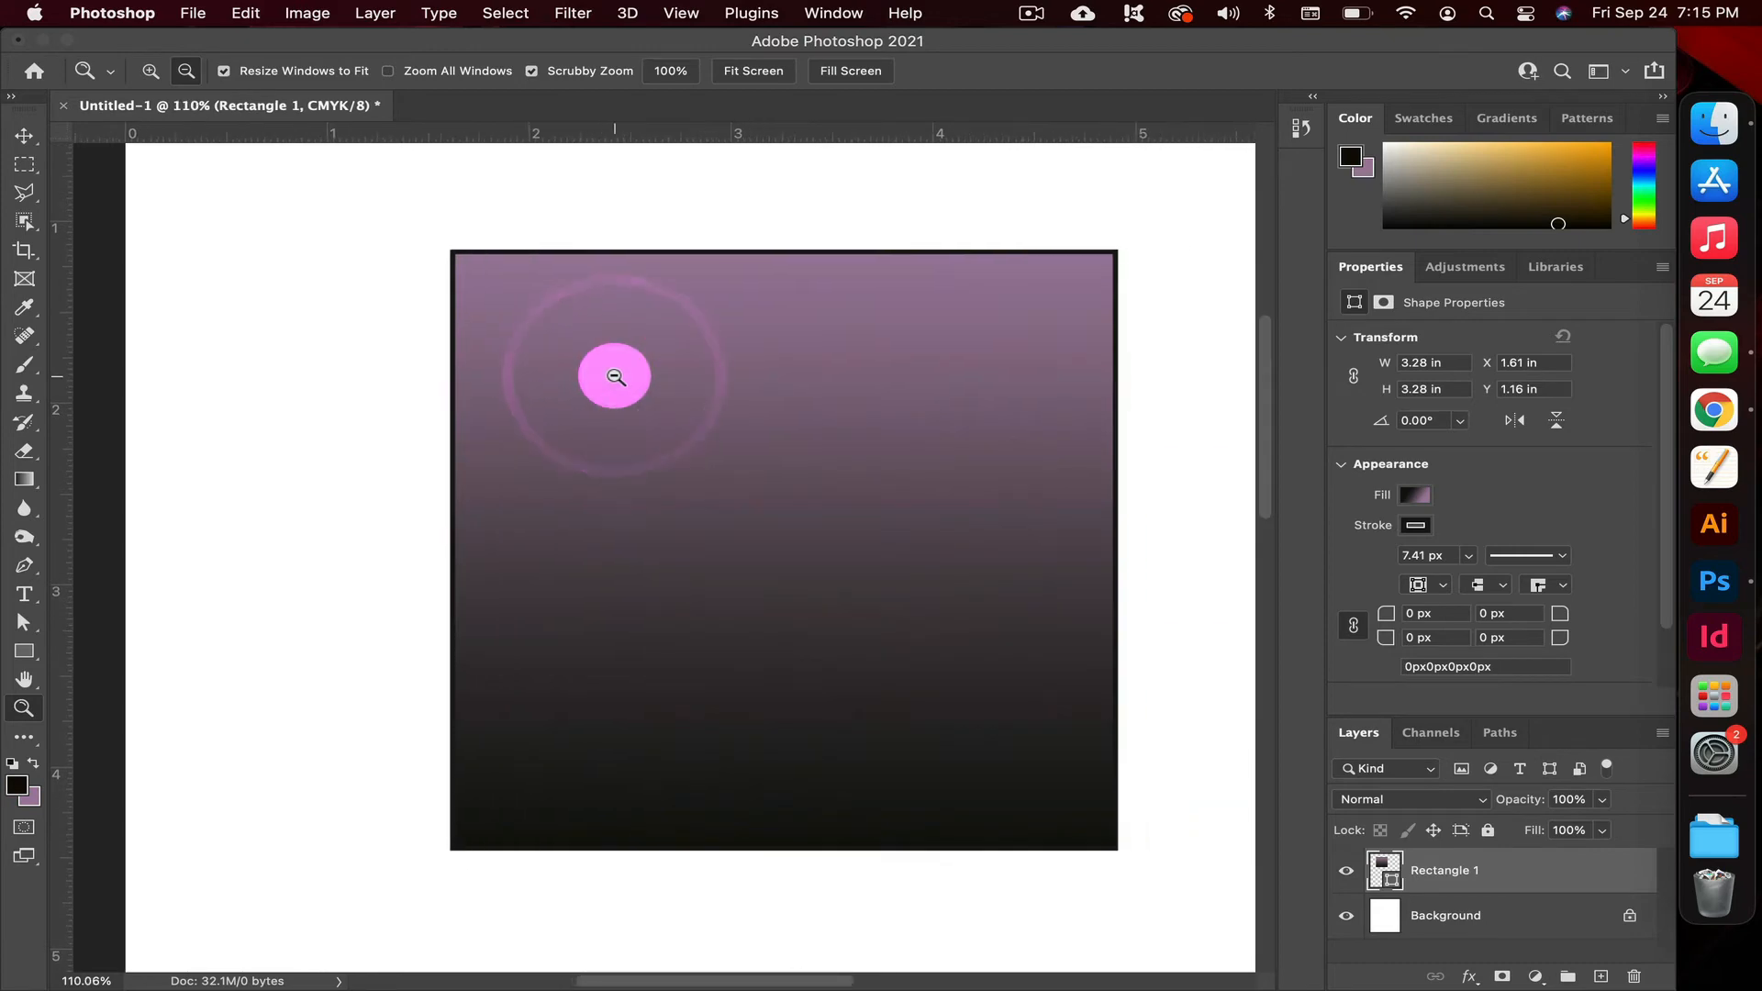
{"action": "left_click", "coordinate": [28, 653]}
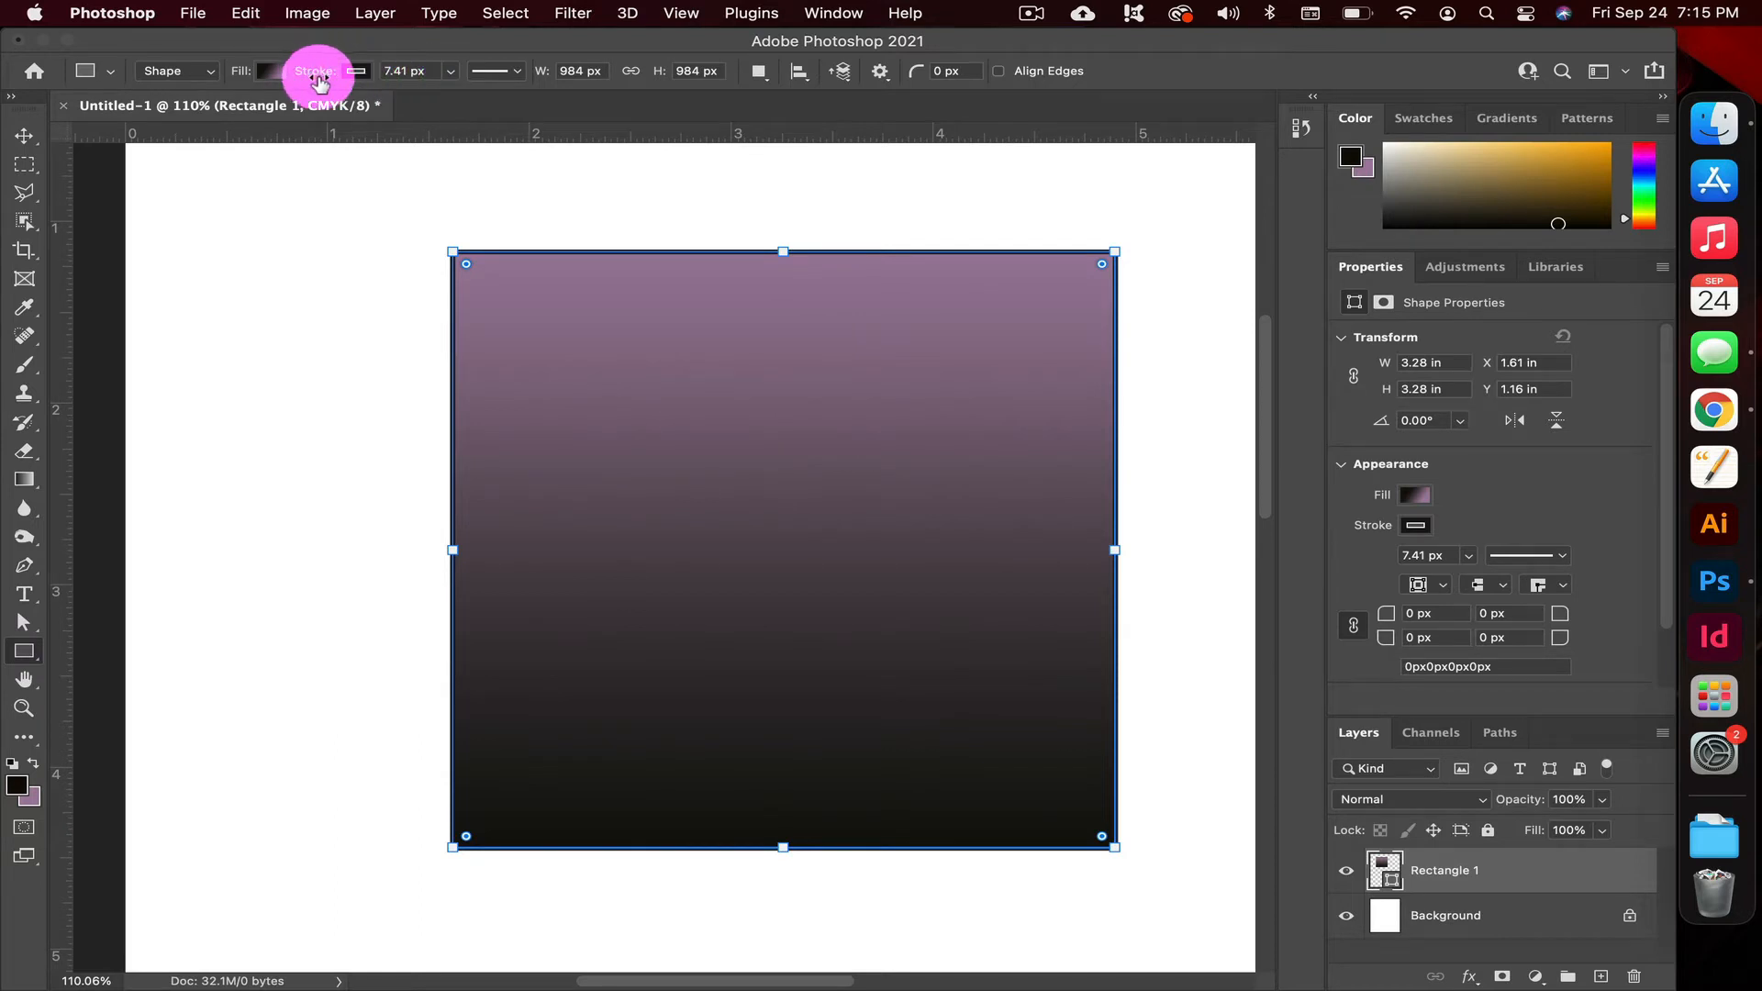
{"action": "left_click", "coordinate": [450, 73]}
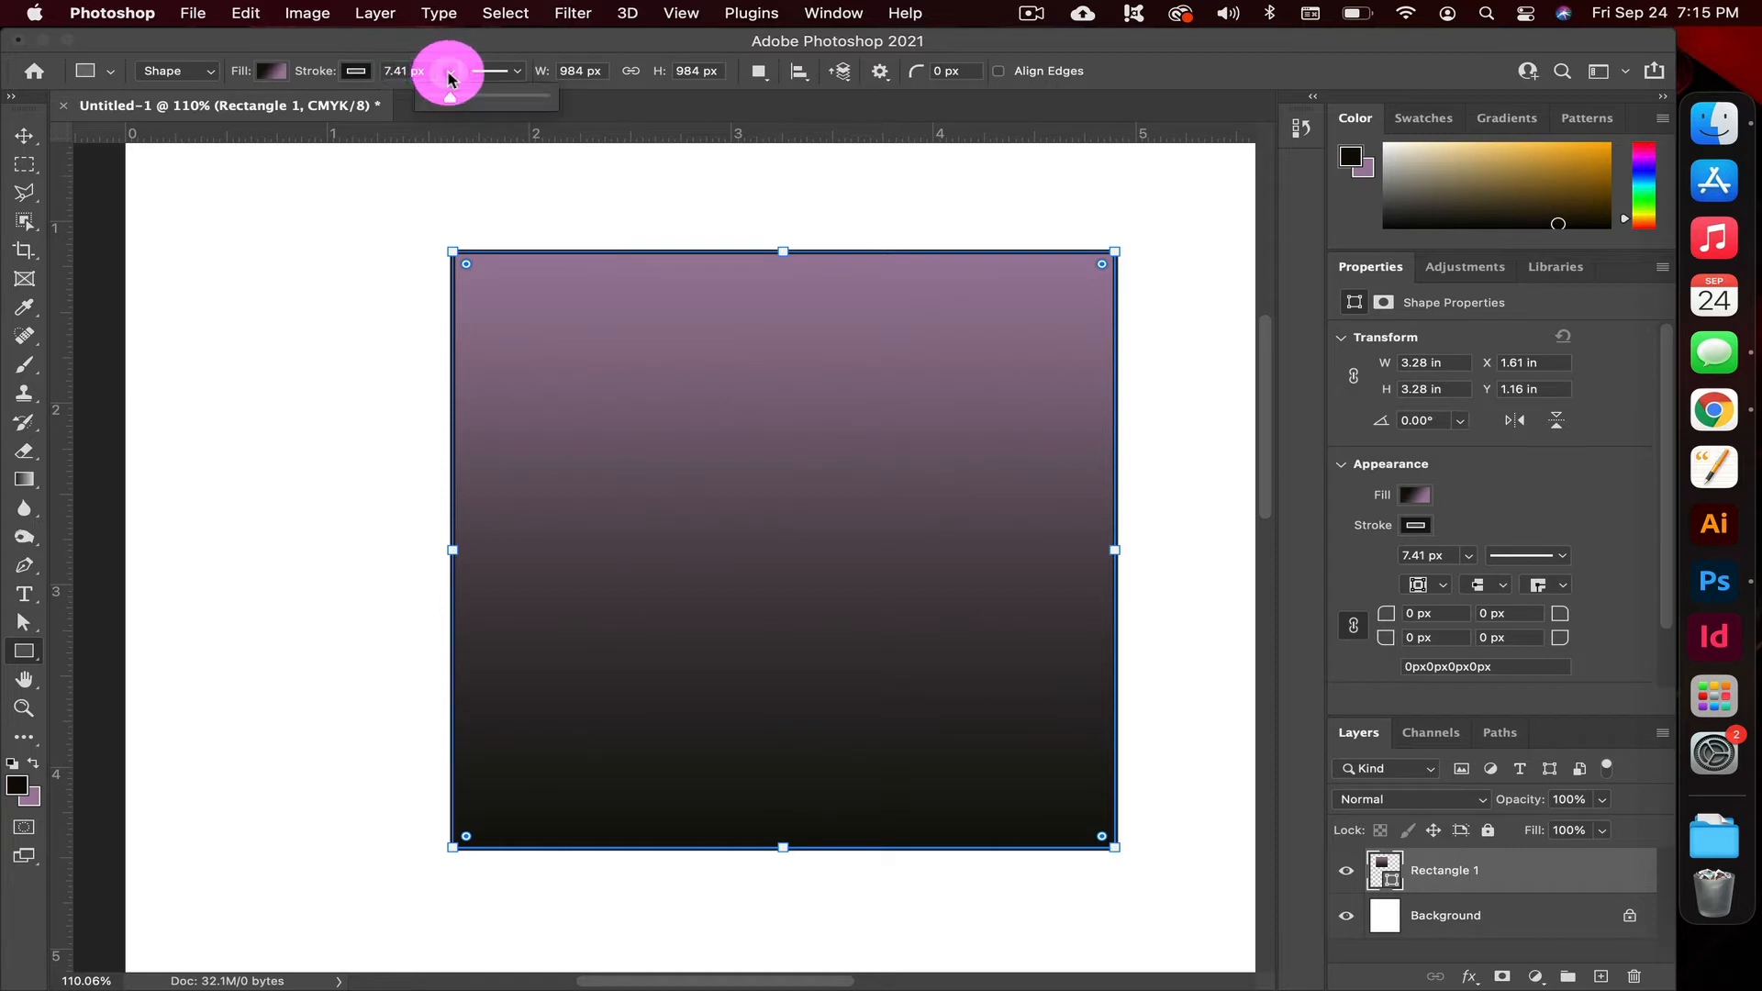
{"action": "left_click_drag", "start_coordinate": [457, 101], "coordinate": [481, 112]}
Try the solid and dashed stroke styles on the square and apply the dotted one
{"action": "left_click", "coordinate": [523, 72]}
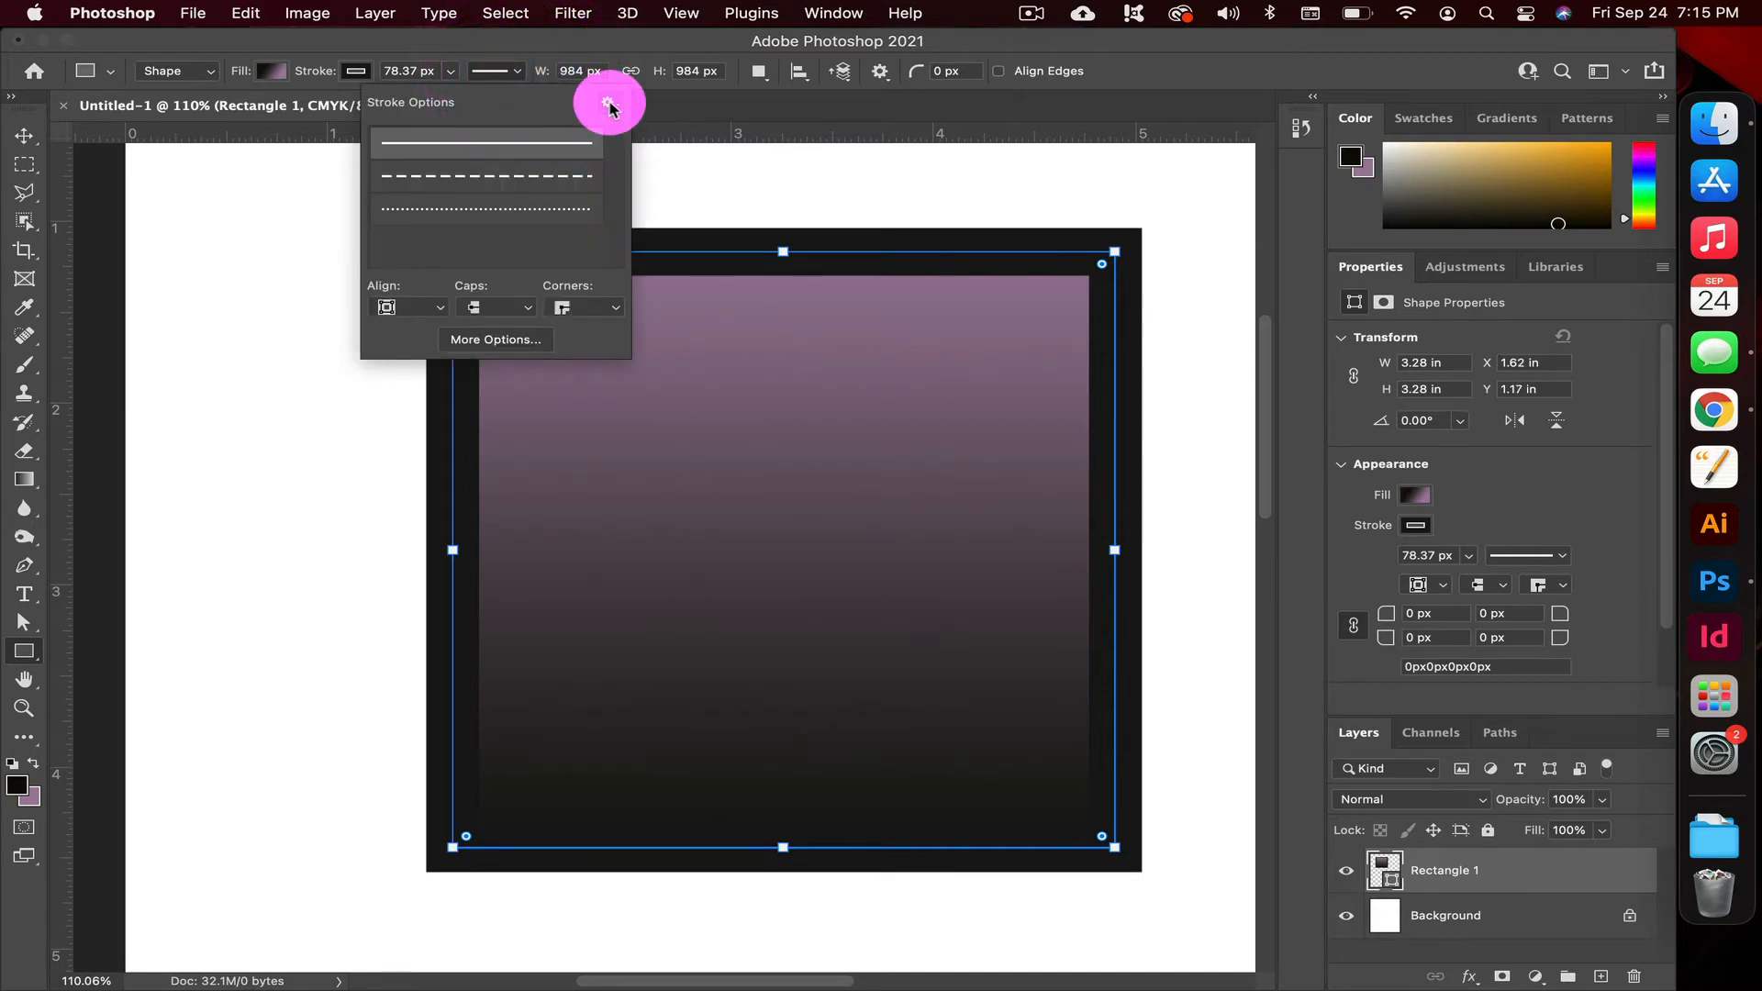
{"action": "left_click", "coordinate": [507, 187]}
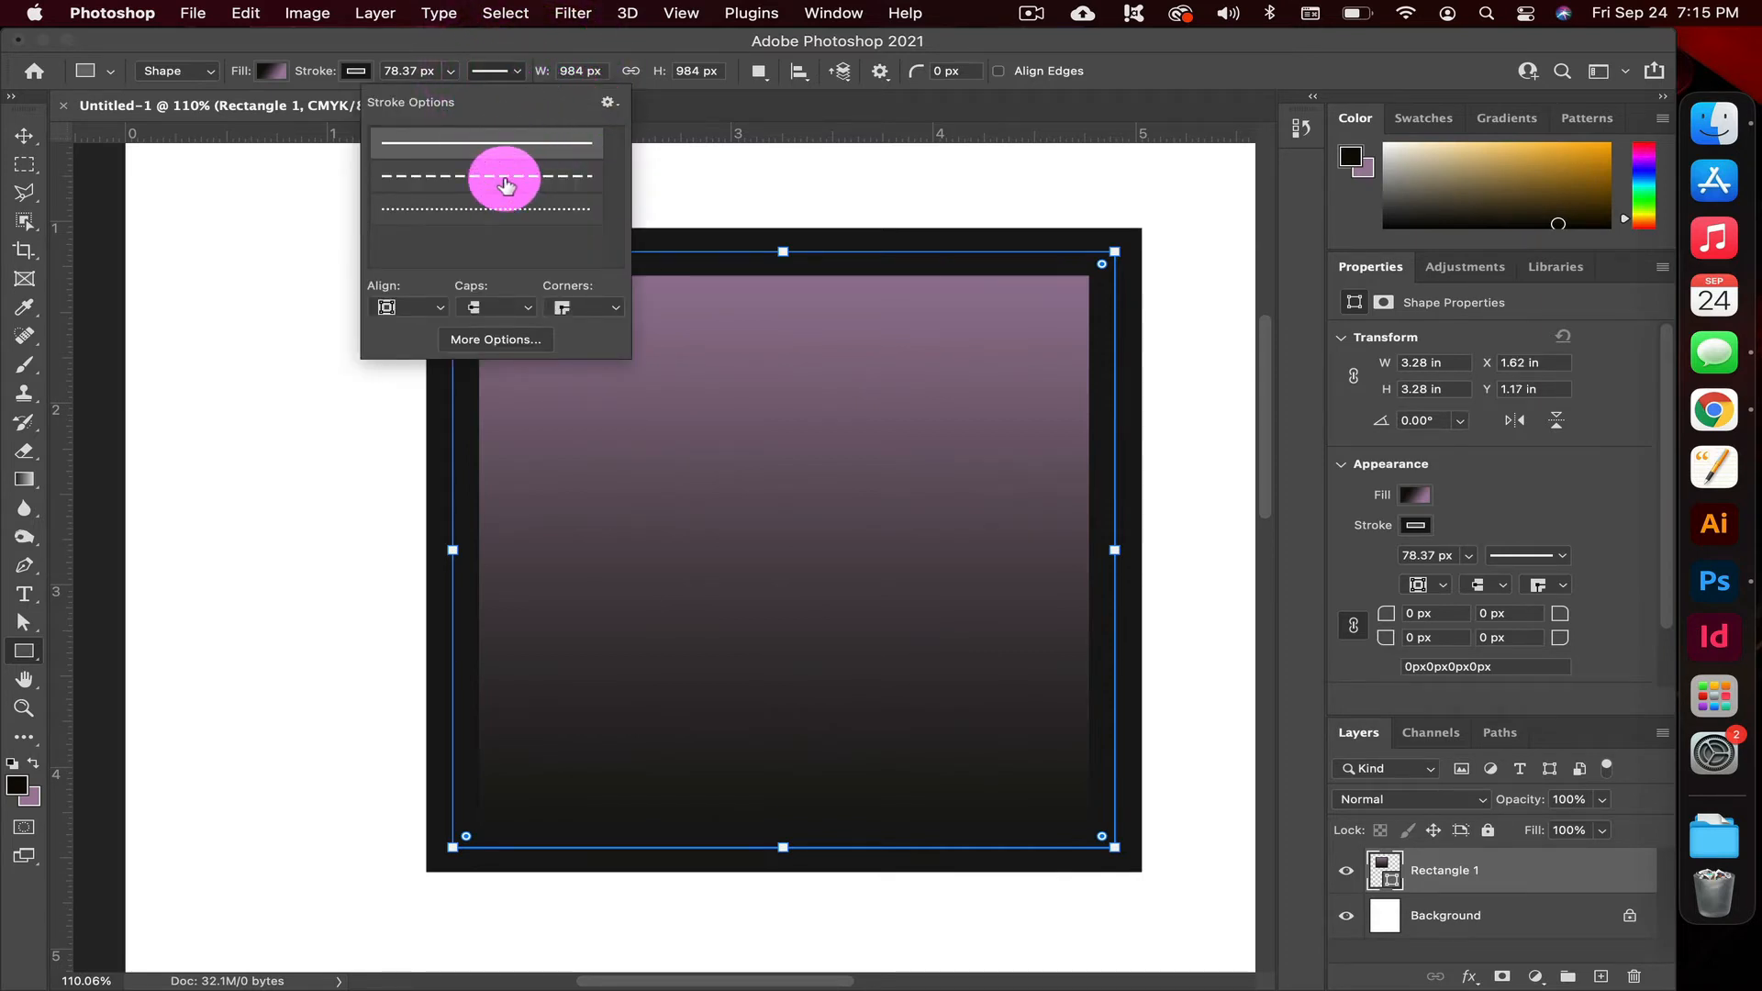
{"action": "left_click", "coordinate": [508, 226]}
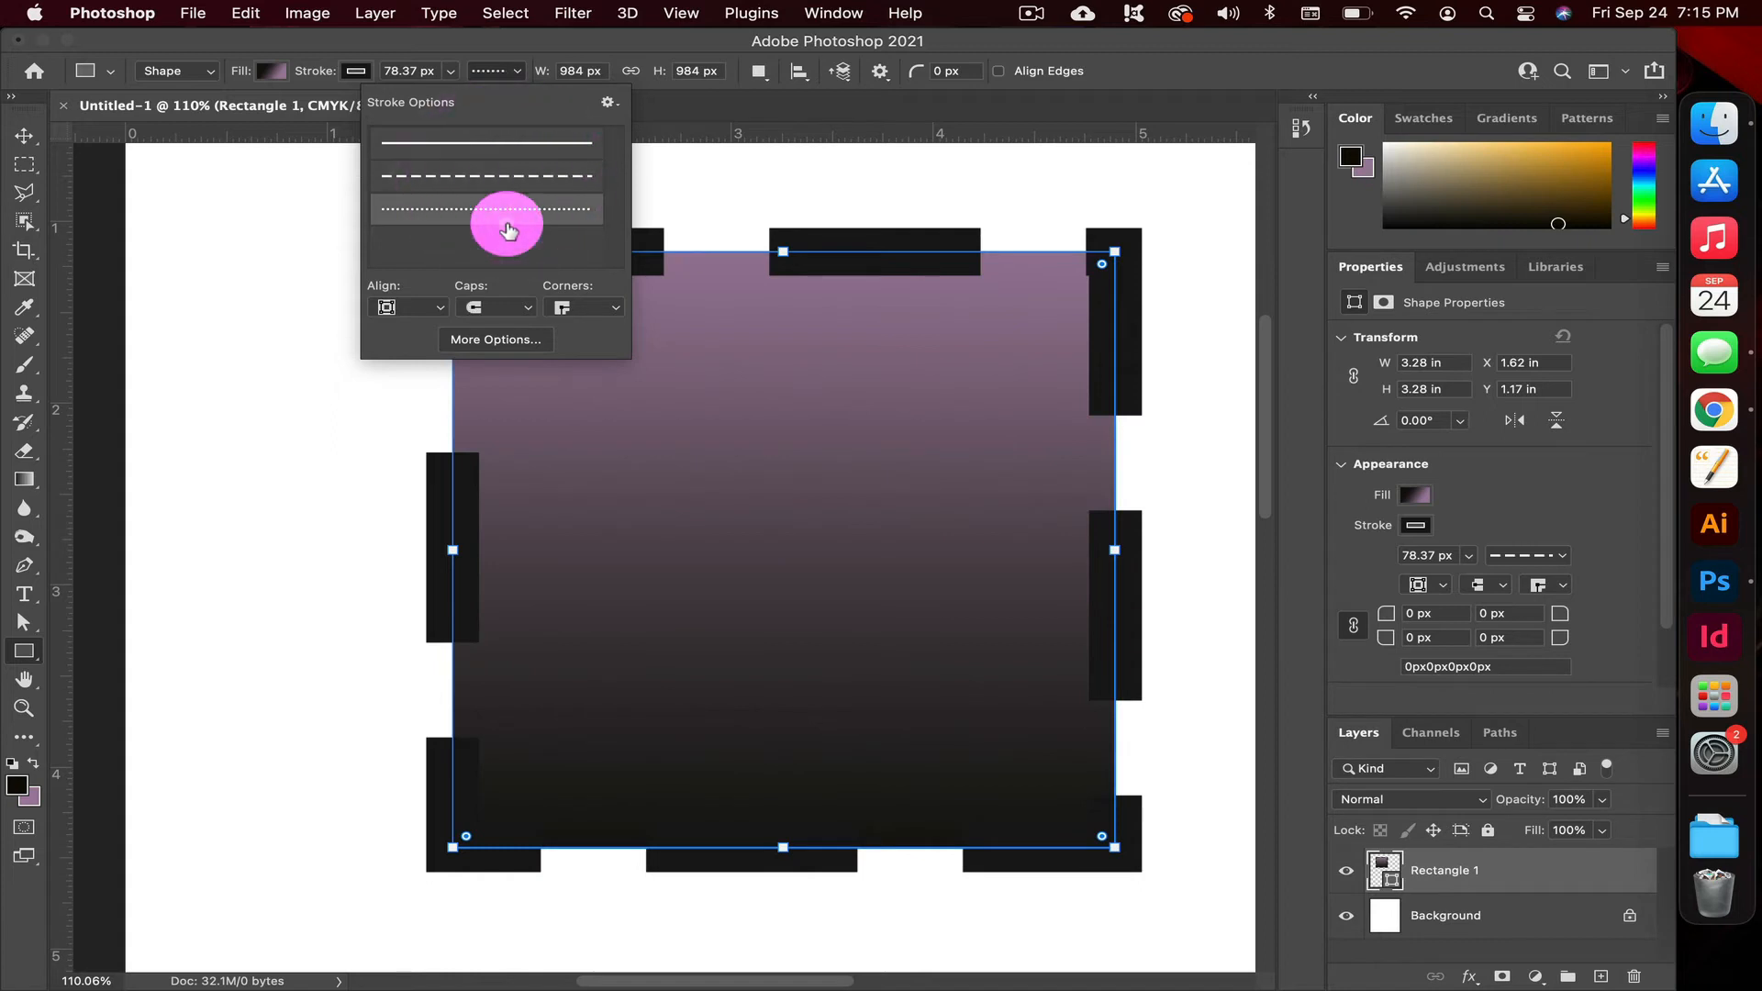
{"action": "left_click", "coordinate": [511, 147]}
{"action": "left_click", "coordinate": [516, 182]}
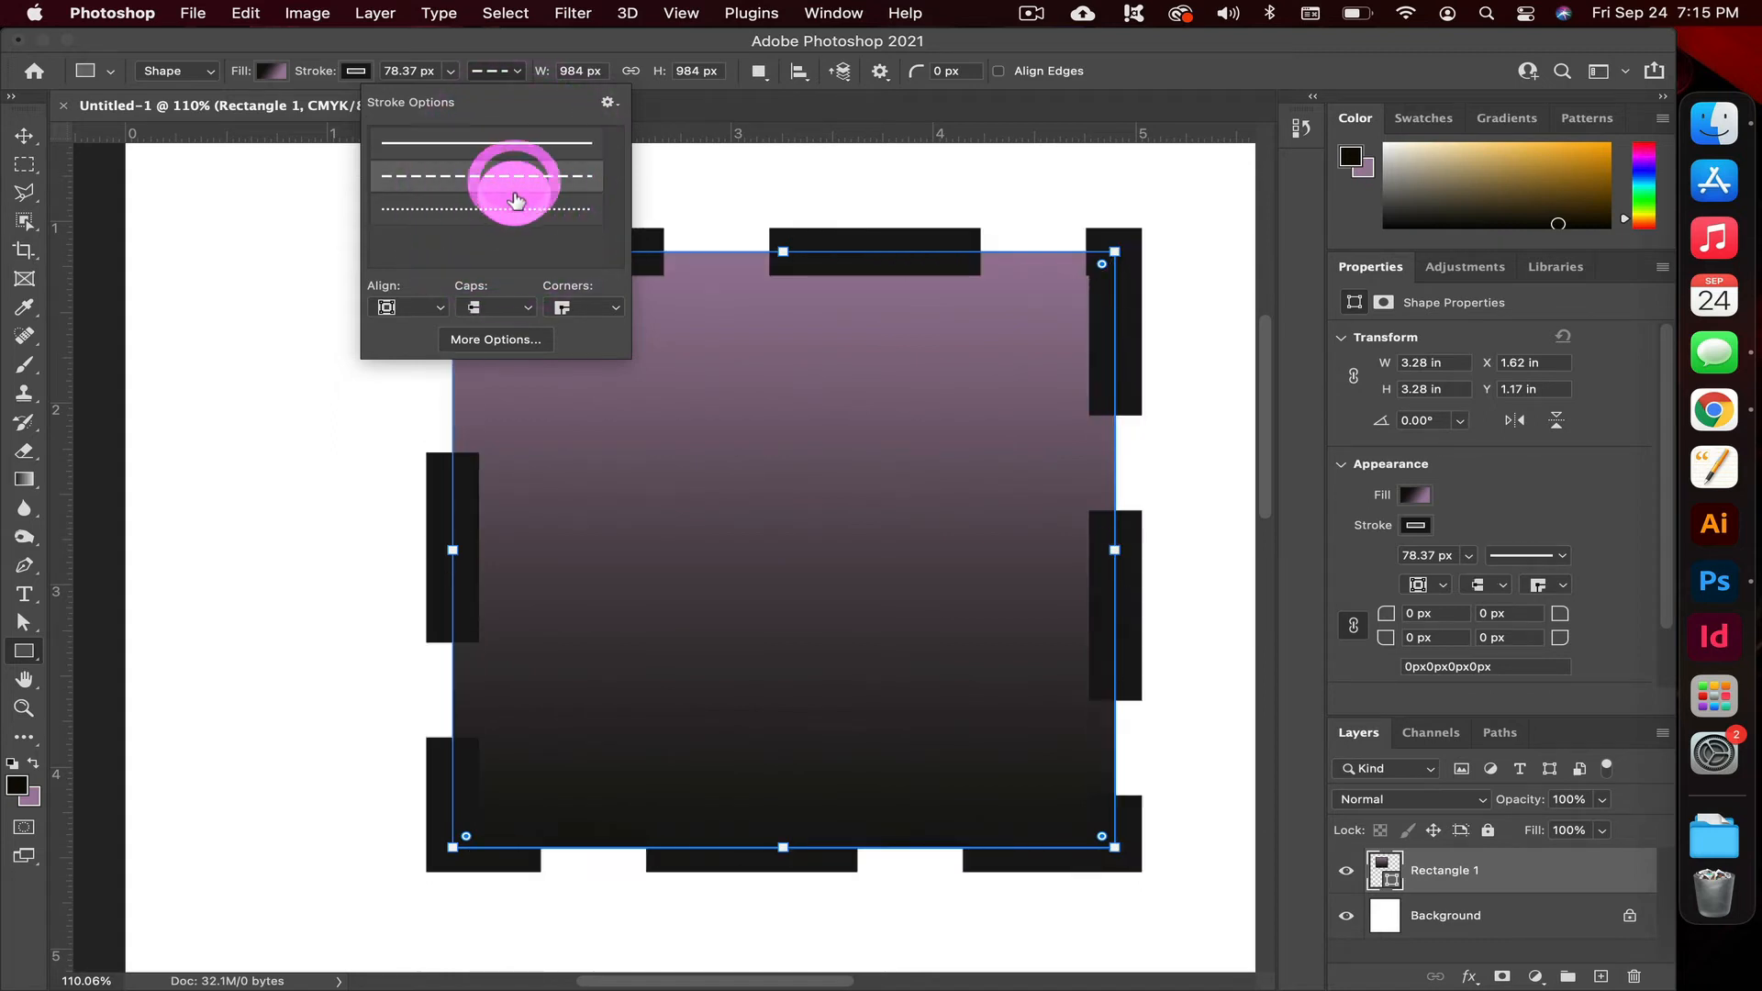
{"action": "left_click", "coordinate": [512, 210]}
Review the caps and corners choices in the detailed stroke settings and align the dotted stroke to Inside
{"action": "left_click", "coordinate": [504, 341]}
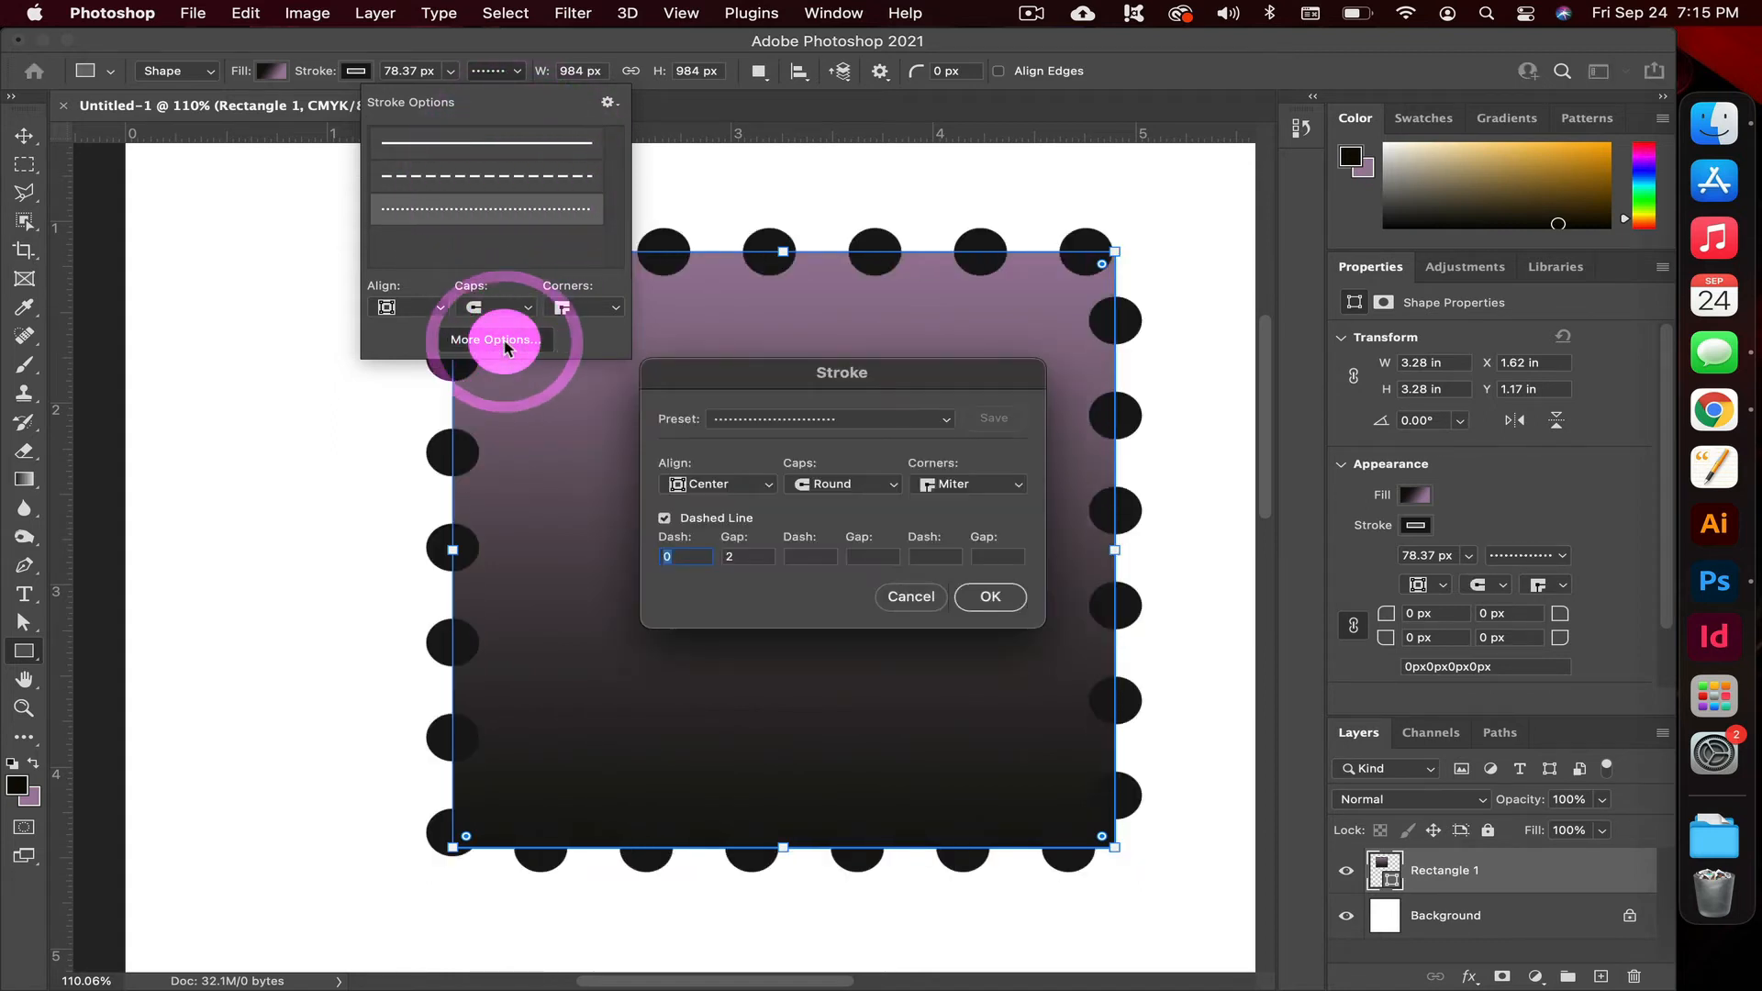
{"action": "double_click", "coordinate": [700, 553]}
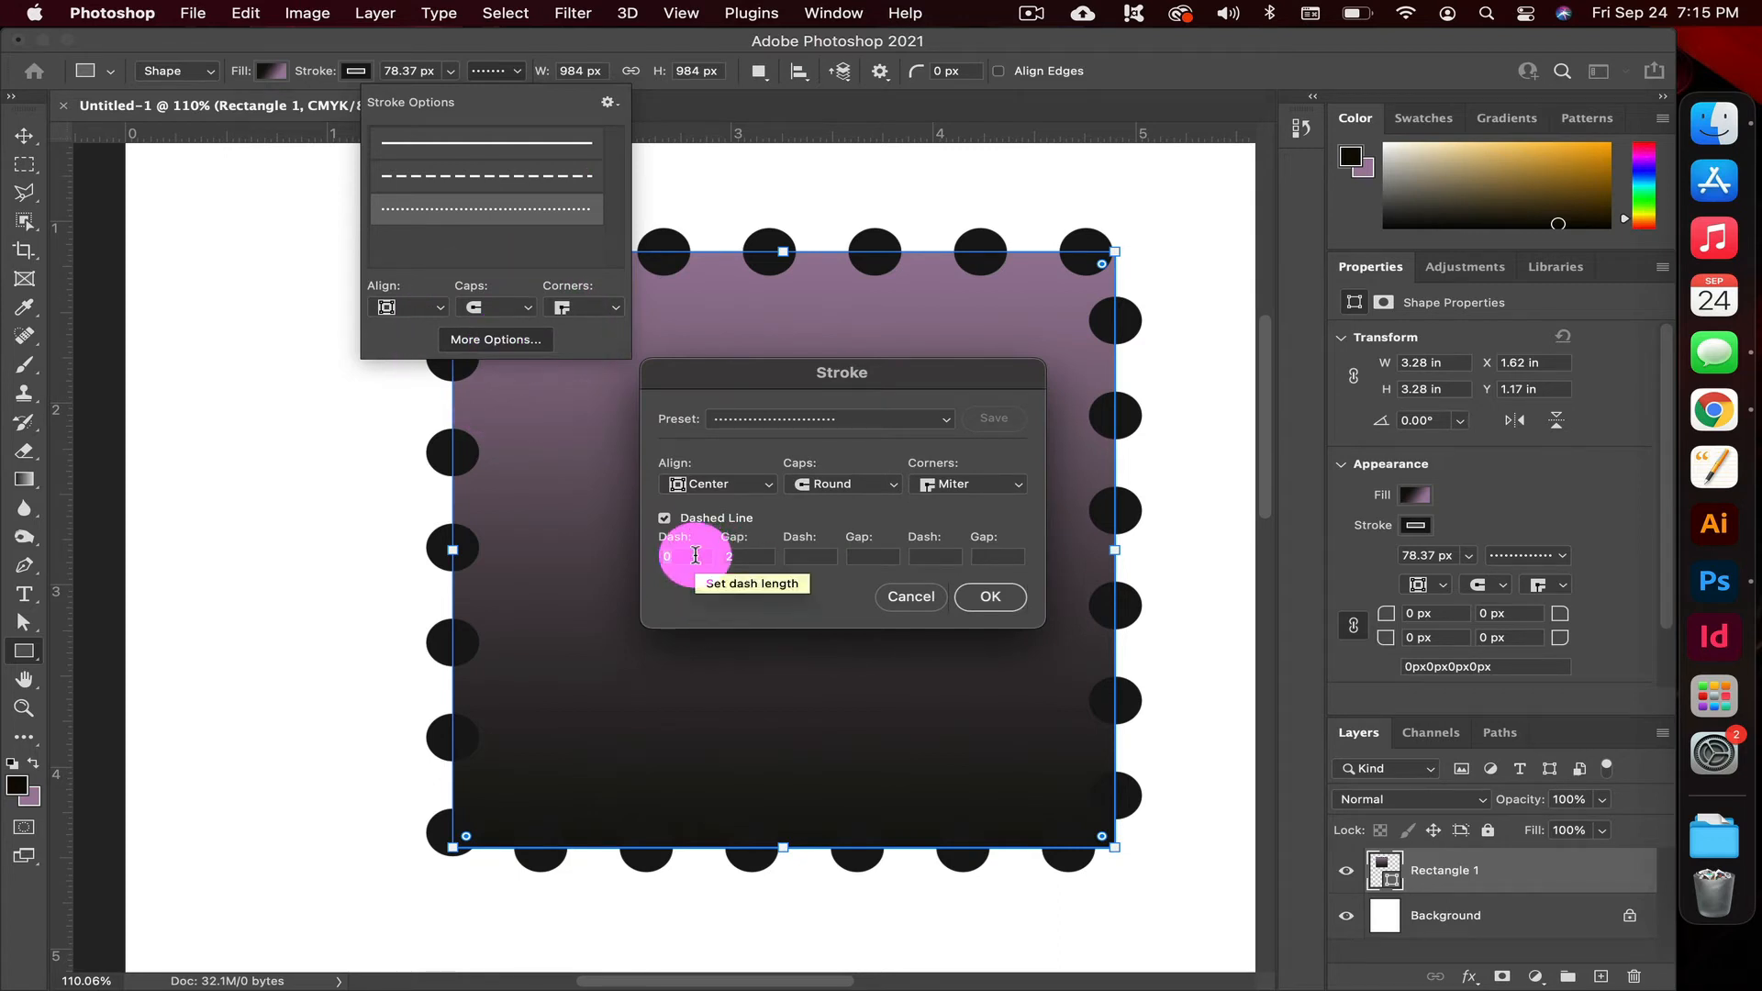
{"action": "left_click", "coordinate": [823, 494]}
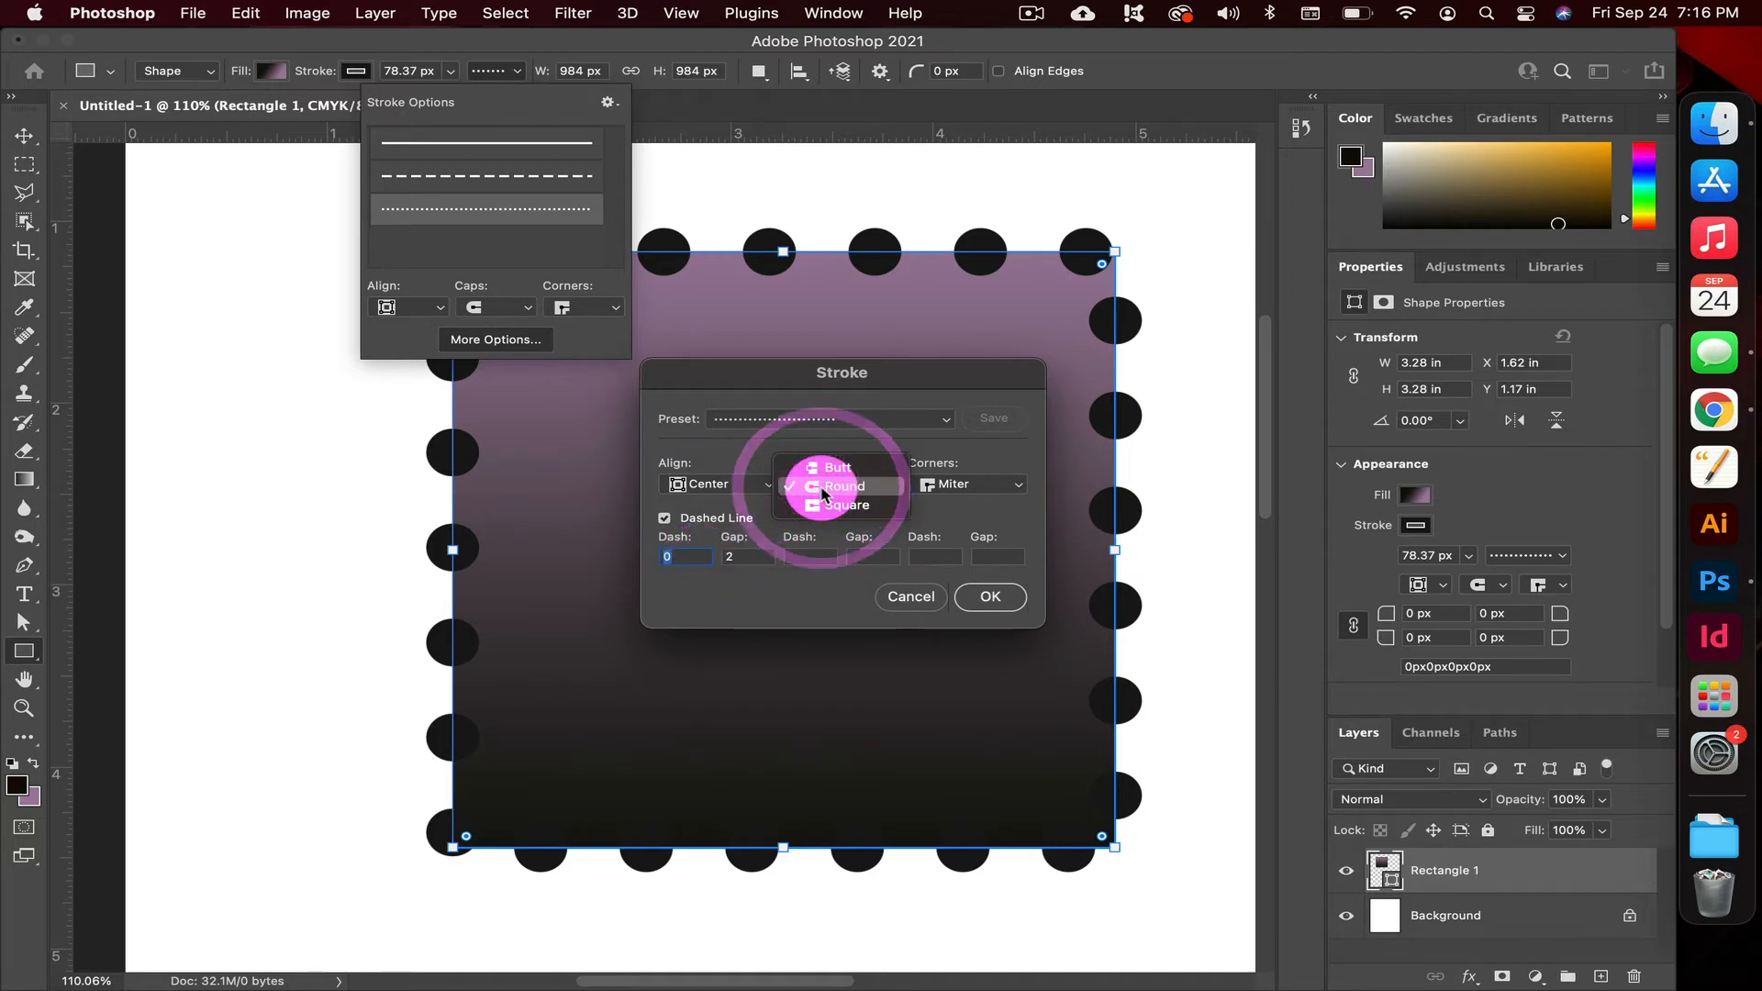
{"action": "left_click", "coordinate": [1009, 462]}
{"action": "left_click", "coordinate": [973, 482]}
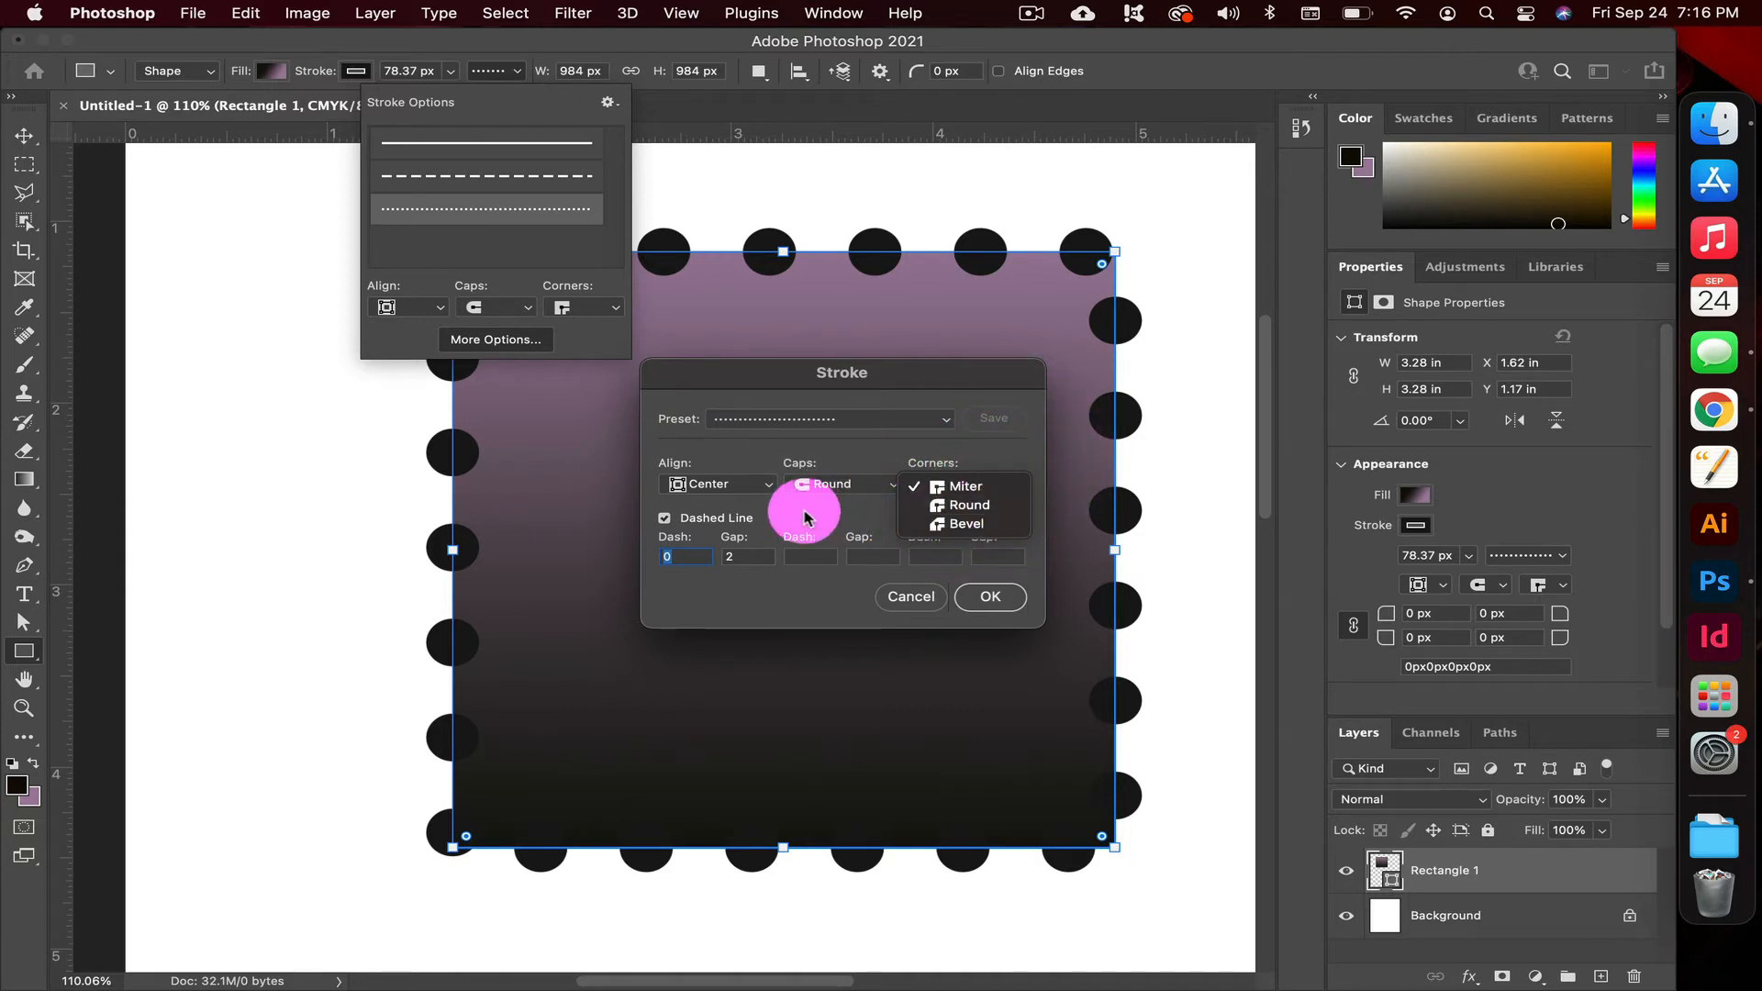
{"action": "left_click", "coordinate": [806, 504]}
{"action": "left_click", "coordinate": [720, 484]}
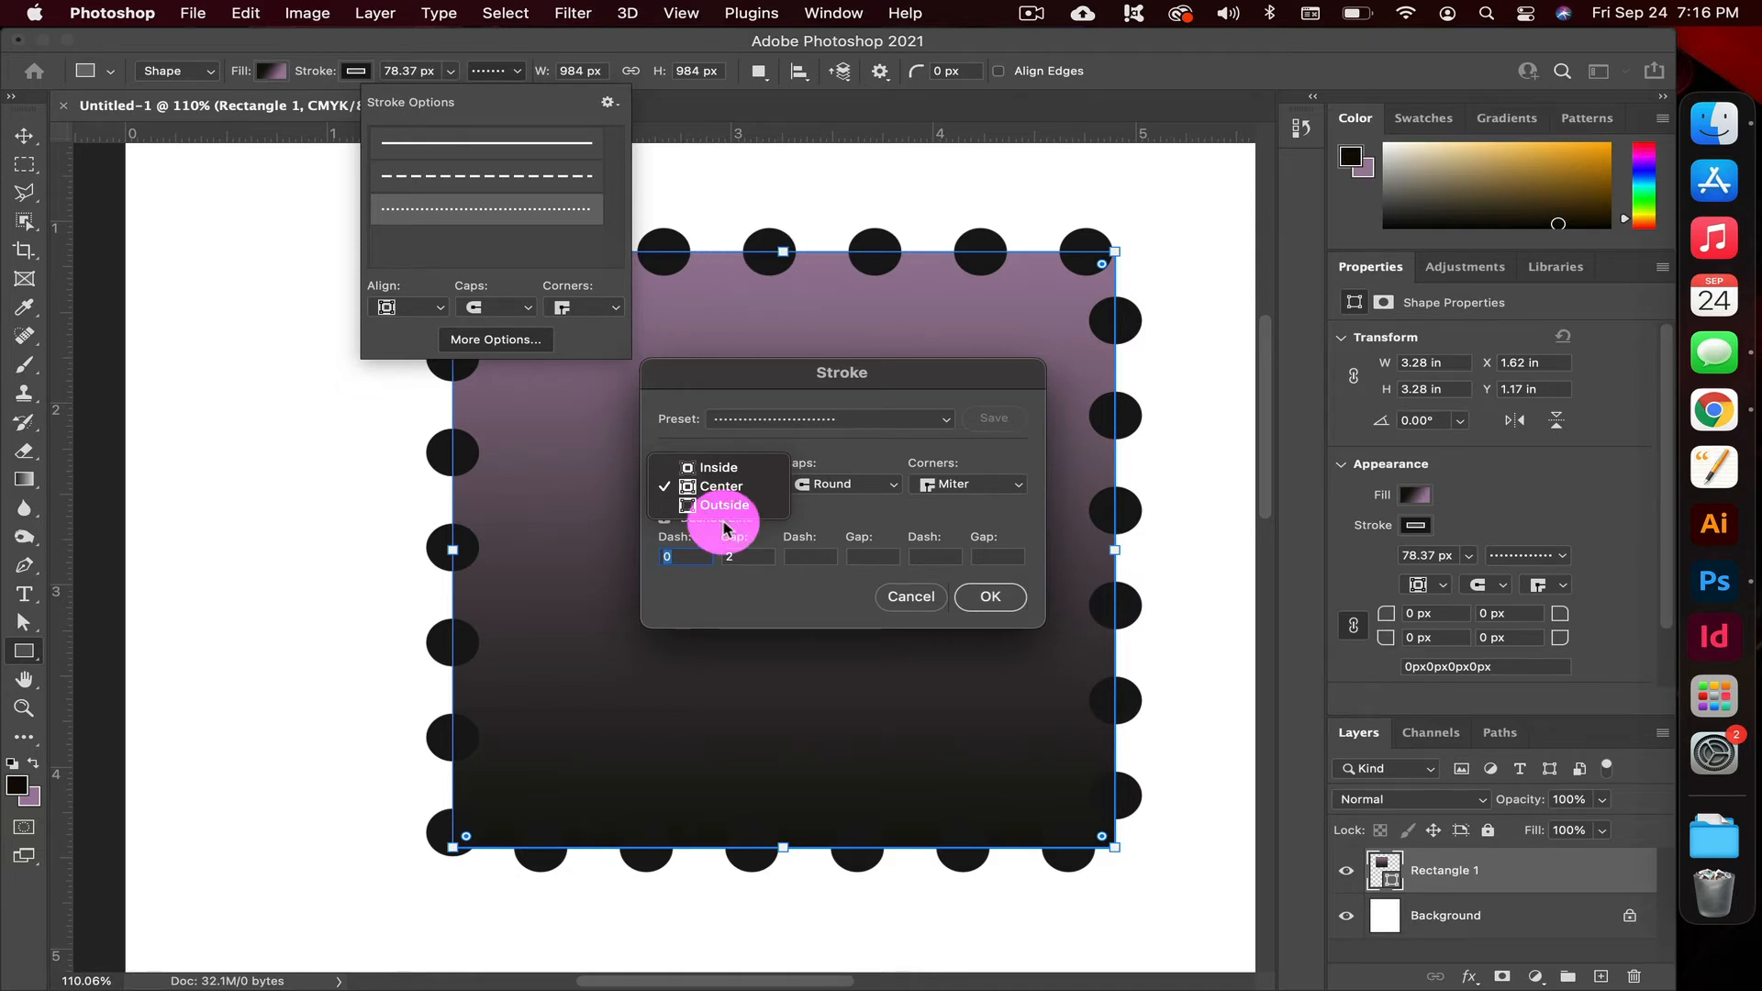
{"action": "left_click", "coordinate": [713, 469]}
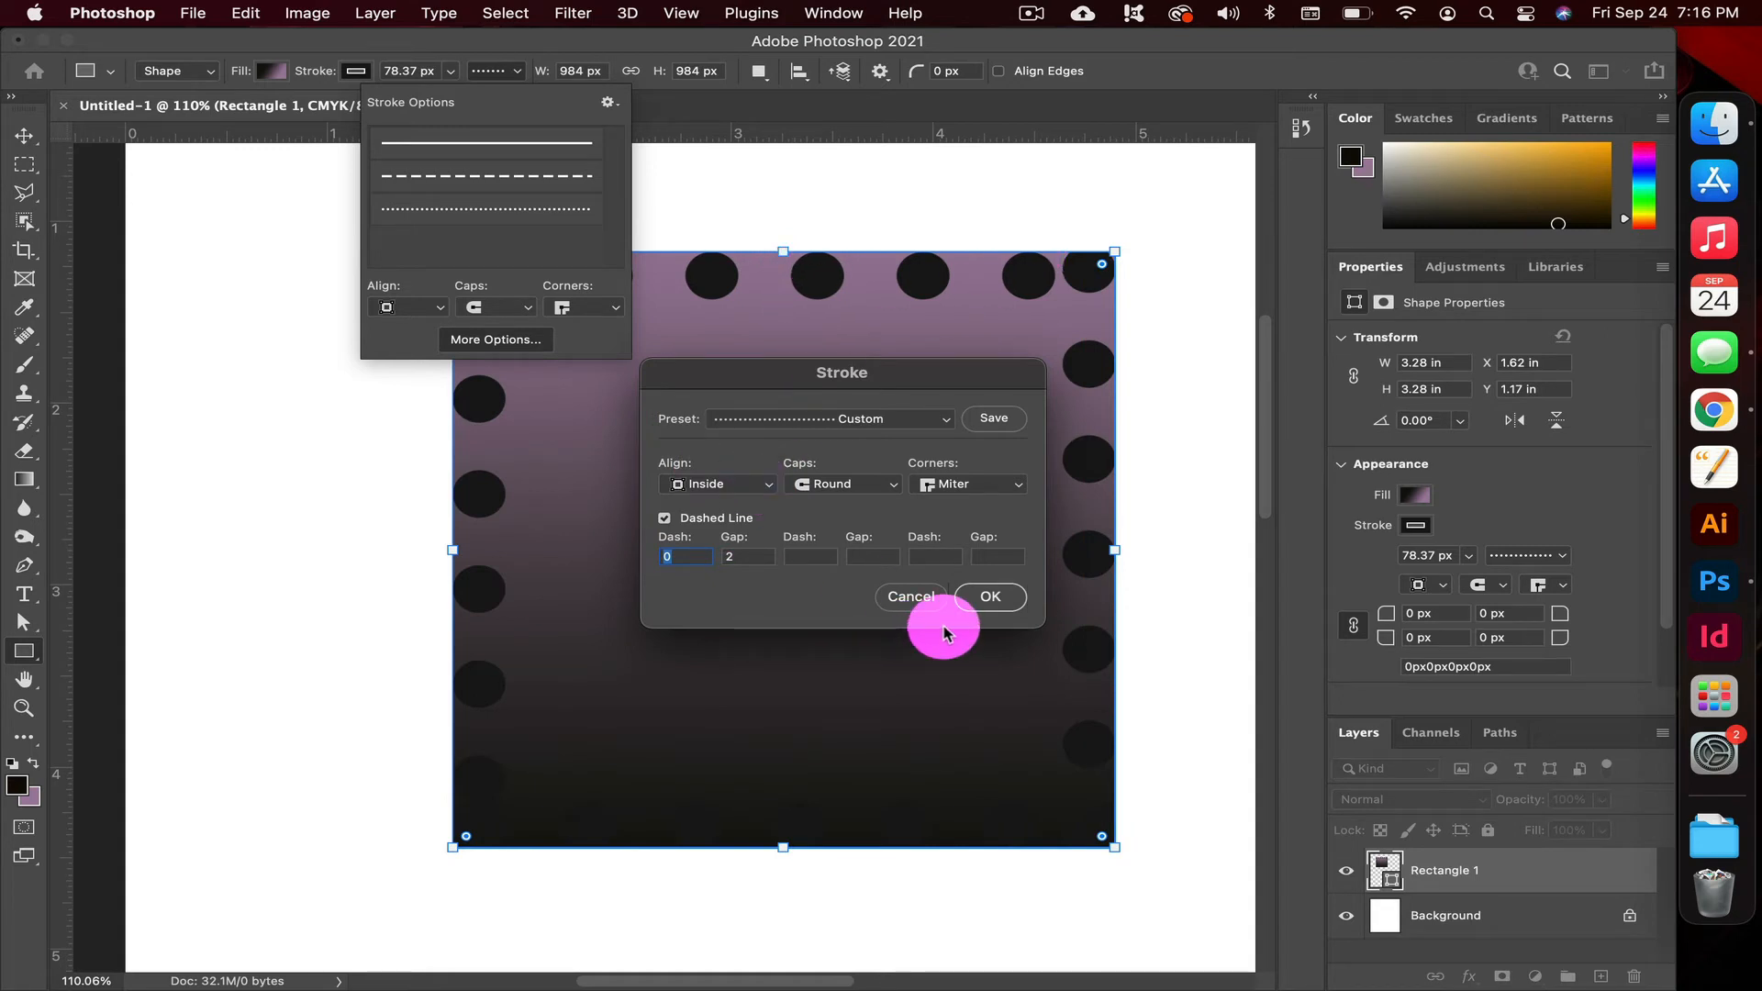
{"action": "left_click", "coordinate": [984, 600]}
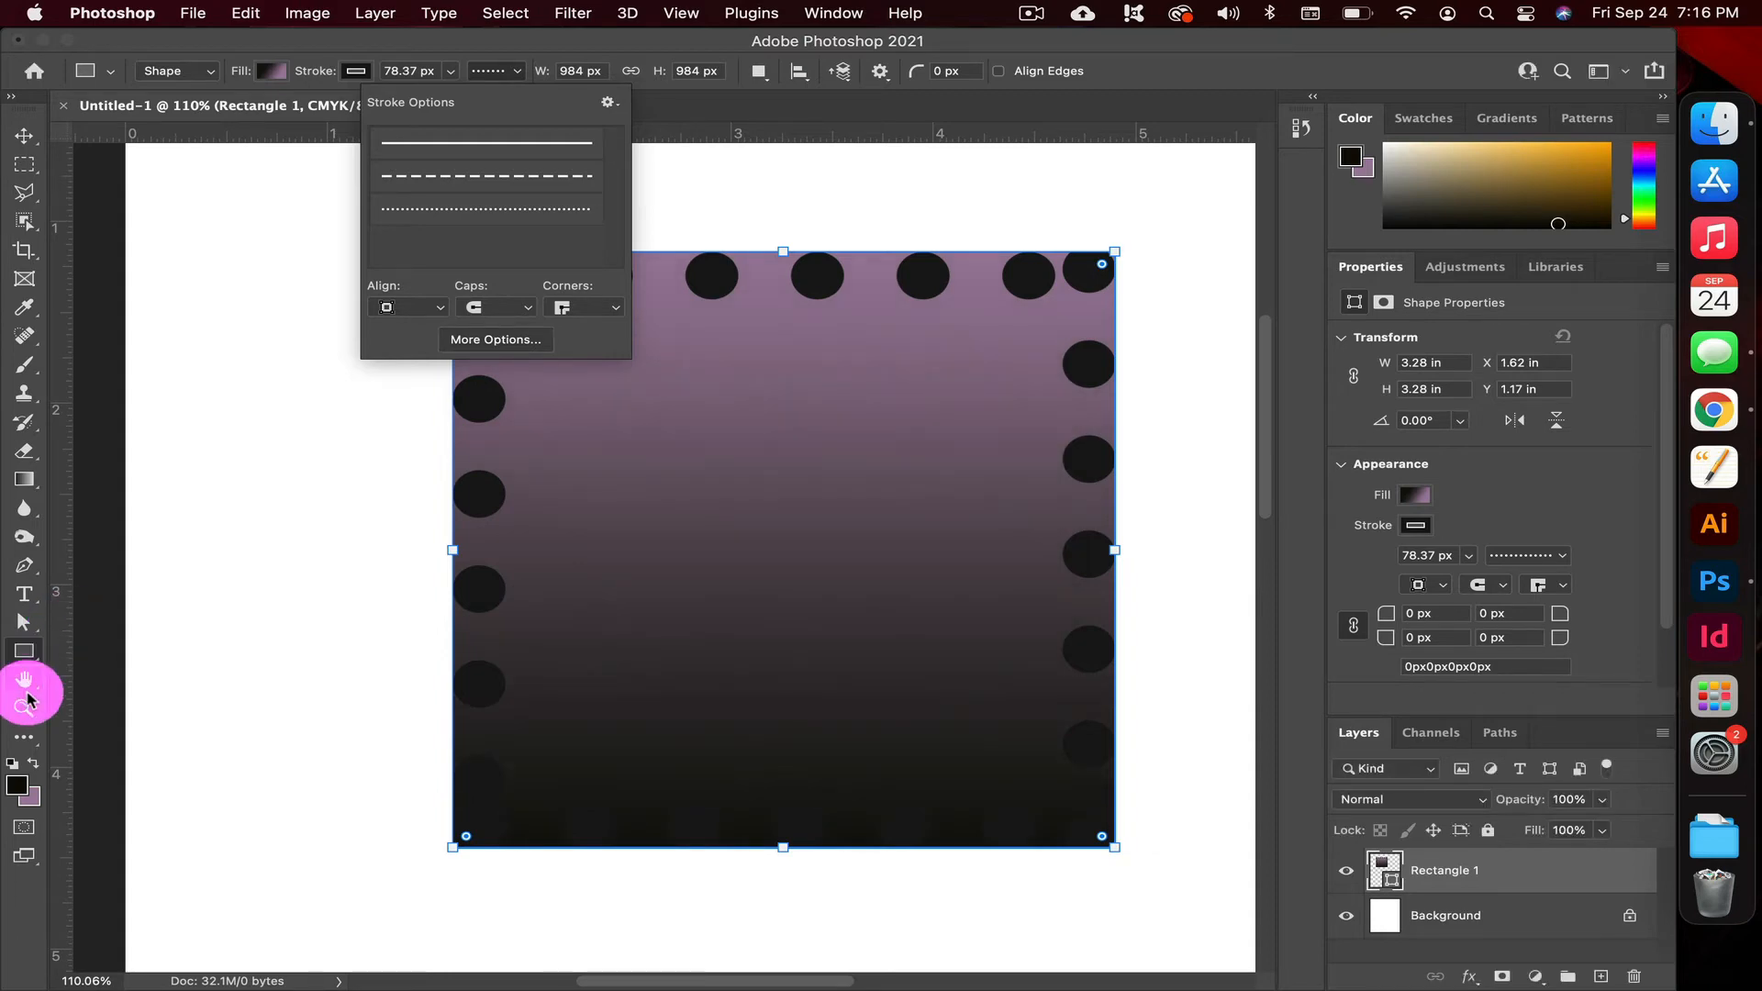
Create a 100 px wide, 100 px high triangle with the Triangle tool in the blank area below the square
{"action": "left_click", "coordinate": [23, 714]}
{"action": "left_click_drag", "start_coordinate": [578, 622], "coordinate": [492, 629]}
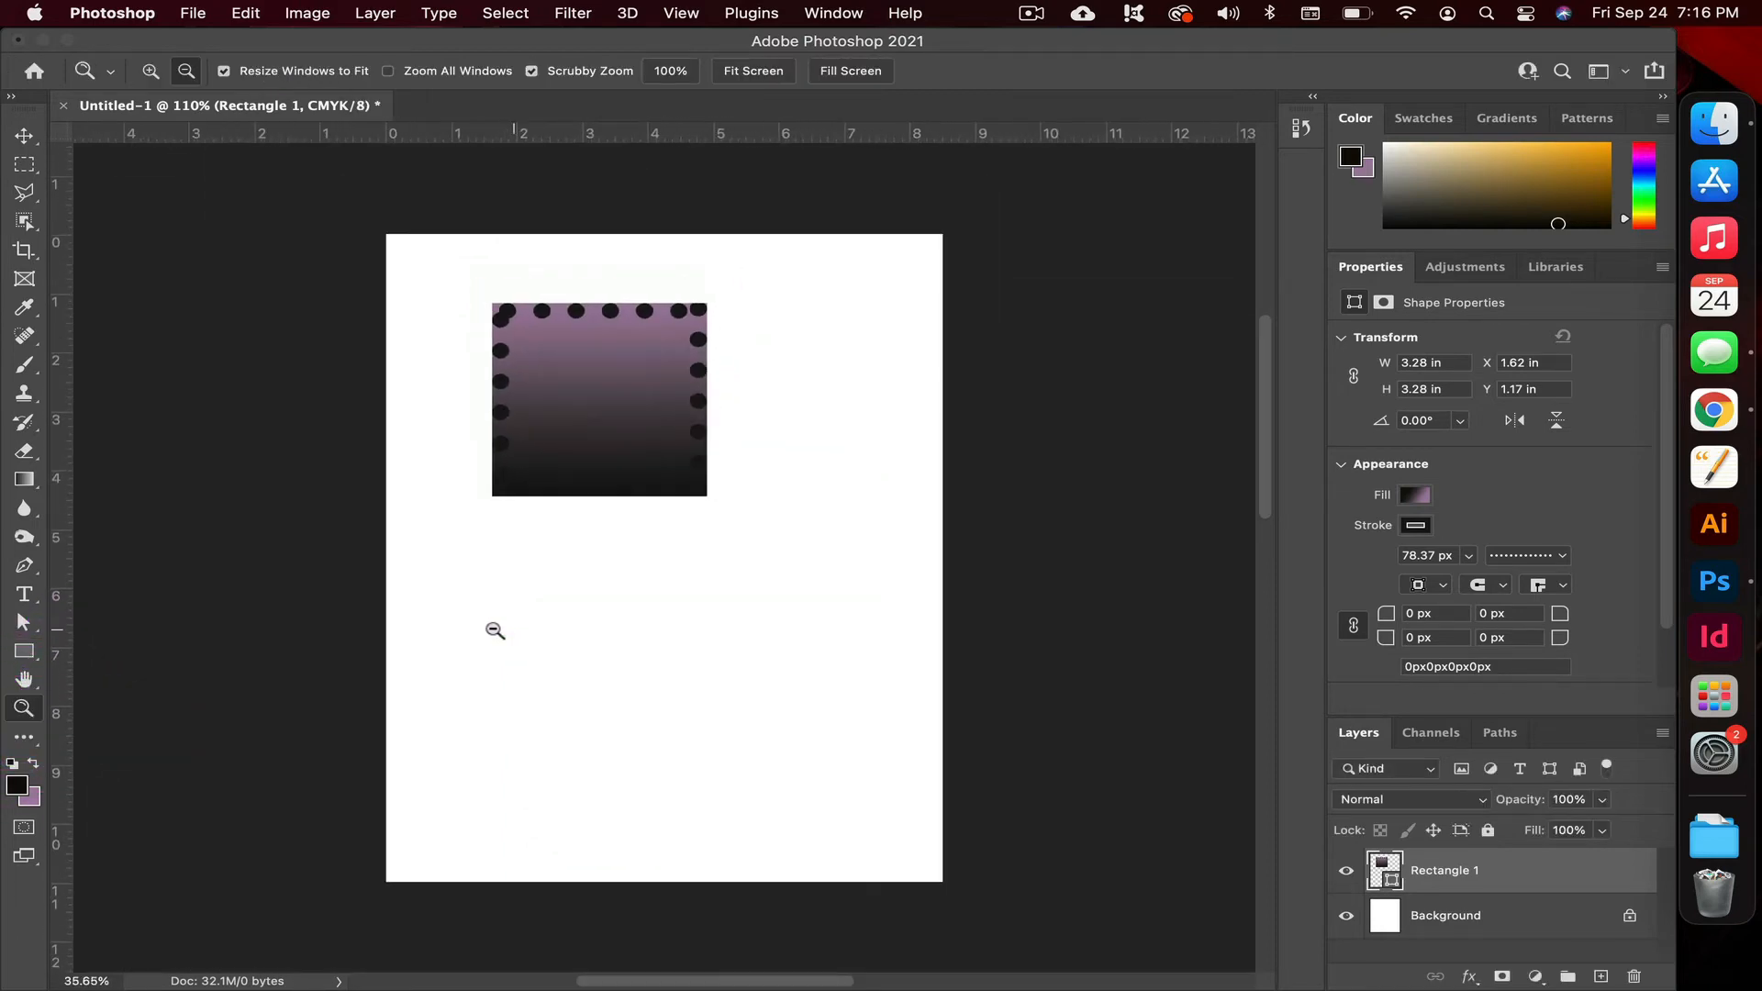
{"action": "left_click_drag", "start_coordinate": [590, 743], "coordinate": [657, 743]}
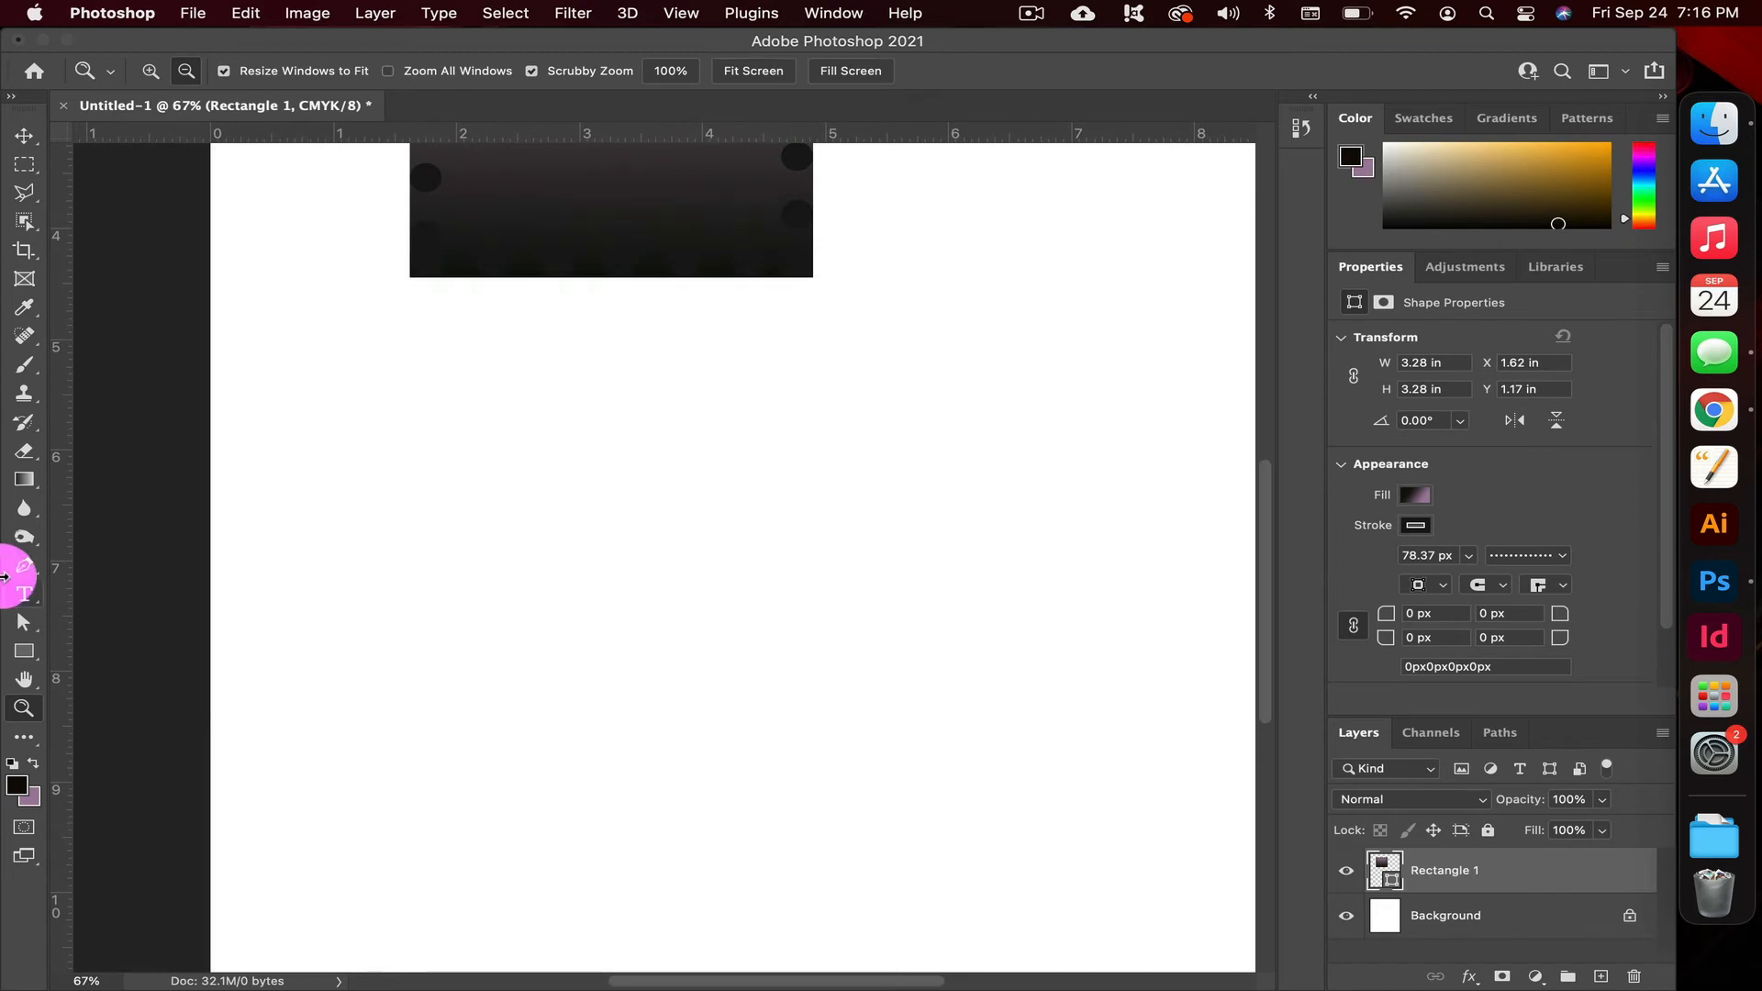
{"action": "left_click", "coordinate": [33, 659]}
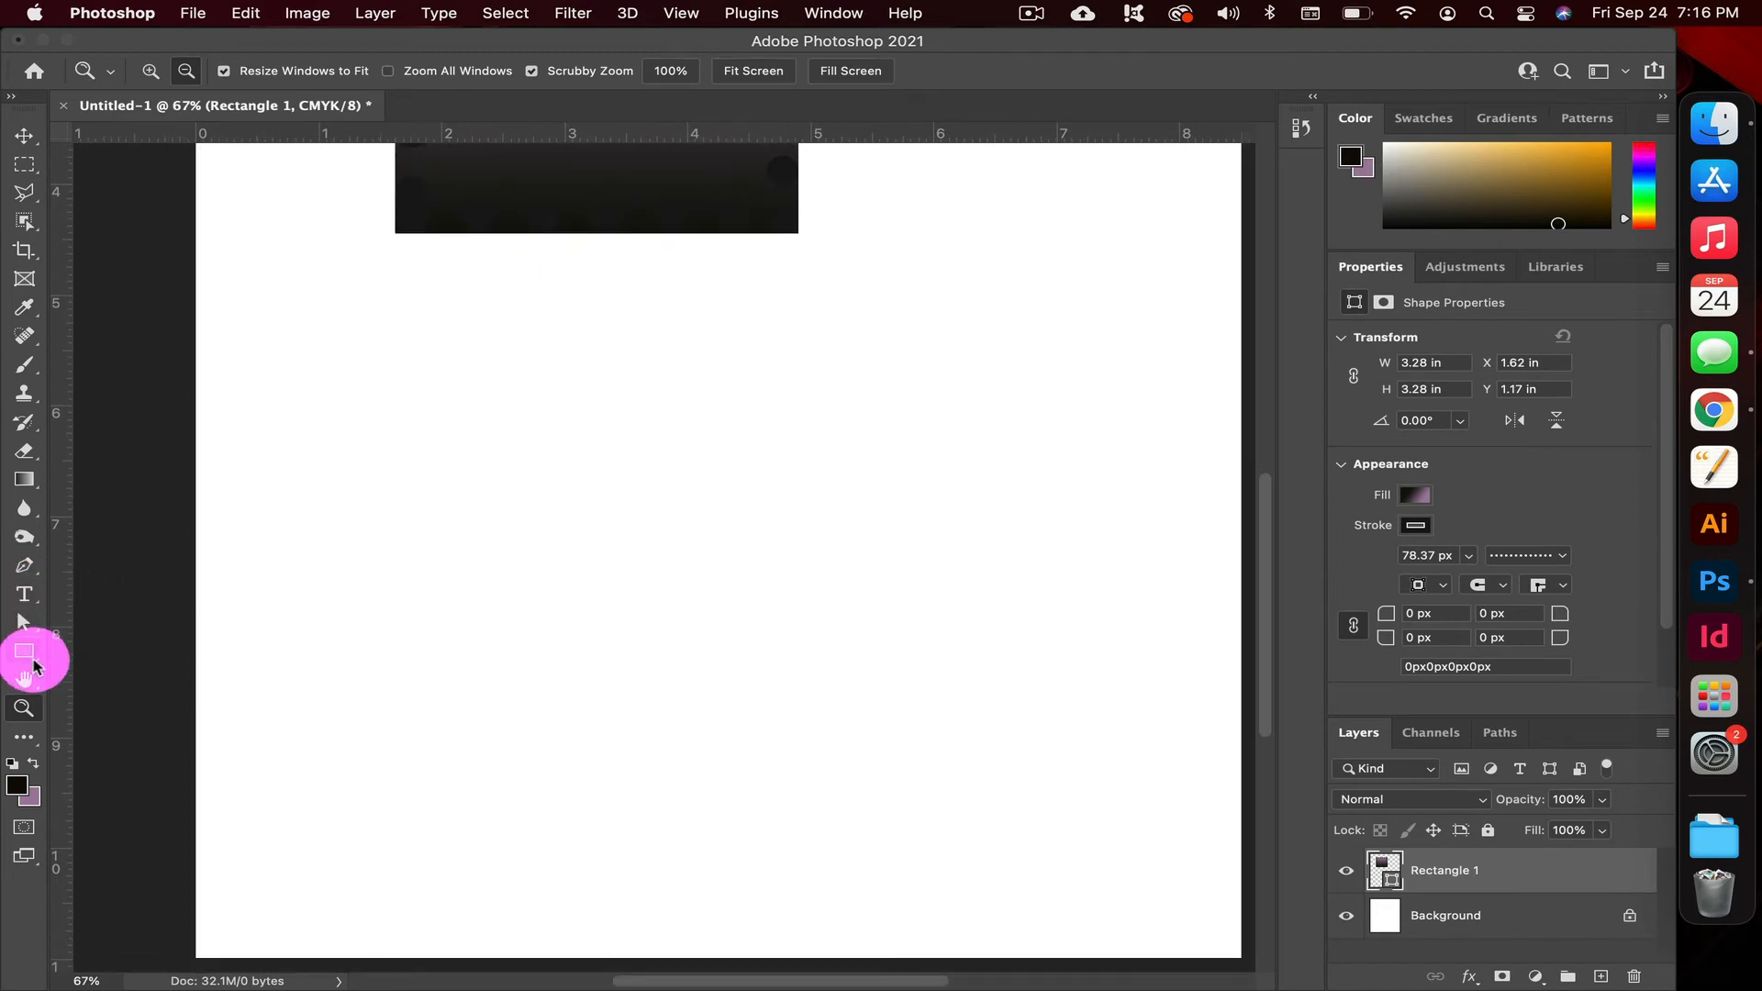
{"action": "left_click_drag", "start_coordinate": [33, 666], "coordinate": [126, 670]}
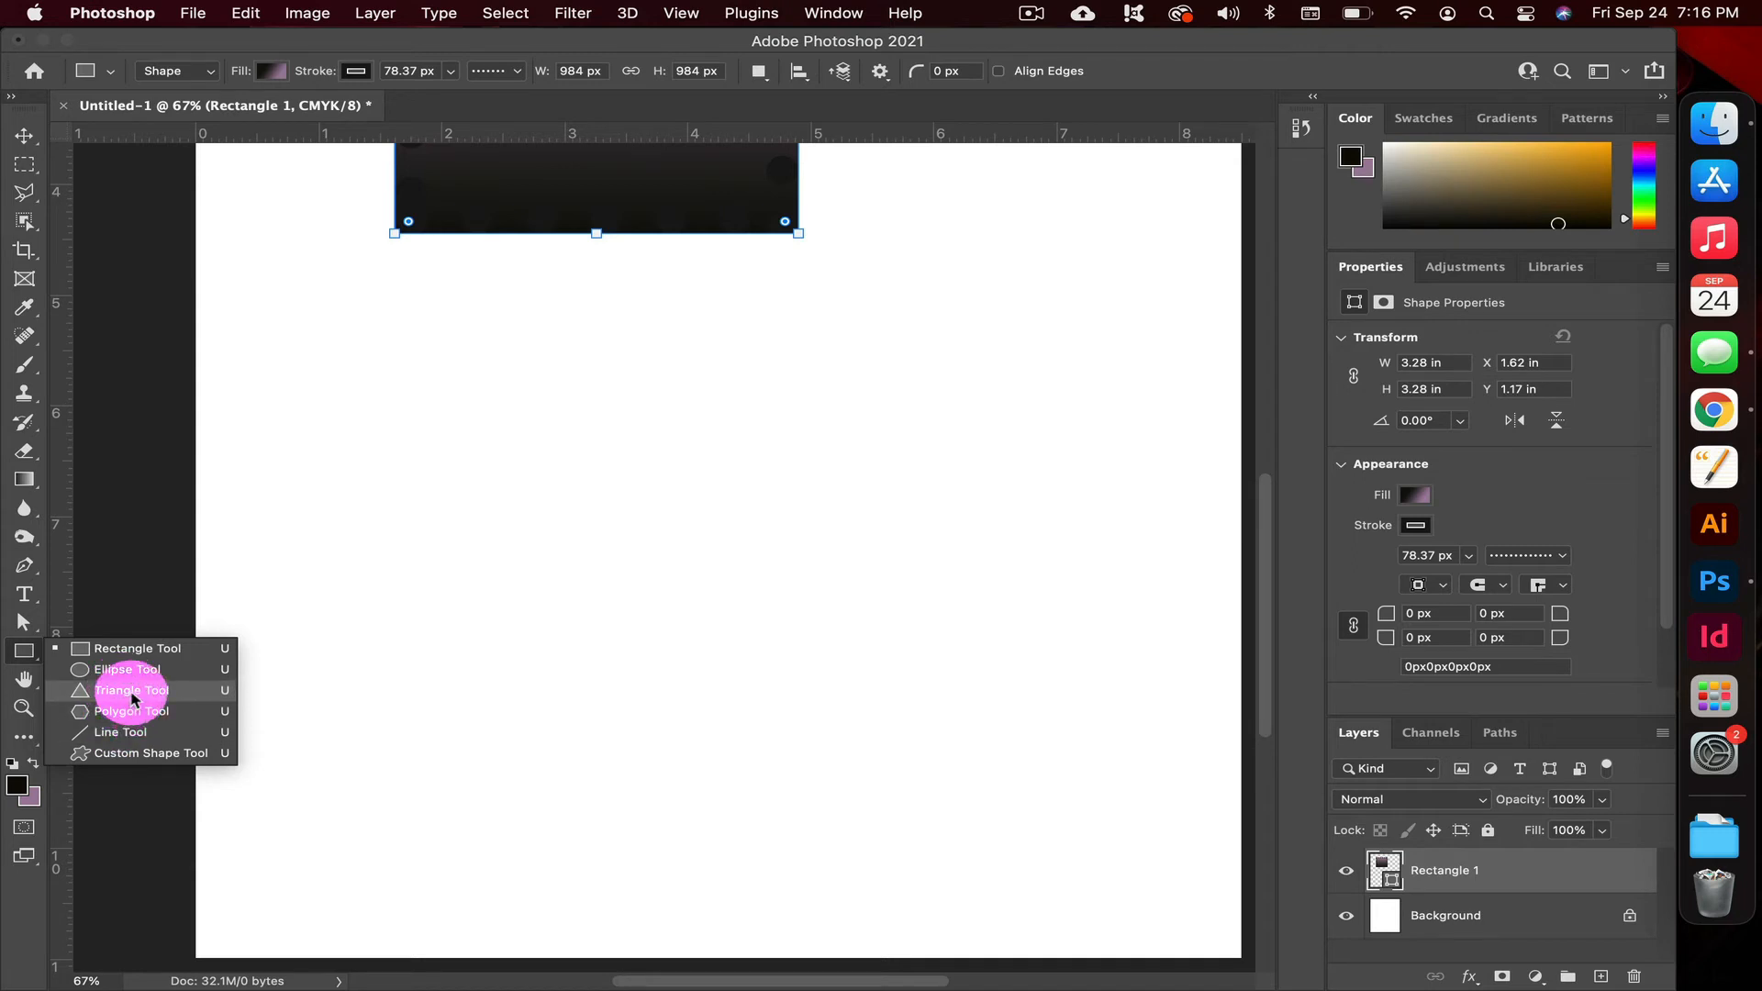
{"action": "left_click", "coordinate": [131, 693]}
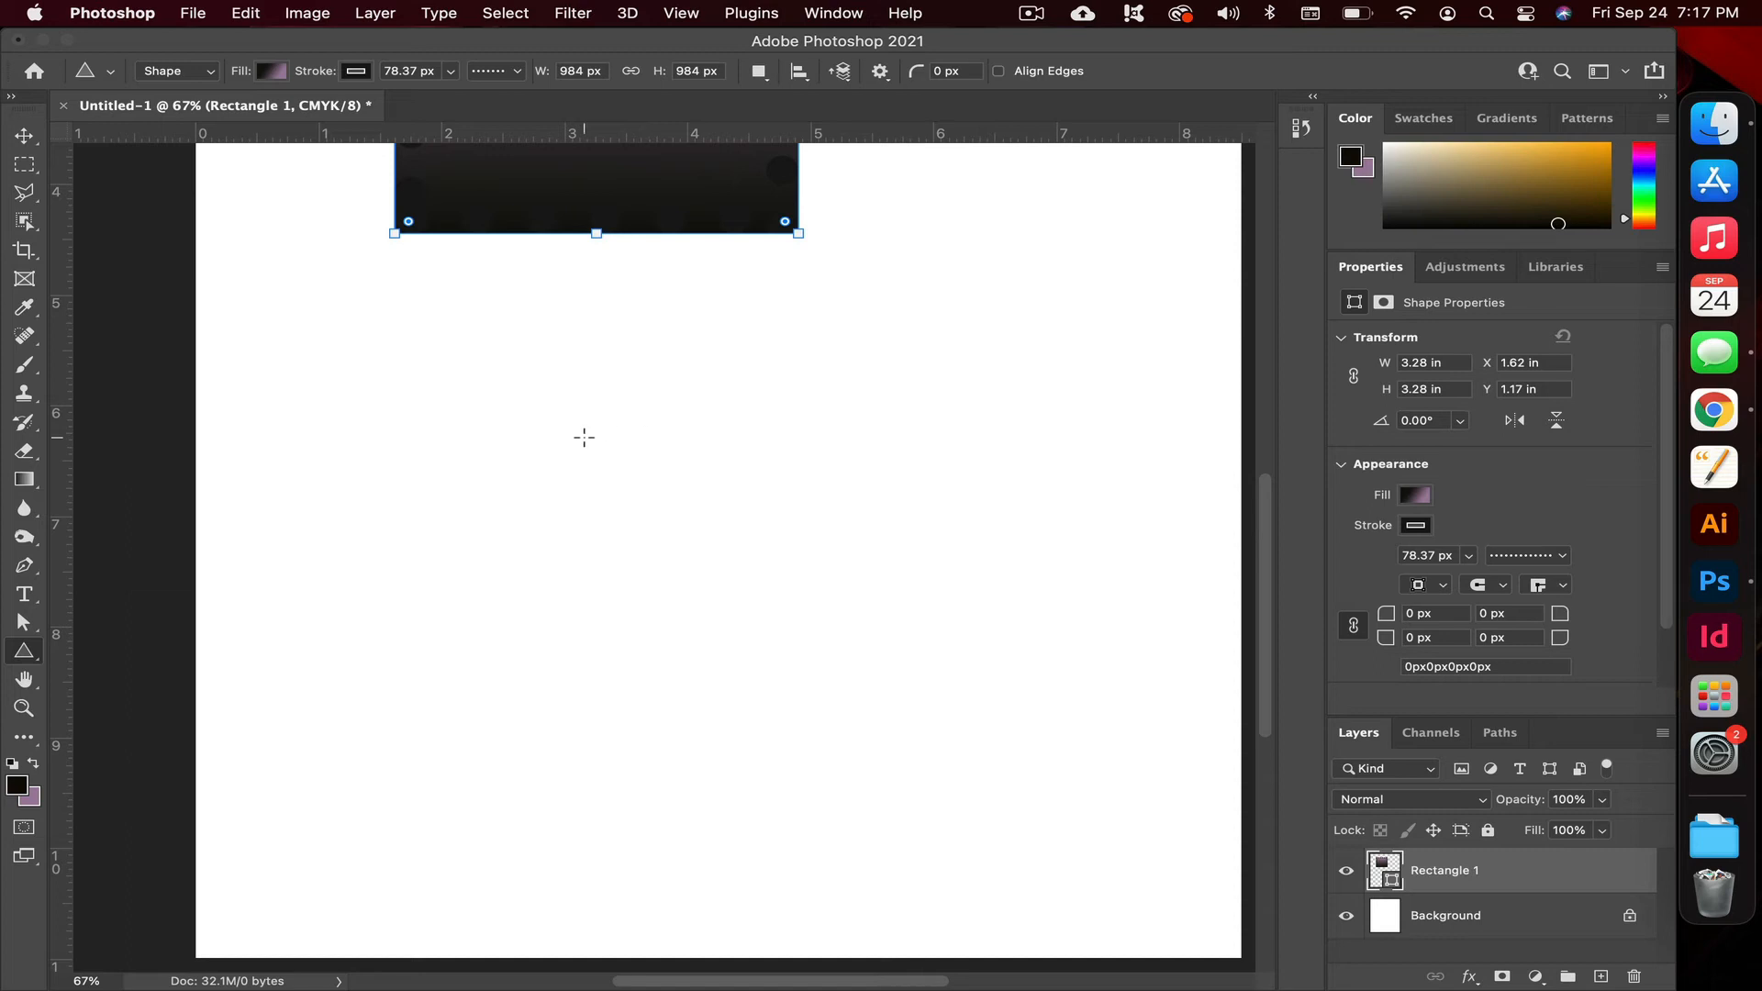
{"action": "scroll", "coordinate": [584, 438], "scroll_direction": "right", "scroll_amount": 3}
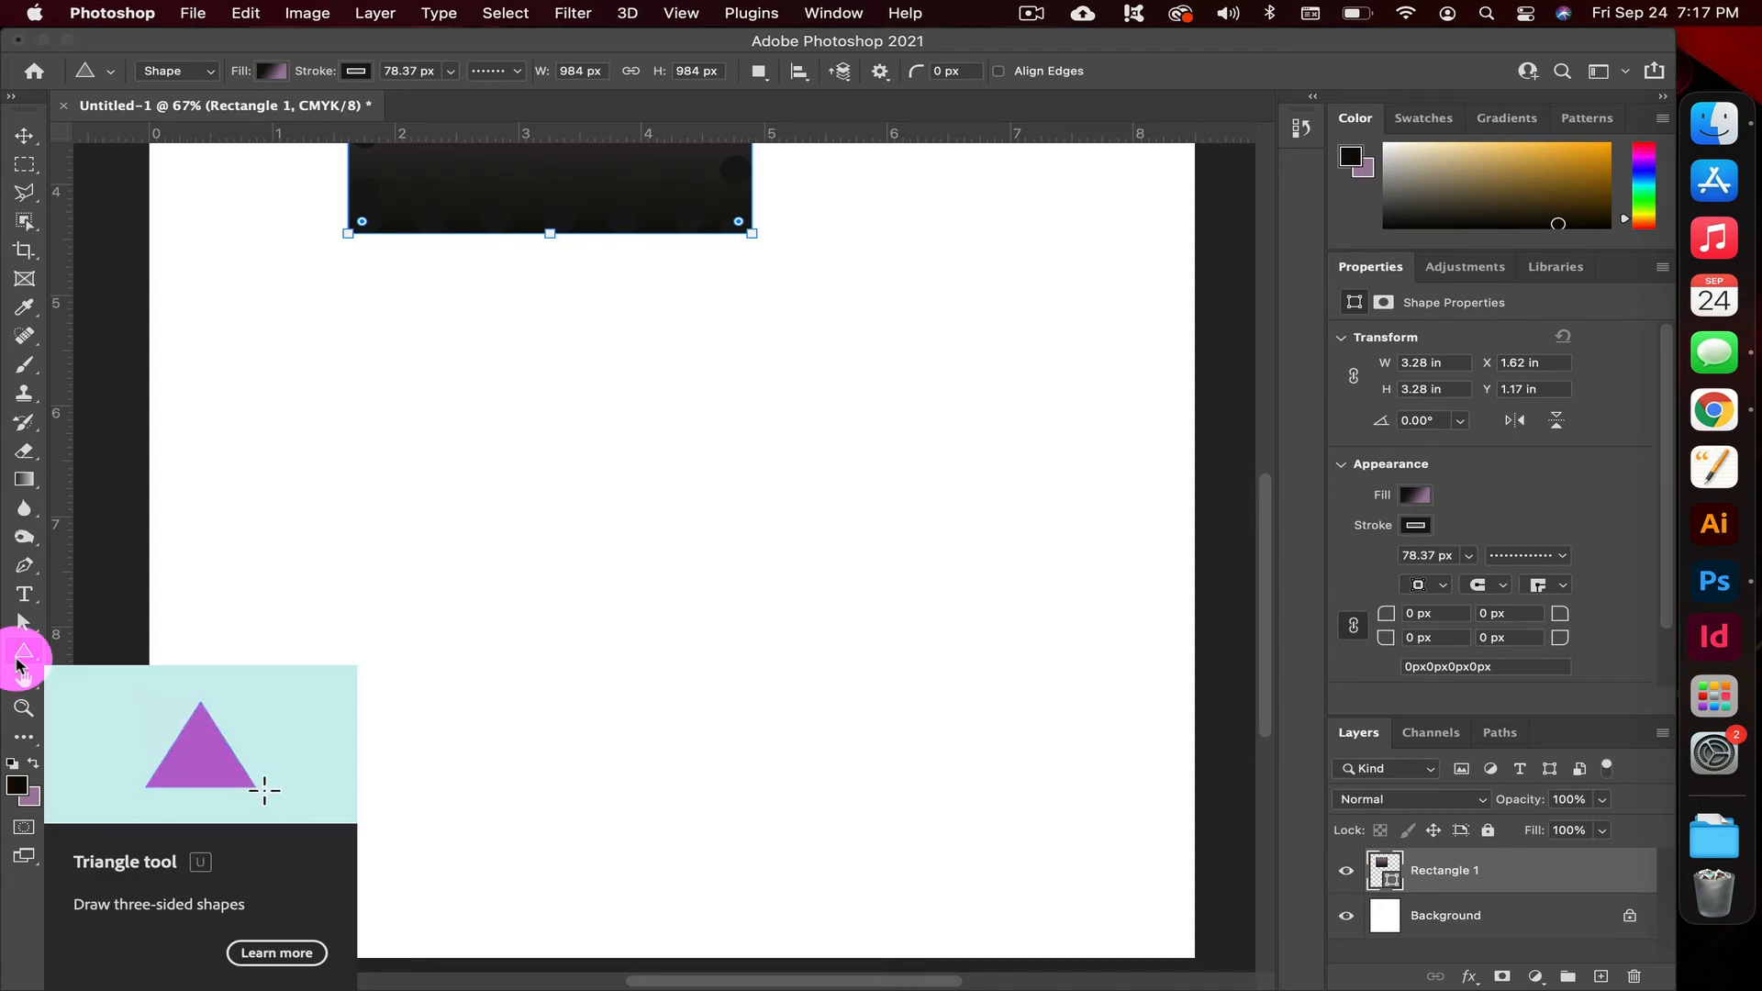
{"action": "left_click", "coordinate": [631, 478]}
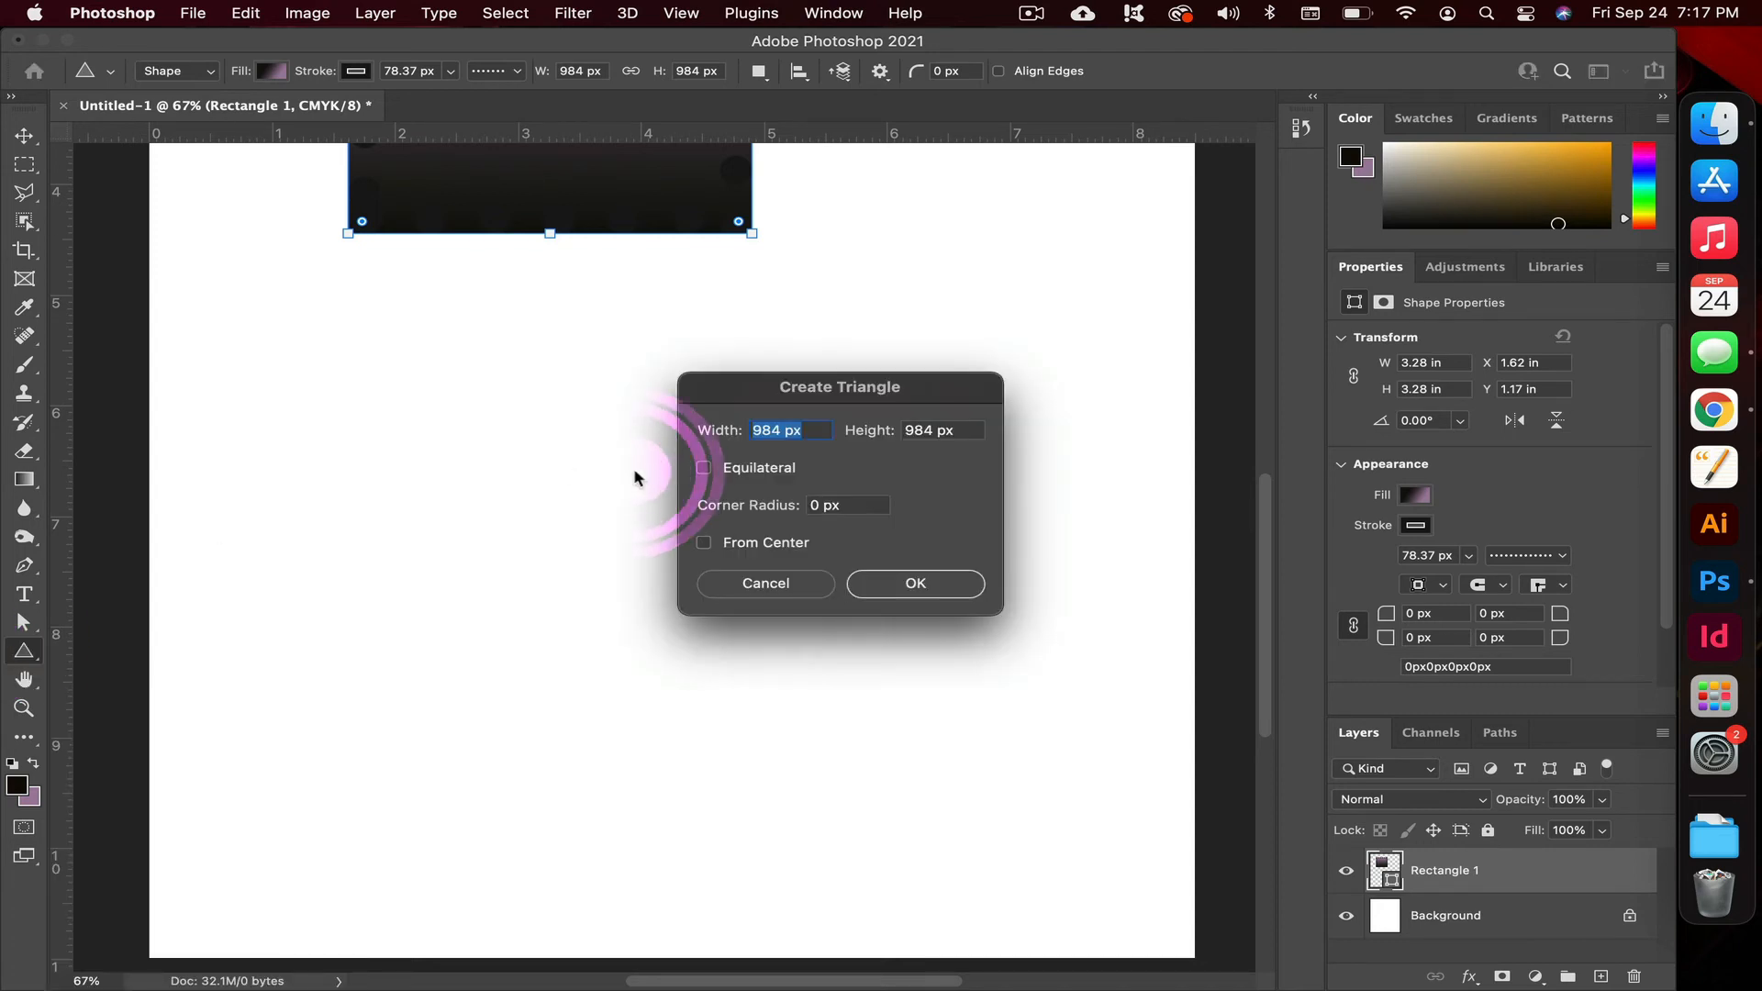
{"action": "left_click_drag", "start_coordinate": [945, 390], "coordinate": [883, 399]}
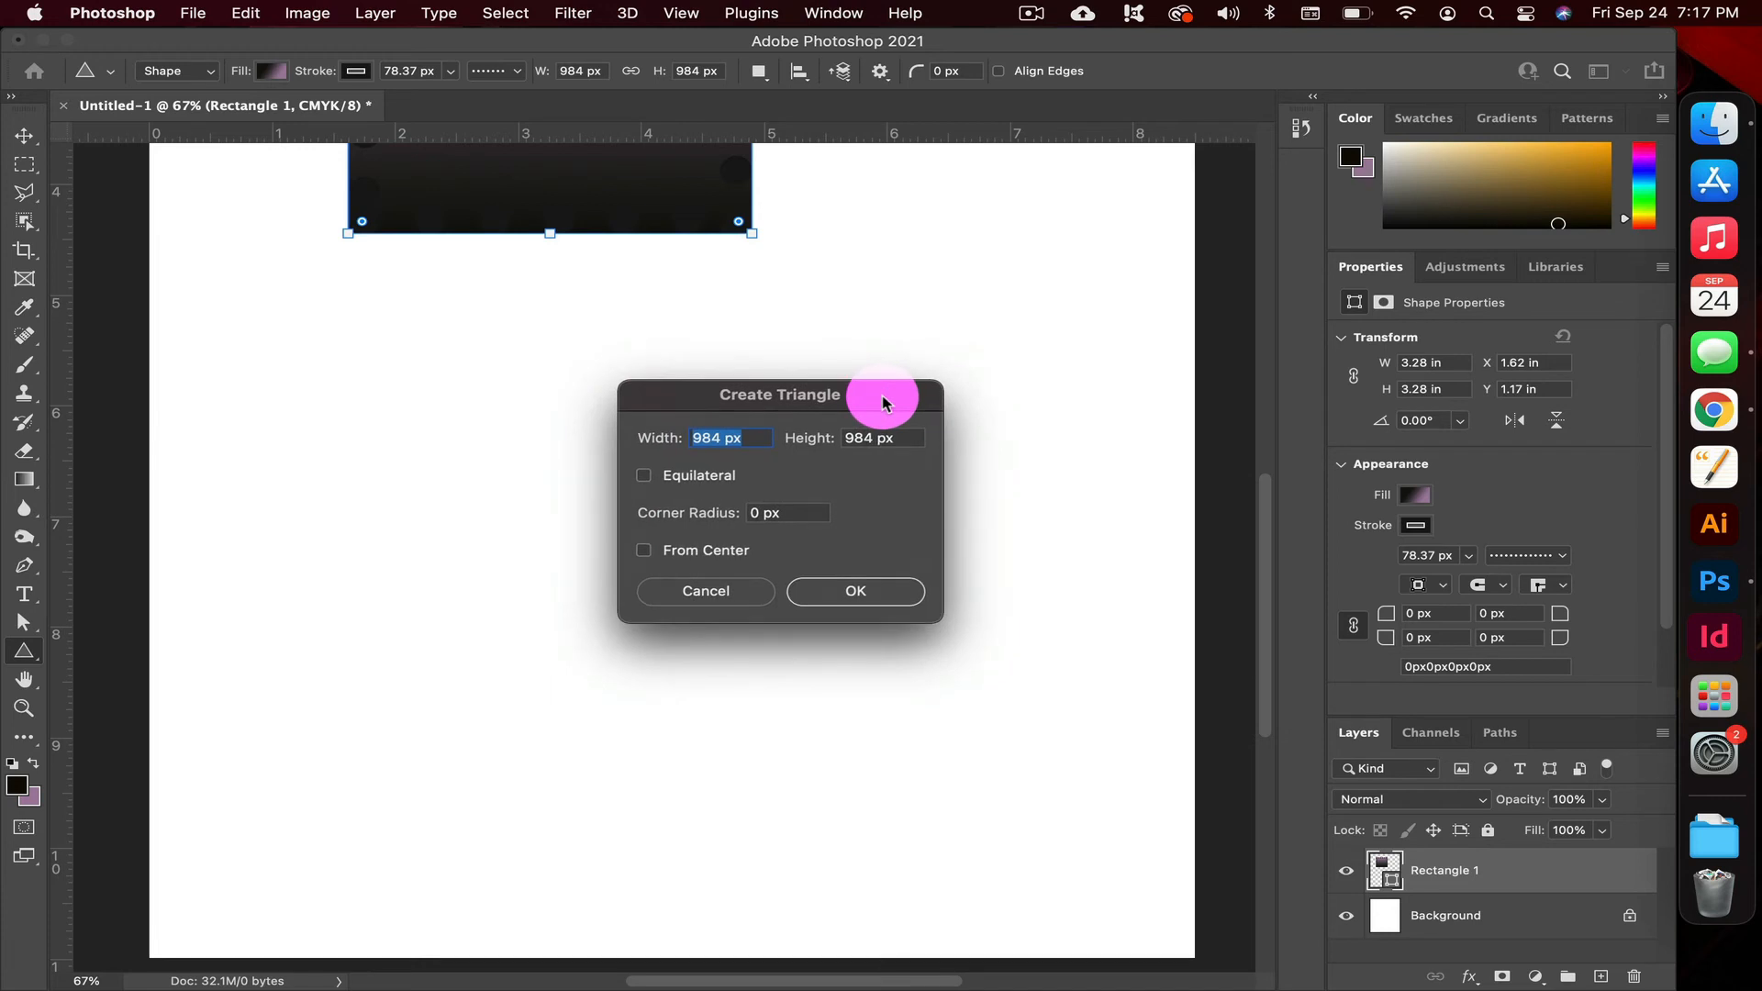
{"action": "left_click_drag", "start_coordinate": [883, 401], "coordinate": [884, 399]}
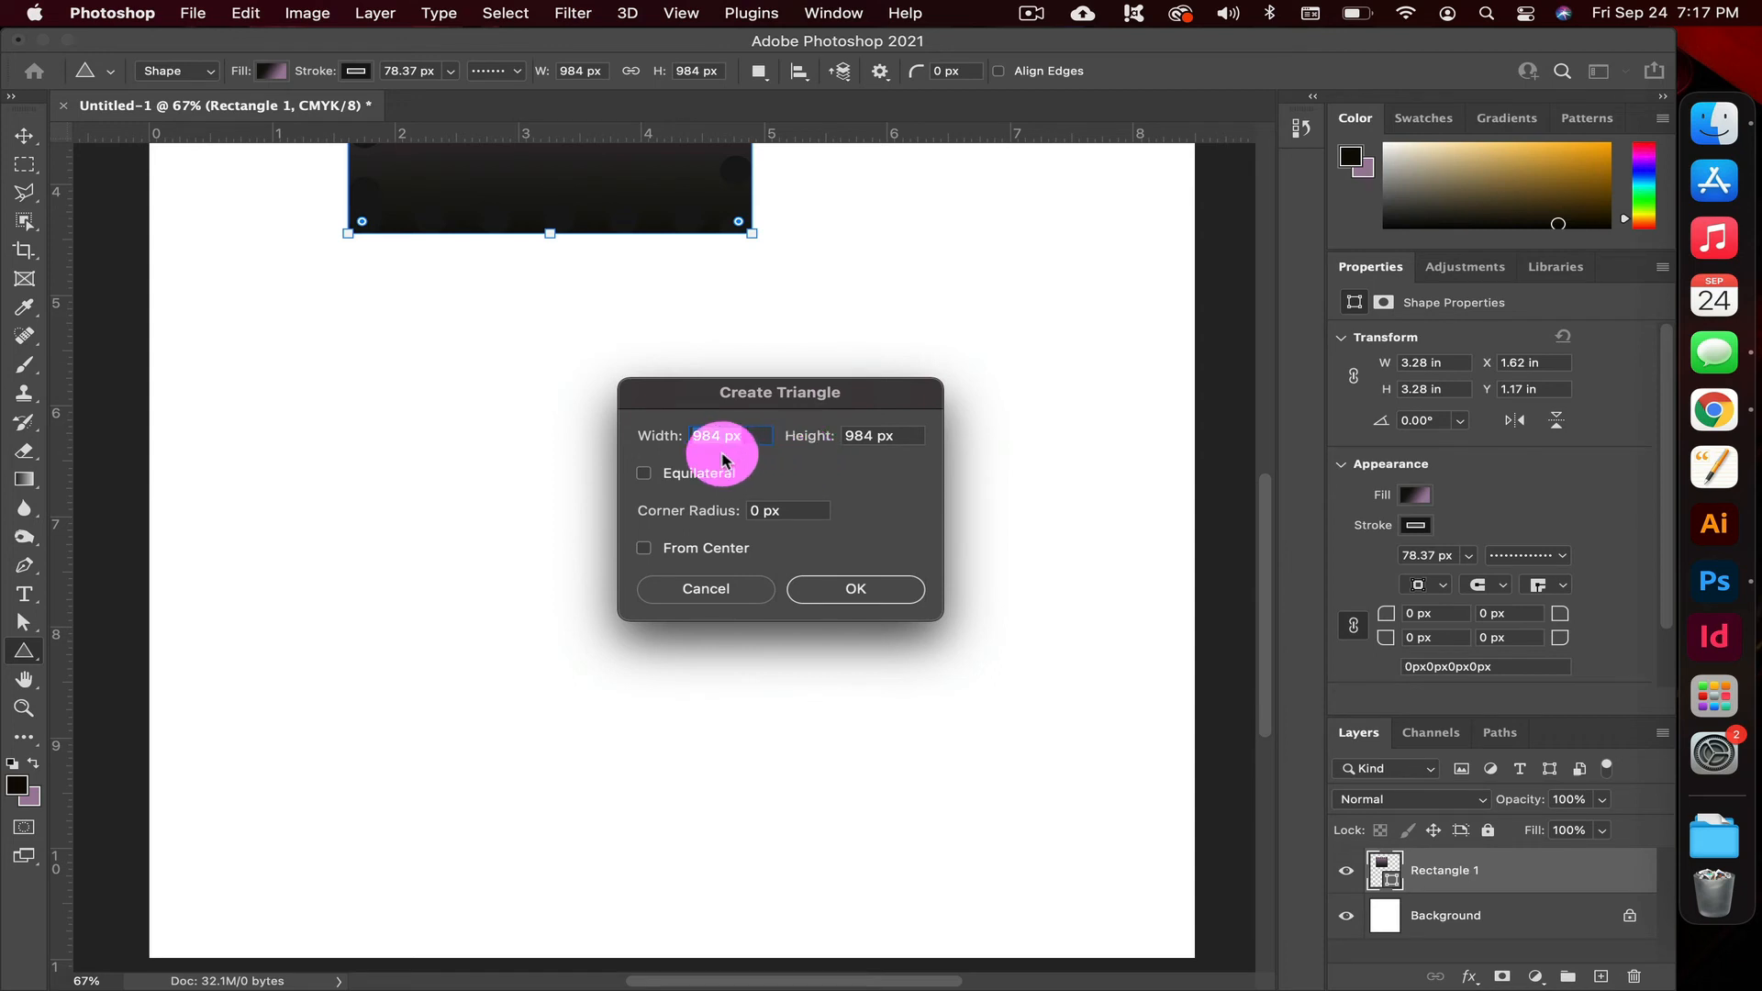
{"action": "type", "text": "100"}
{"action": "left_click", "coordinate": [845, 441]}
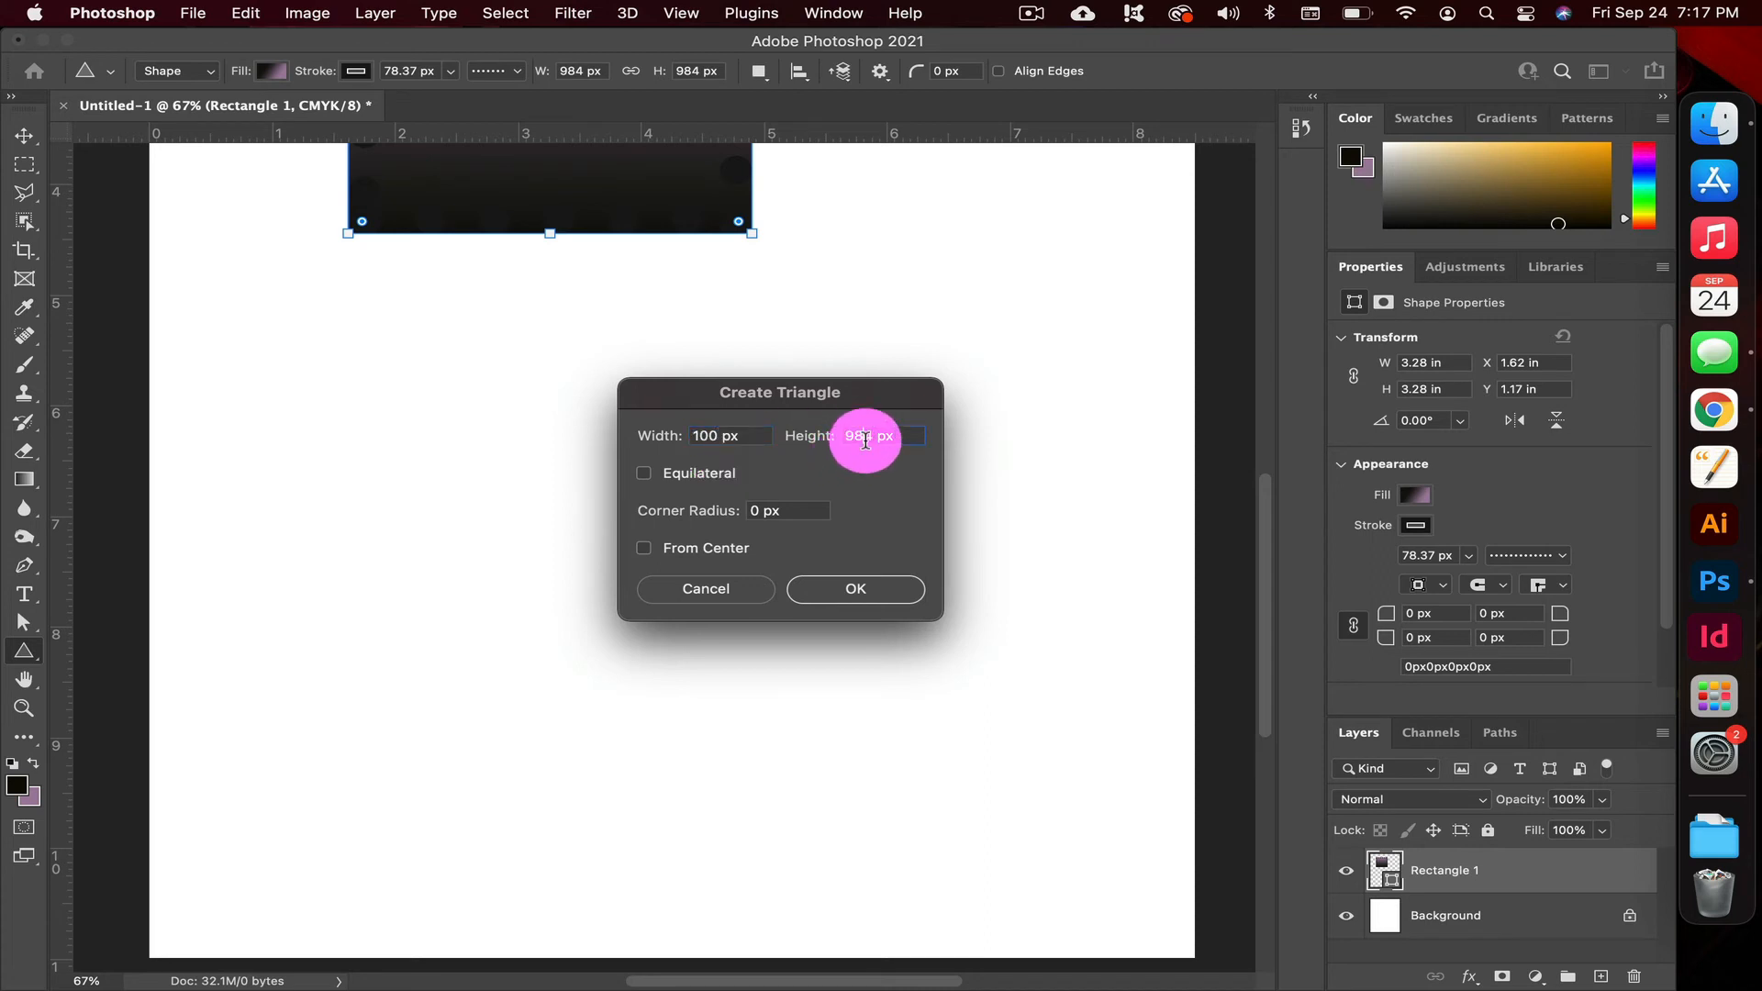
{"action": "type", "text": "100"}
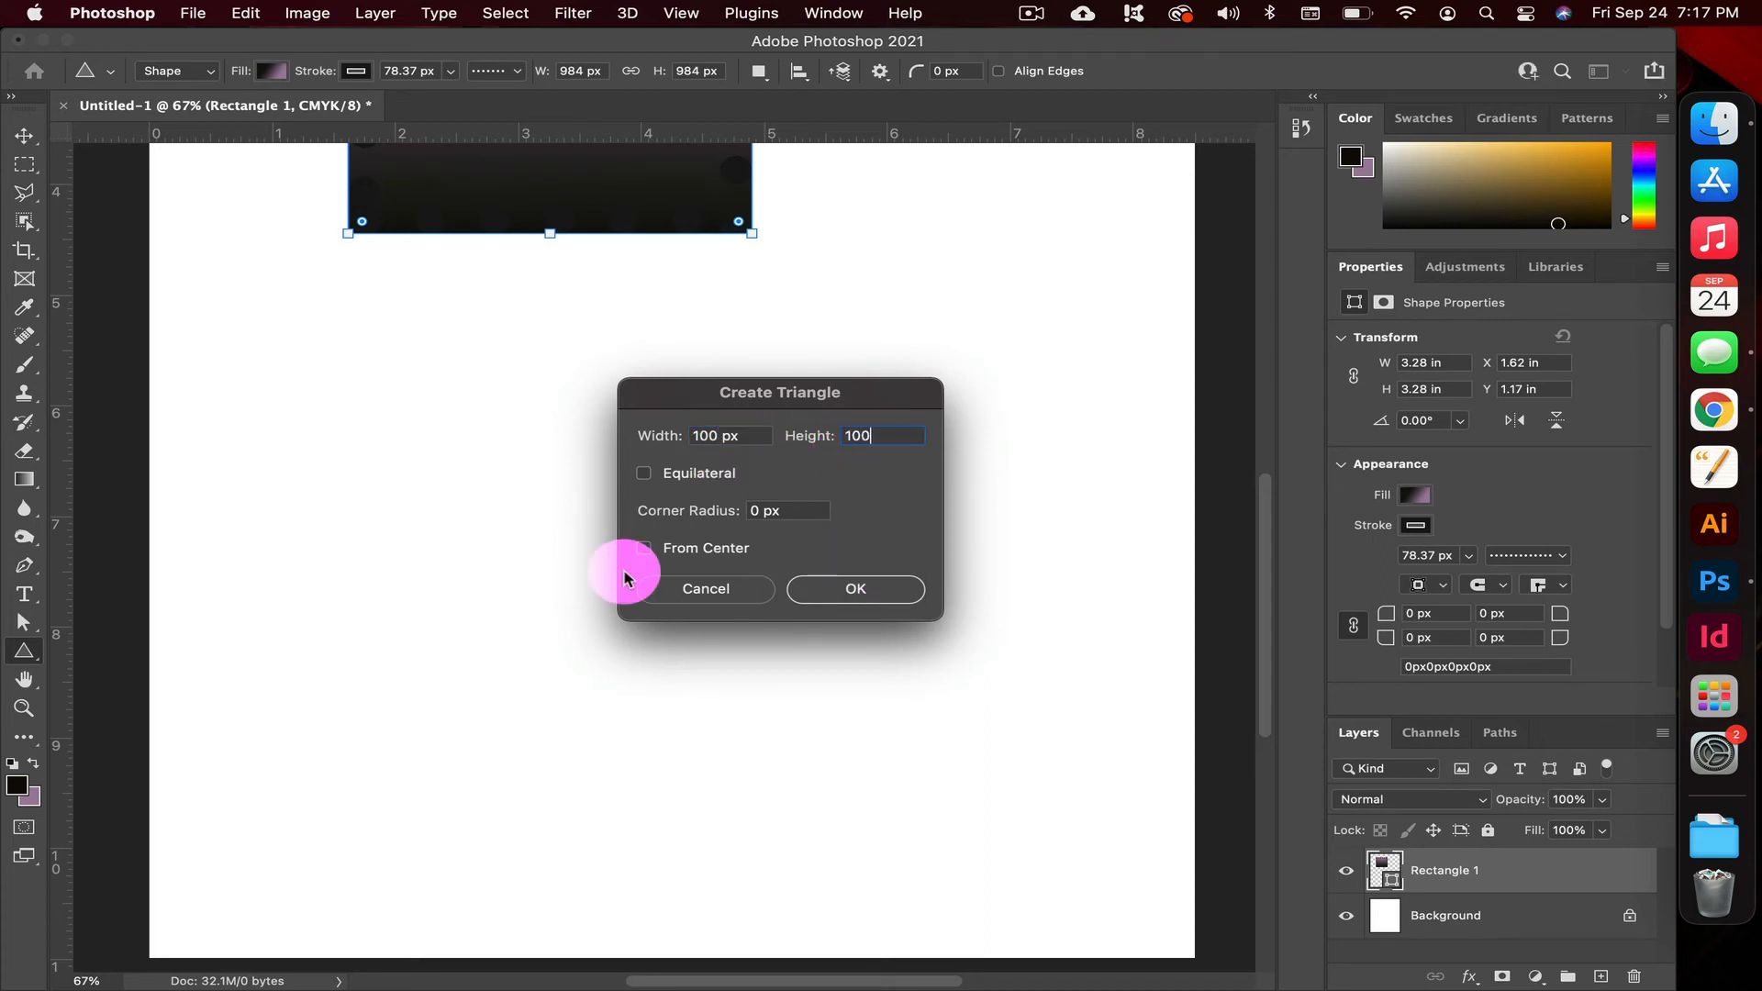
{"action": "left_click", "coordinate": [862, 595]}
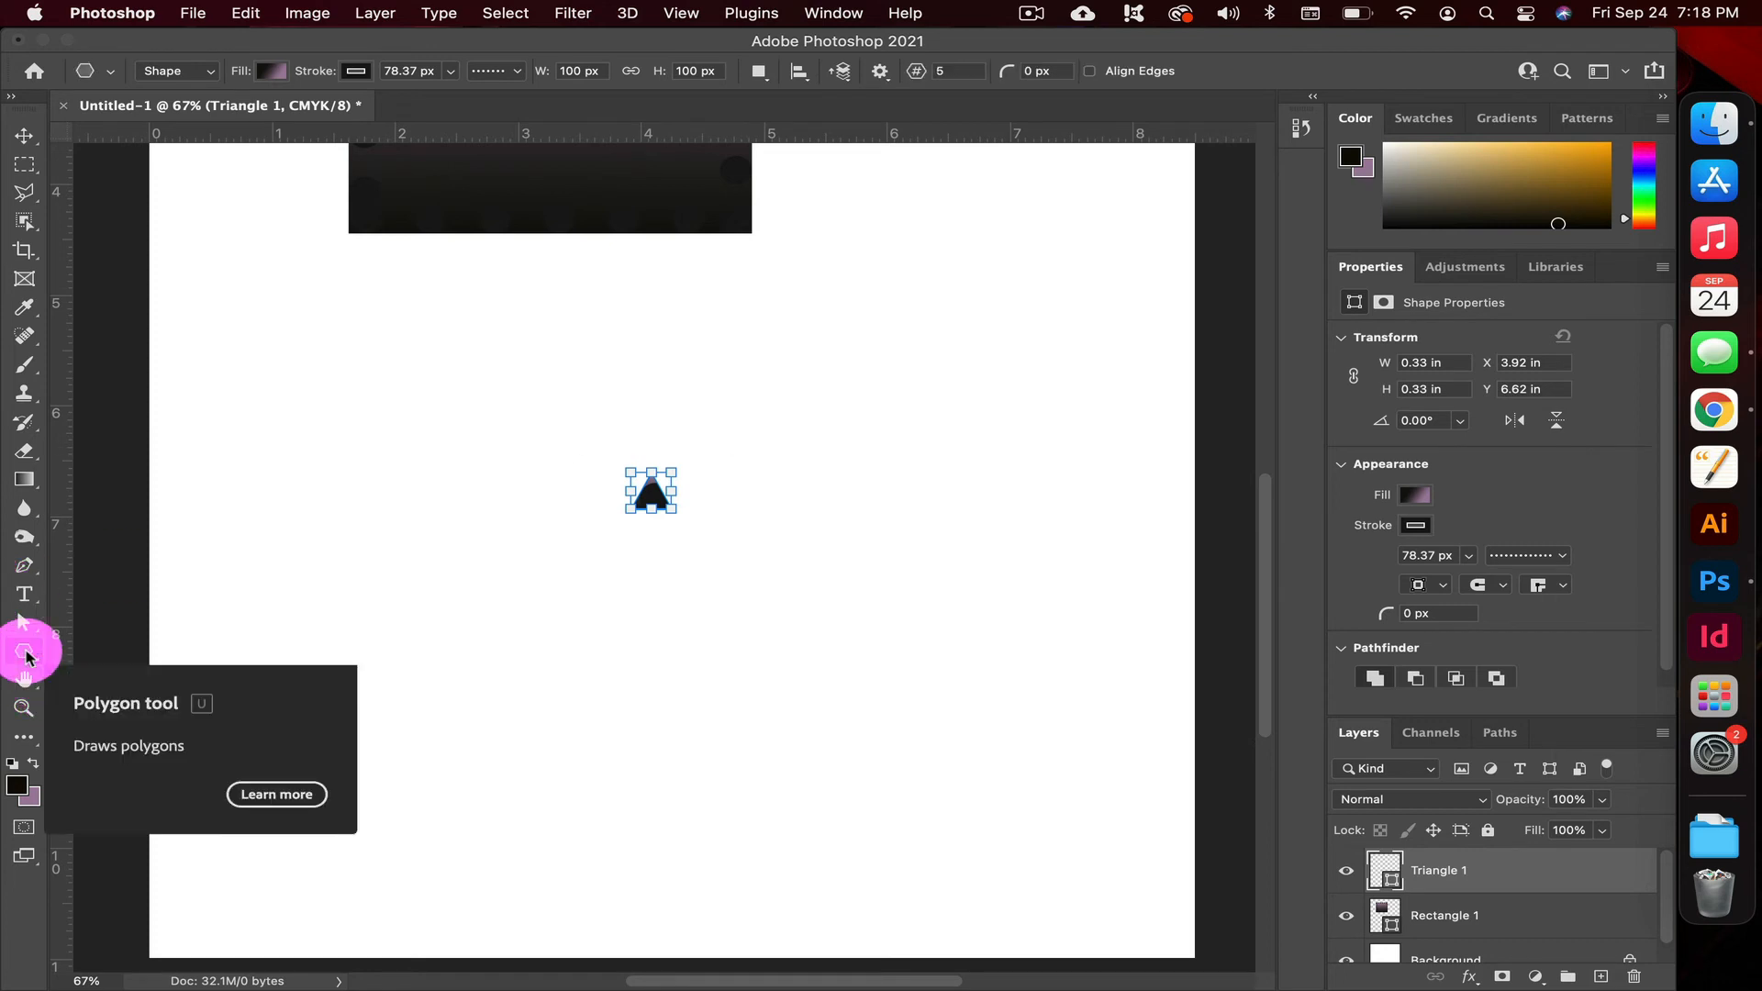
Create an eight-sided polygon, 100 px wide and high, just below the triangle and deselect it
{"action": "left_click", "coordinate": [645, 608]}
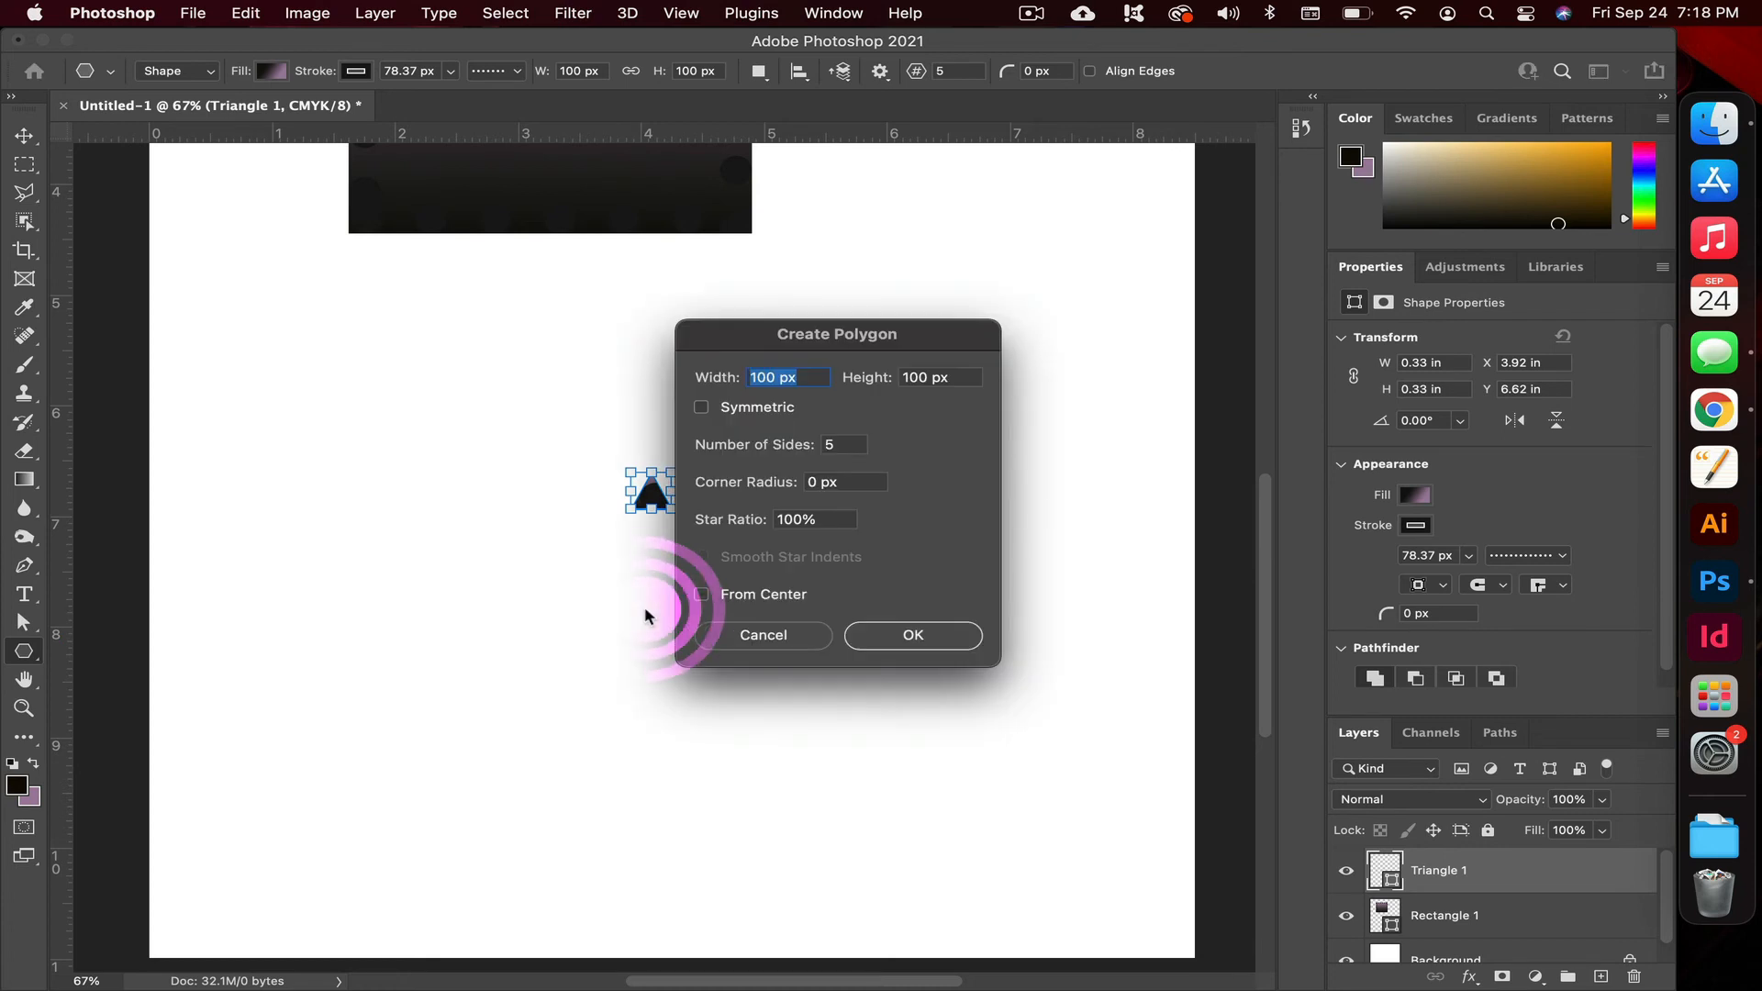
{"action": "left_click", "coordinate": [855, 446]}
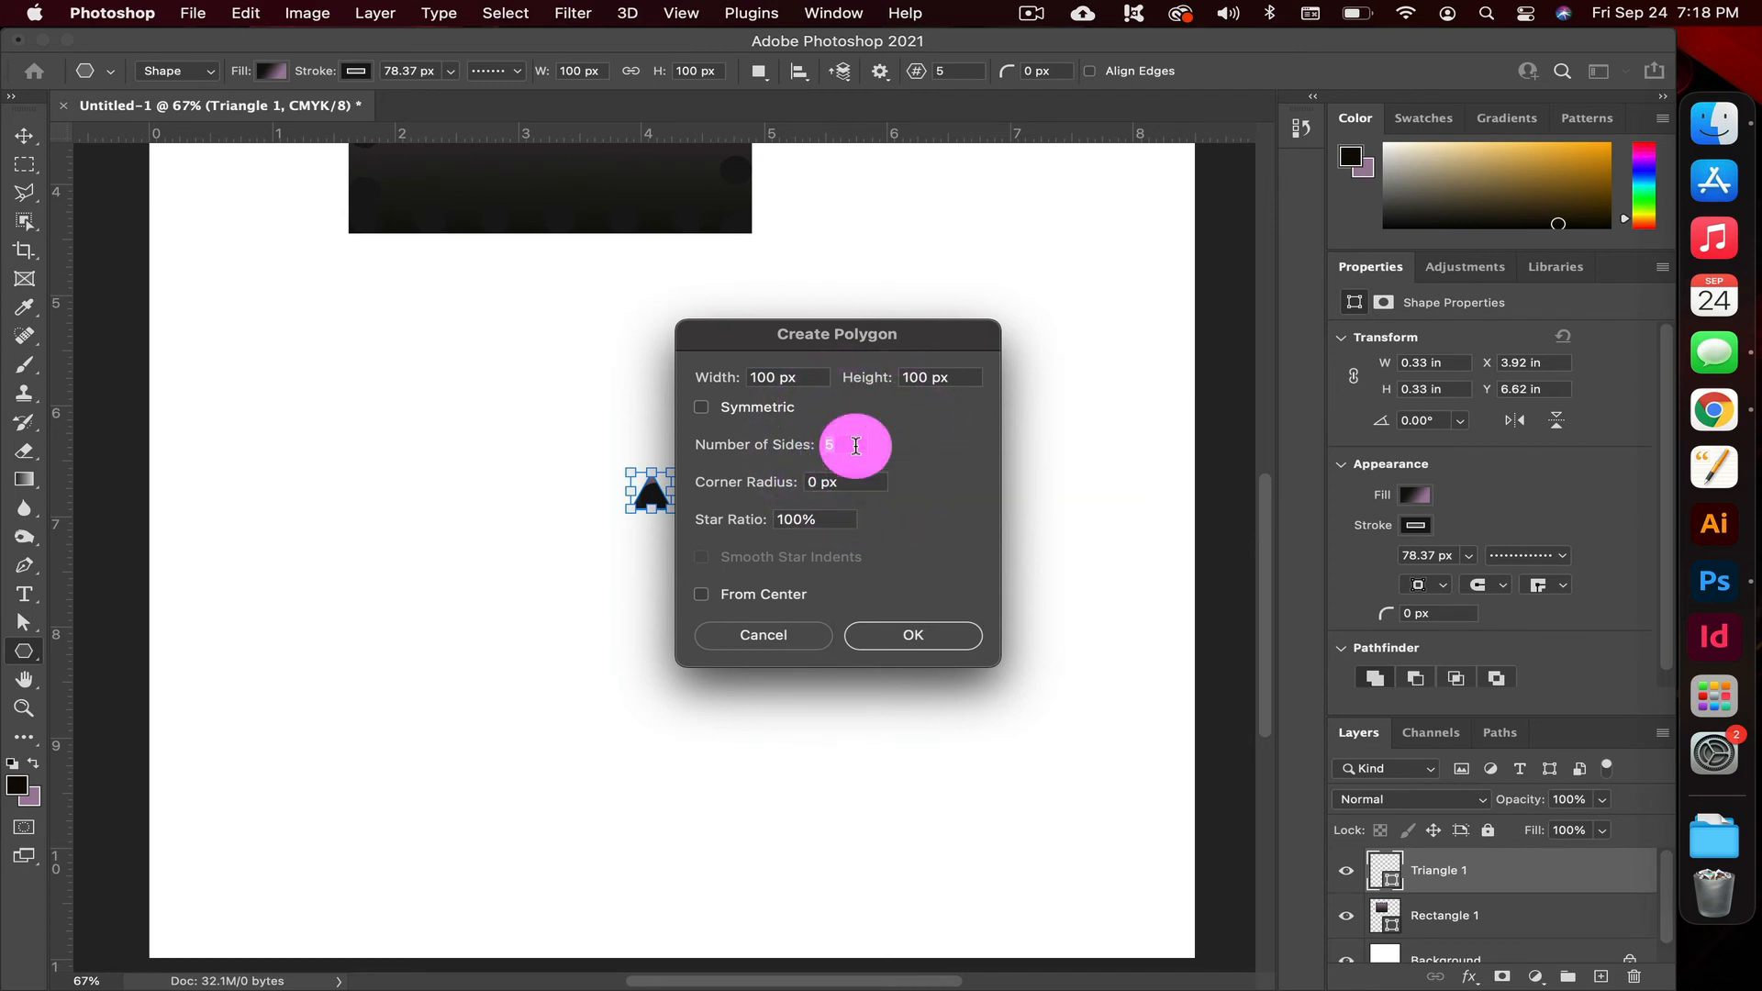
{"action": "type", "text": "8"}
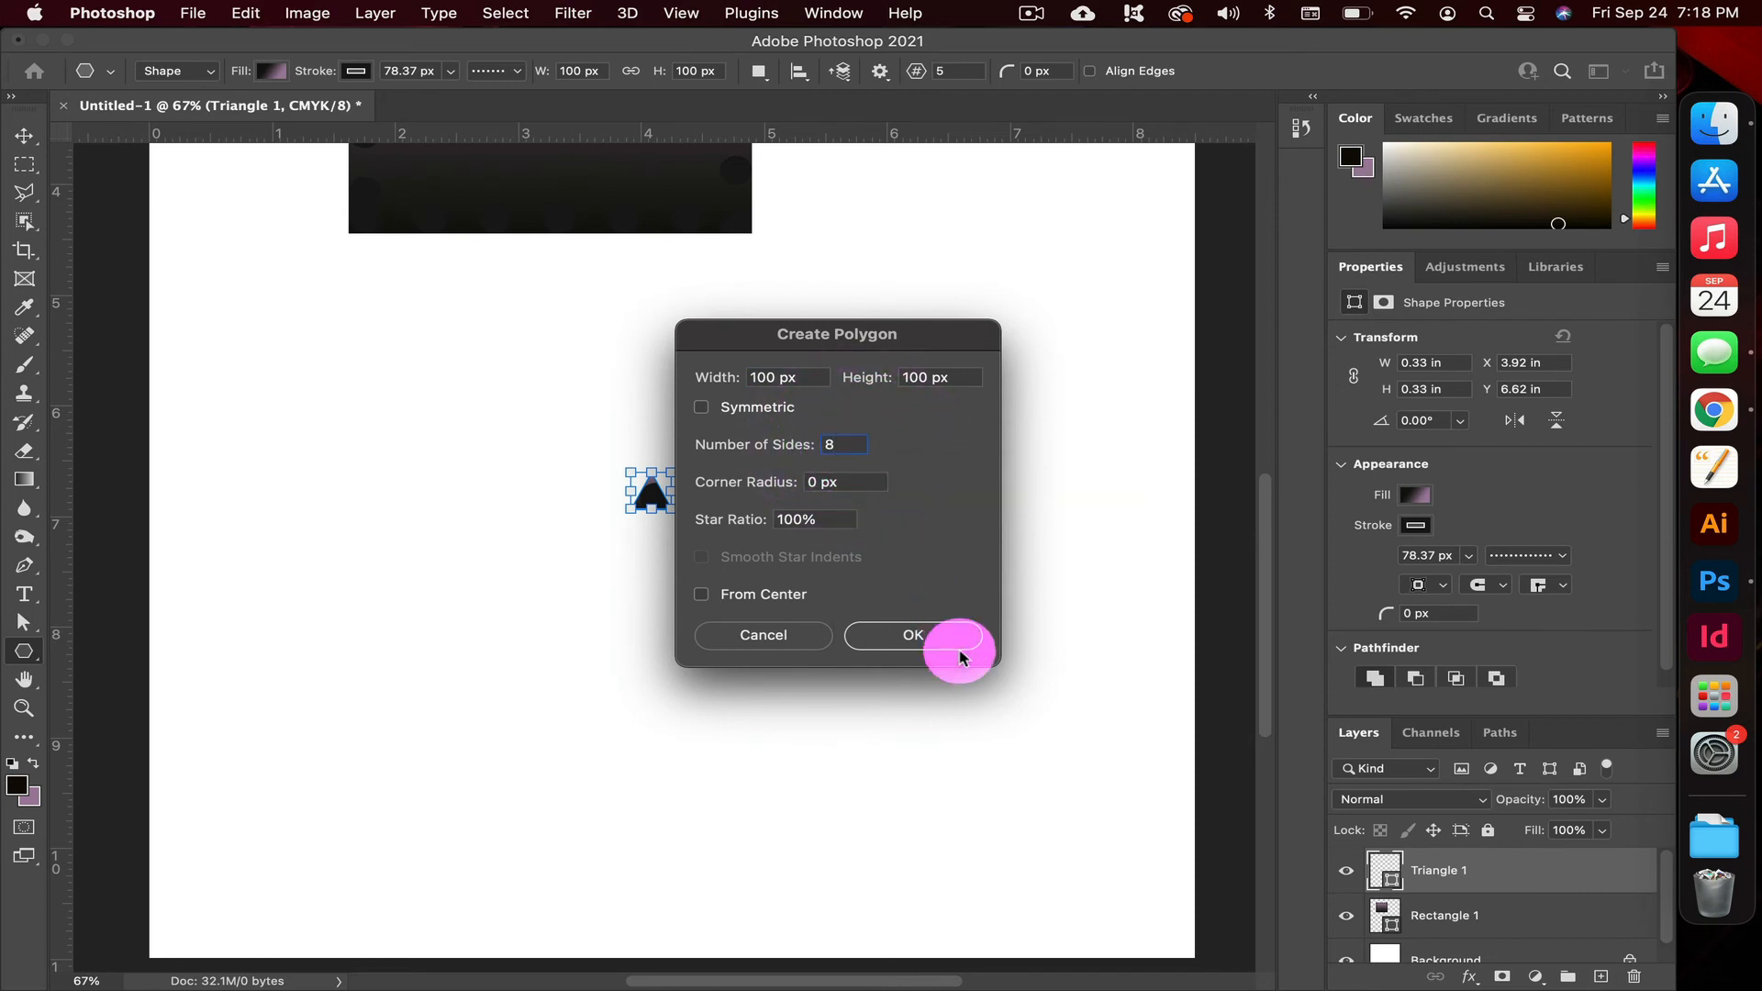
{"action": "left_click", "coordinate": [937, 631]}
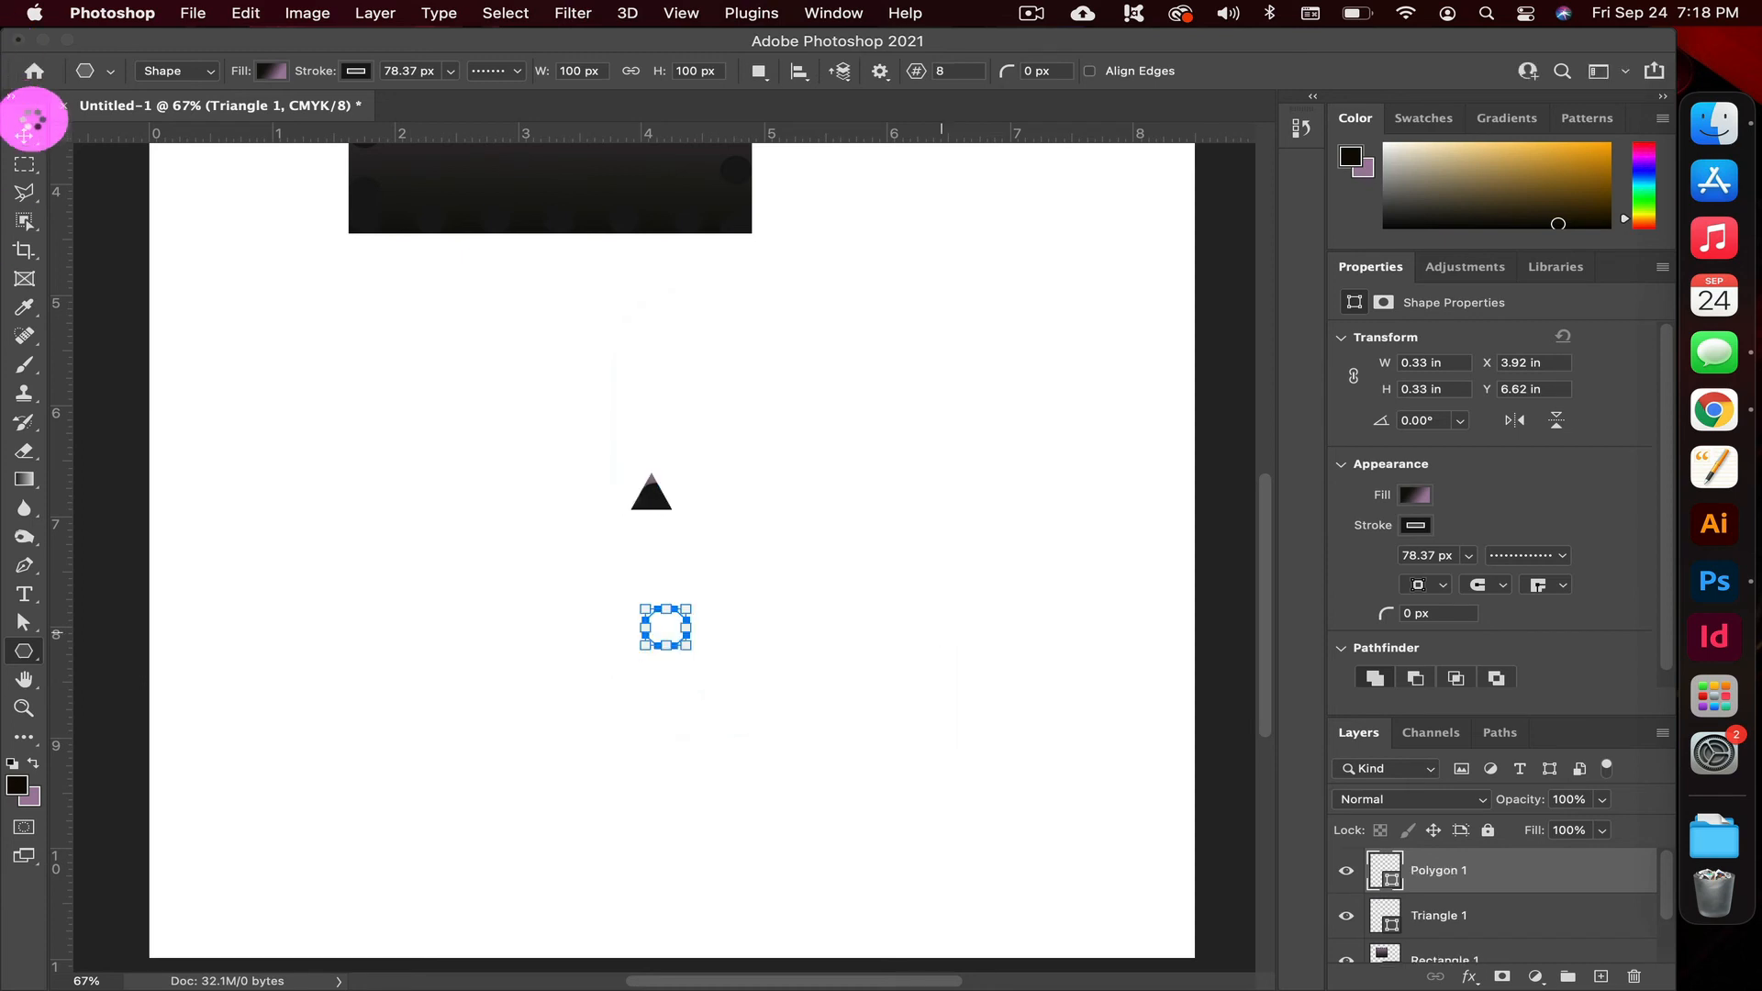
{"action": "left_click", "coordinate": [23, 135]}
{"action": "left_click", "coordinate": [817, 688]}
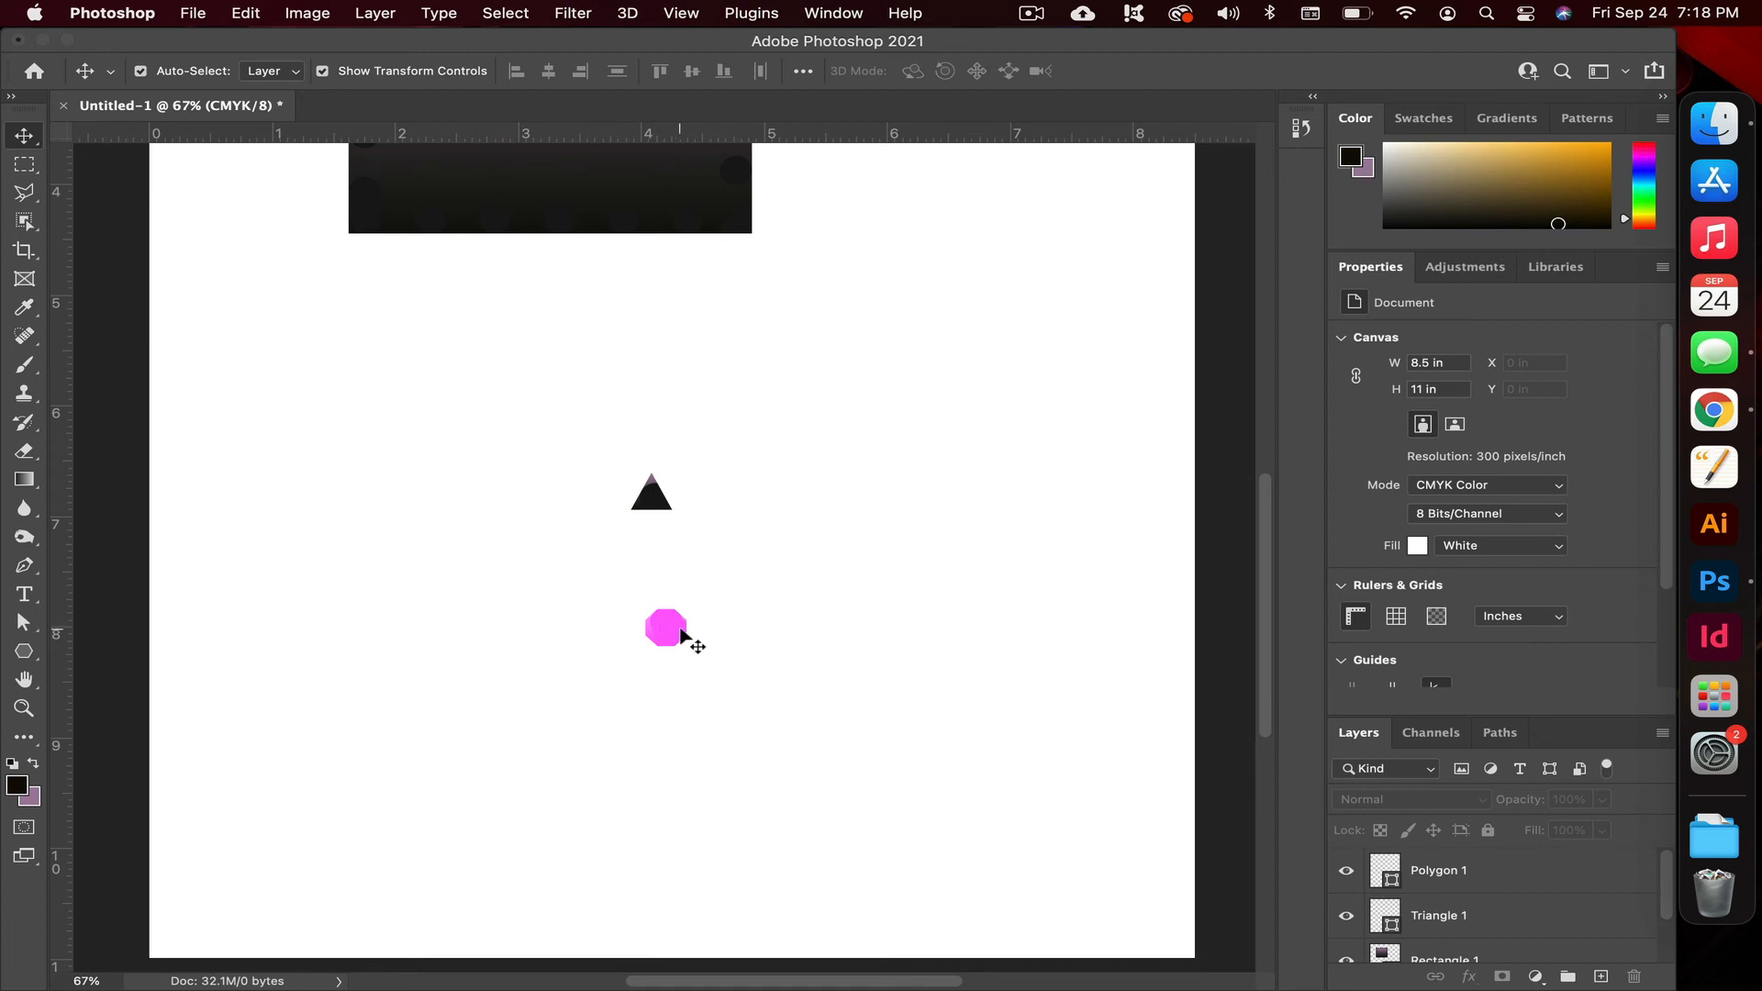
Draw a vertical line about 4.19 in long with the Line tool, left of the triangle and octagon
{"action": "left_click", "coordinate": [23, 653]}
{"action": "left_click_drag", "start_coordinate": [22, 661], "coordinate": [107, 732]}
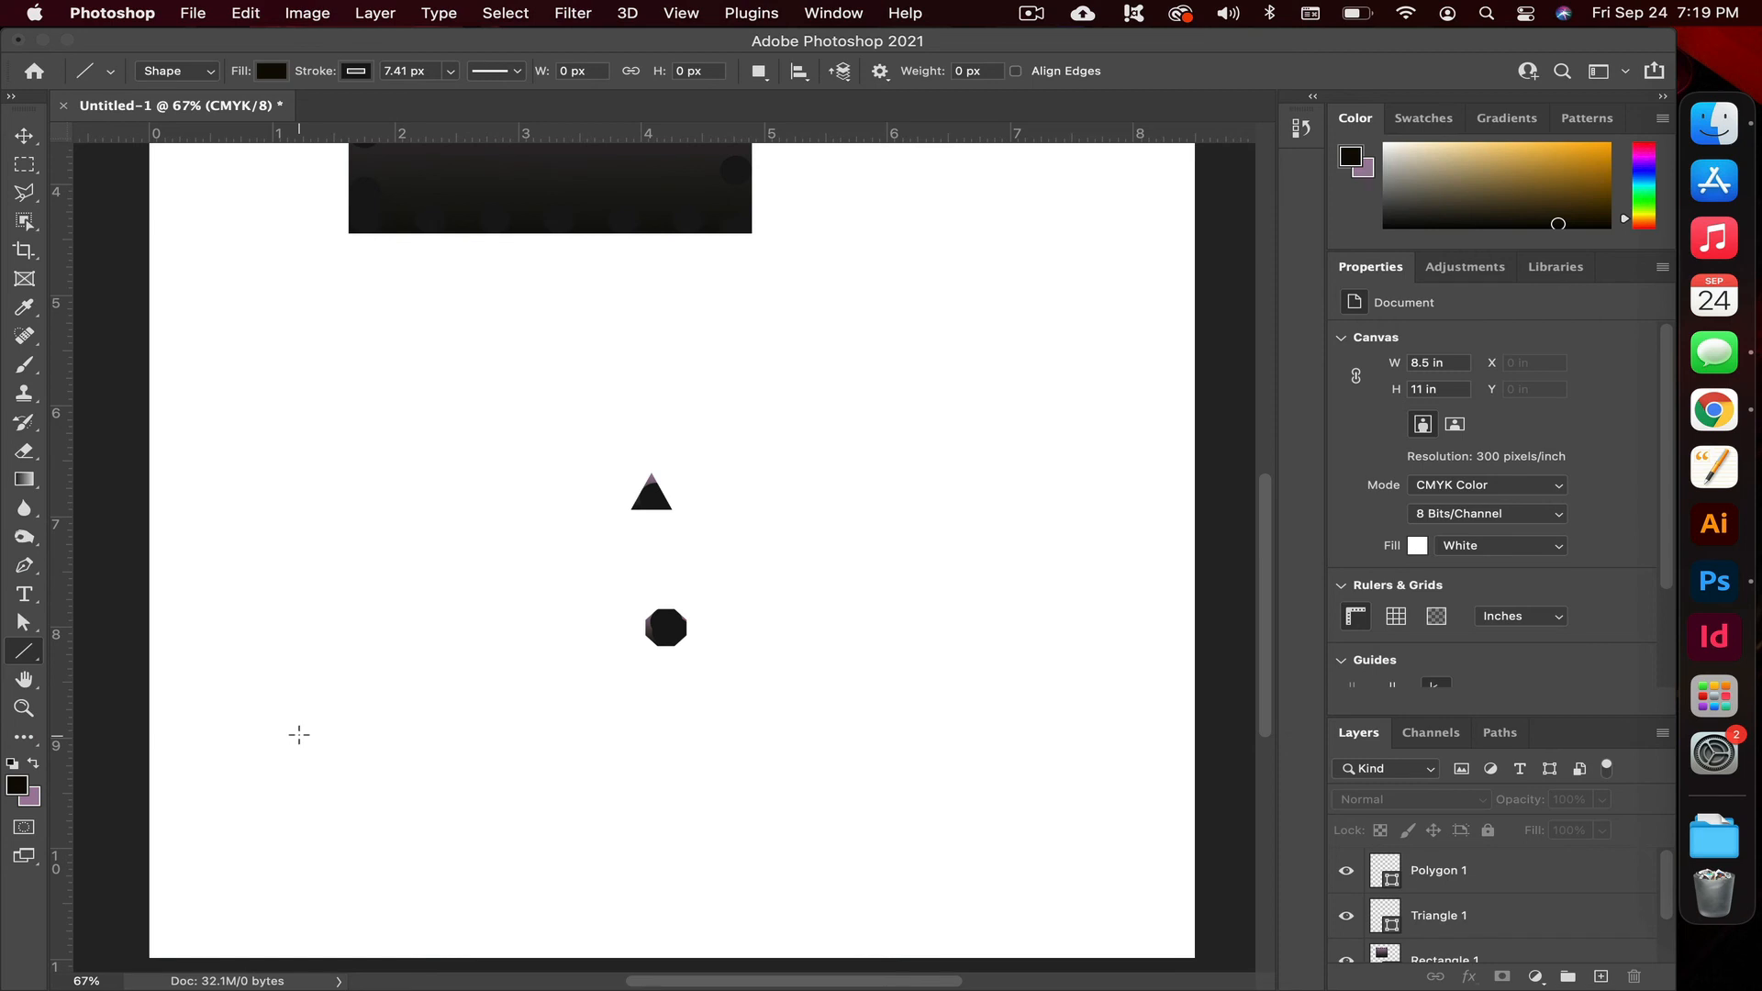
{"action": "left_click_drag", "start_coordinate": [299, 734], "coordinate": [472, 271]}
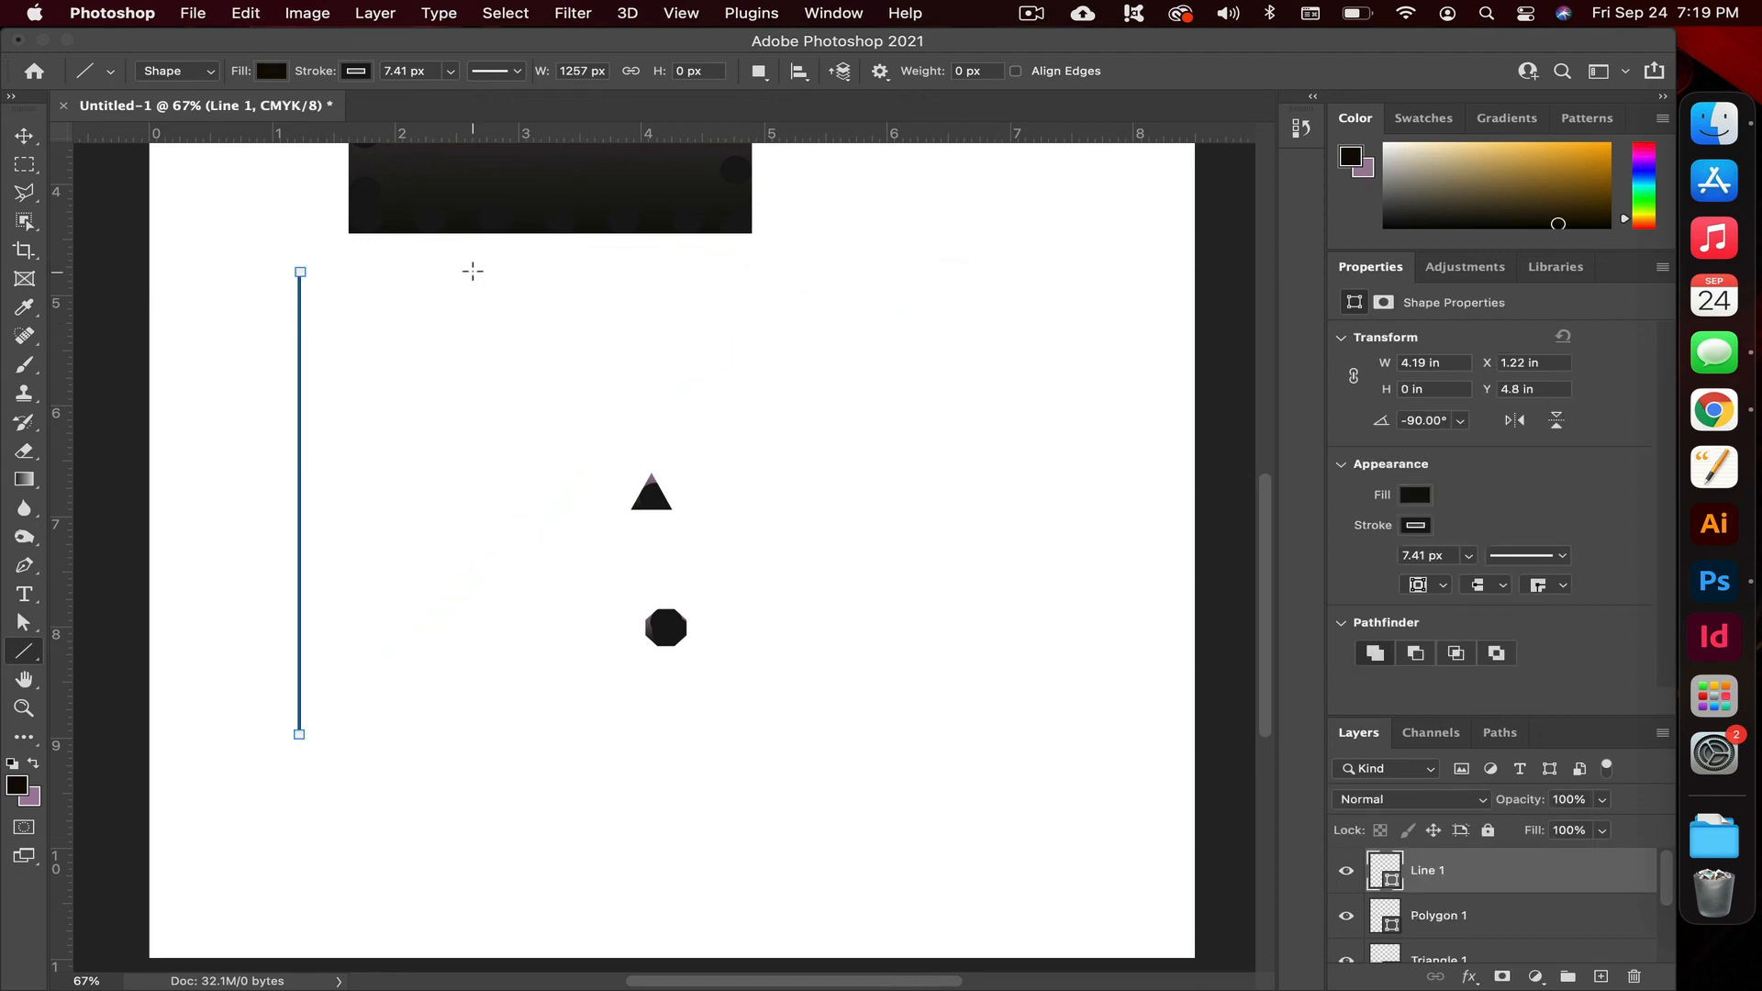
Remove the vertical line's fill and thicken its stroke to about 53.4 px
{"action": "scroll", "coordinate": [487, 358], "scroll_direction": "up", "scroll_amount": 3}
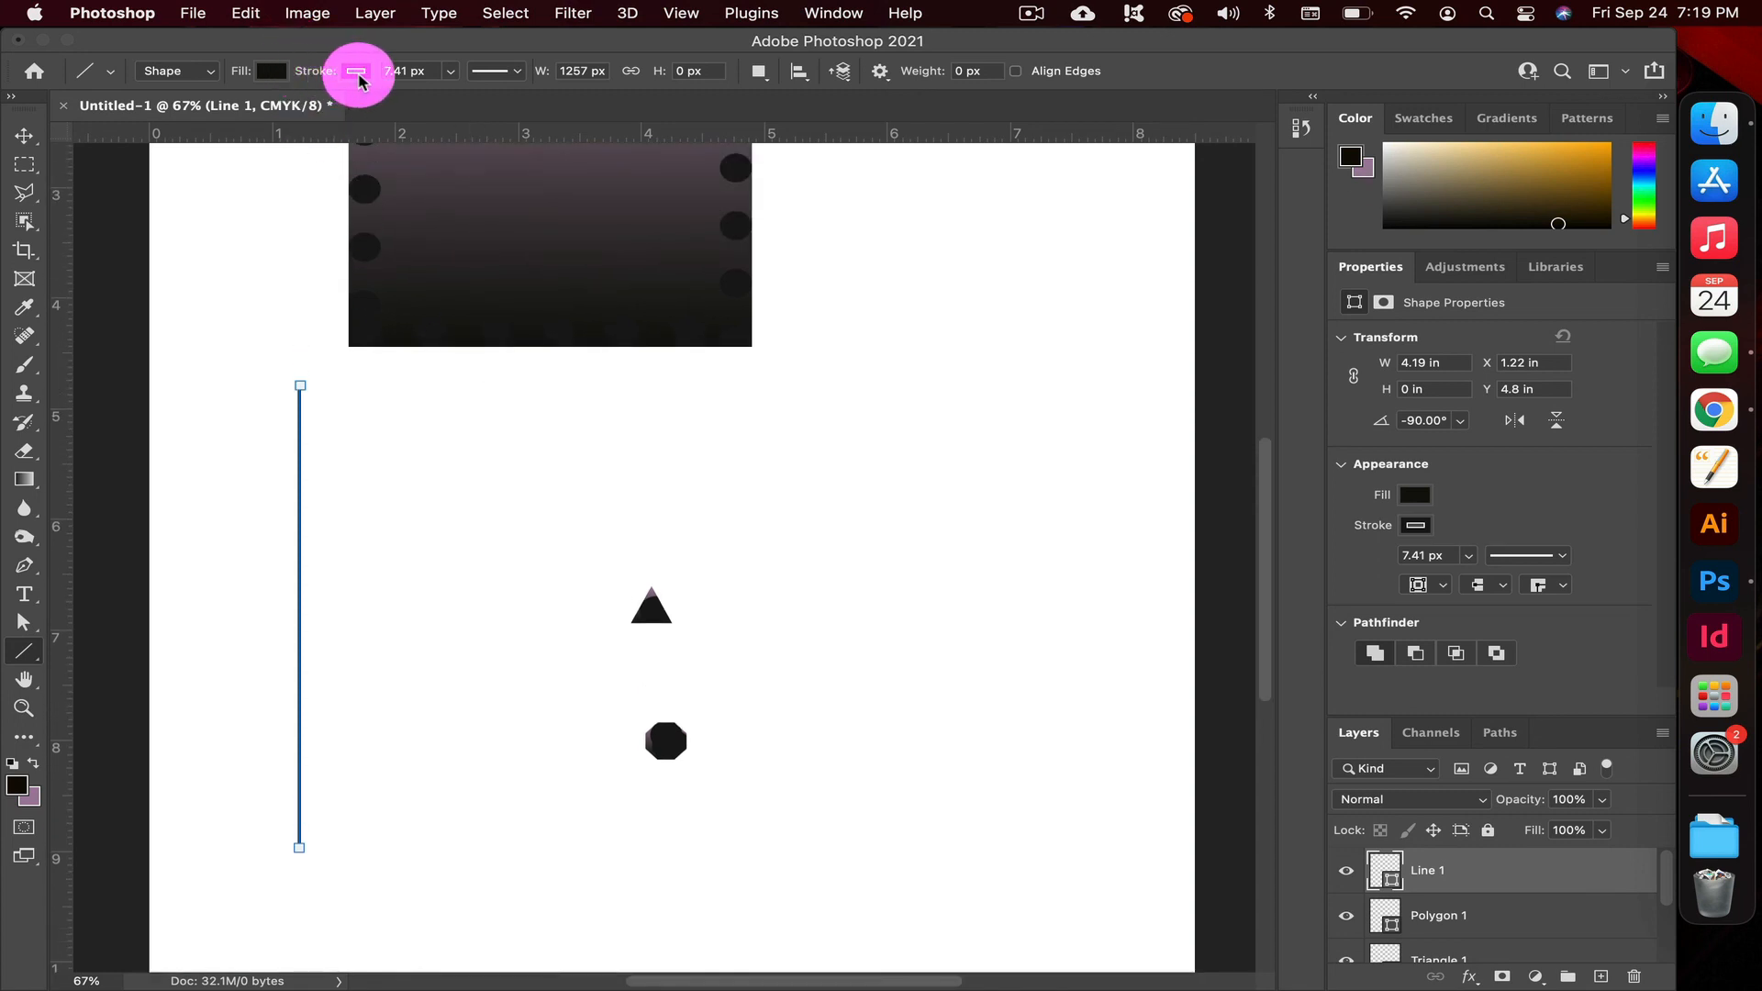
{"action": "left_click", "coordinate": [264, 71]}
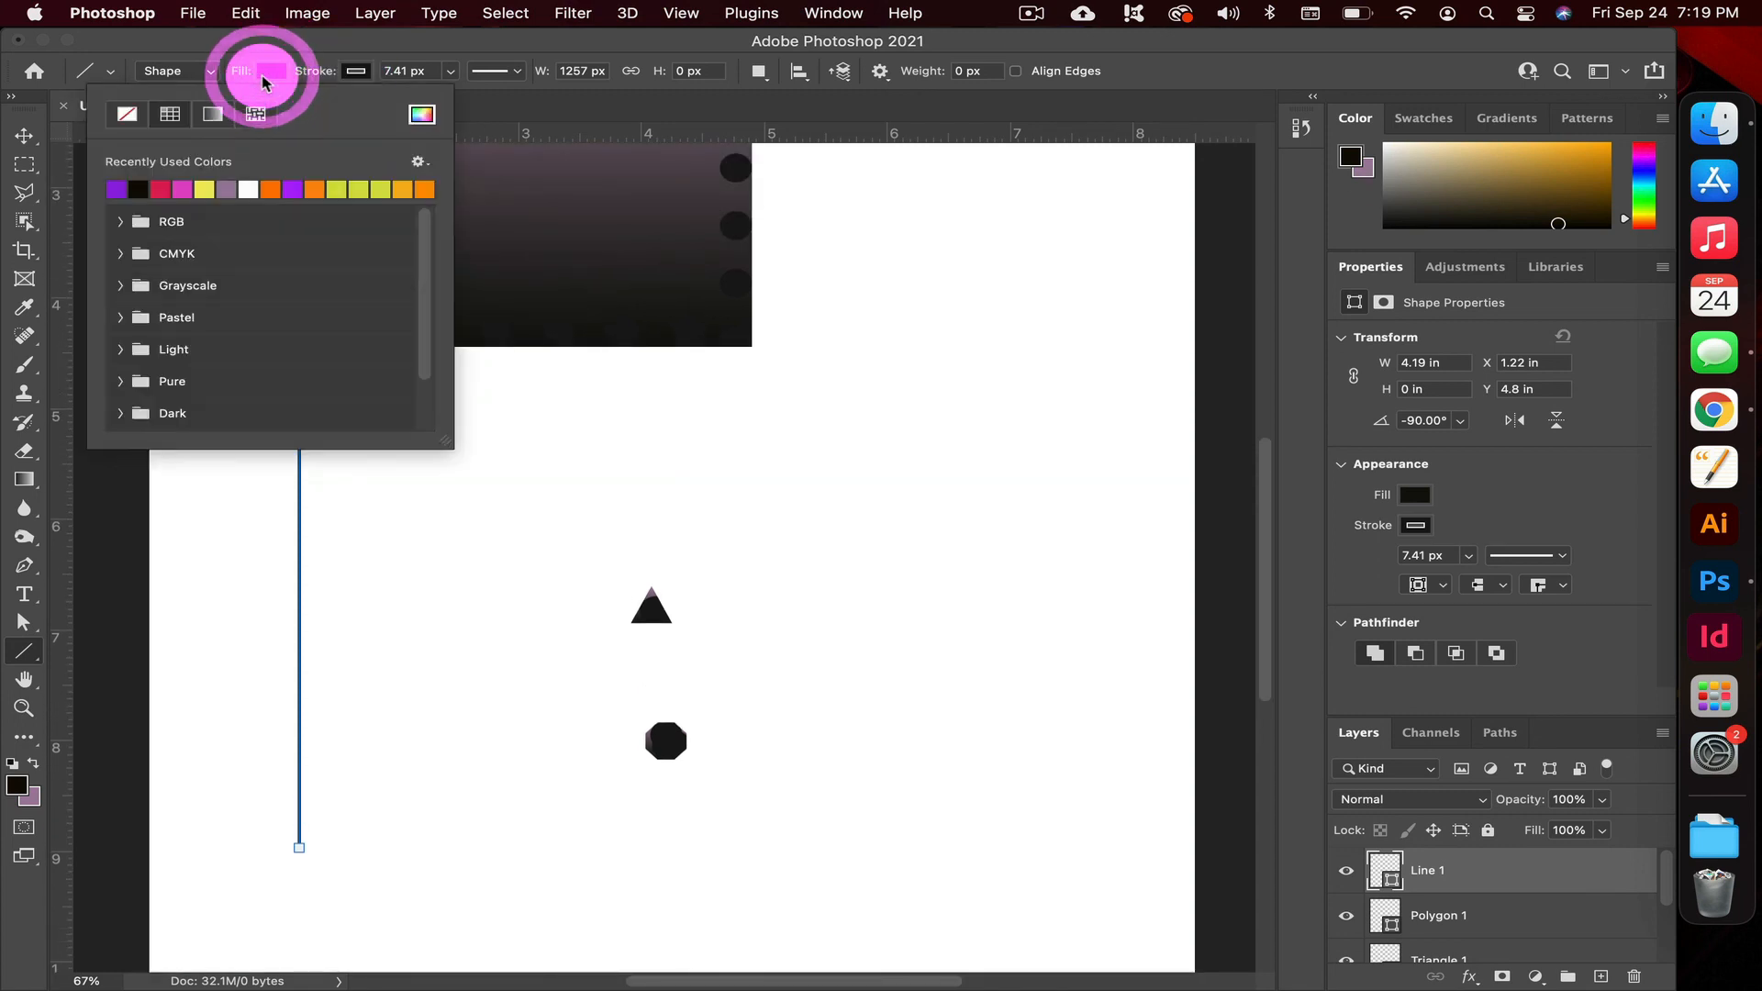
{"action": "left_click", "coordinate": [144, 117]}
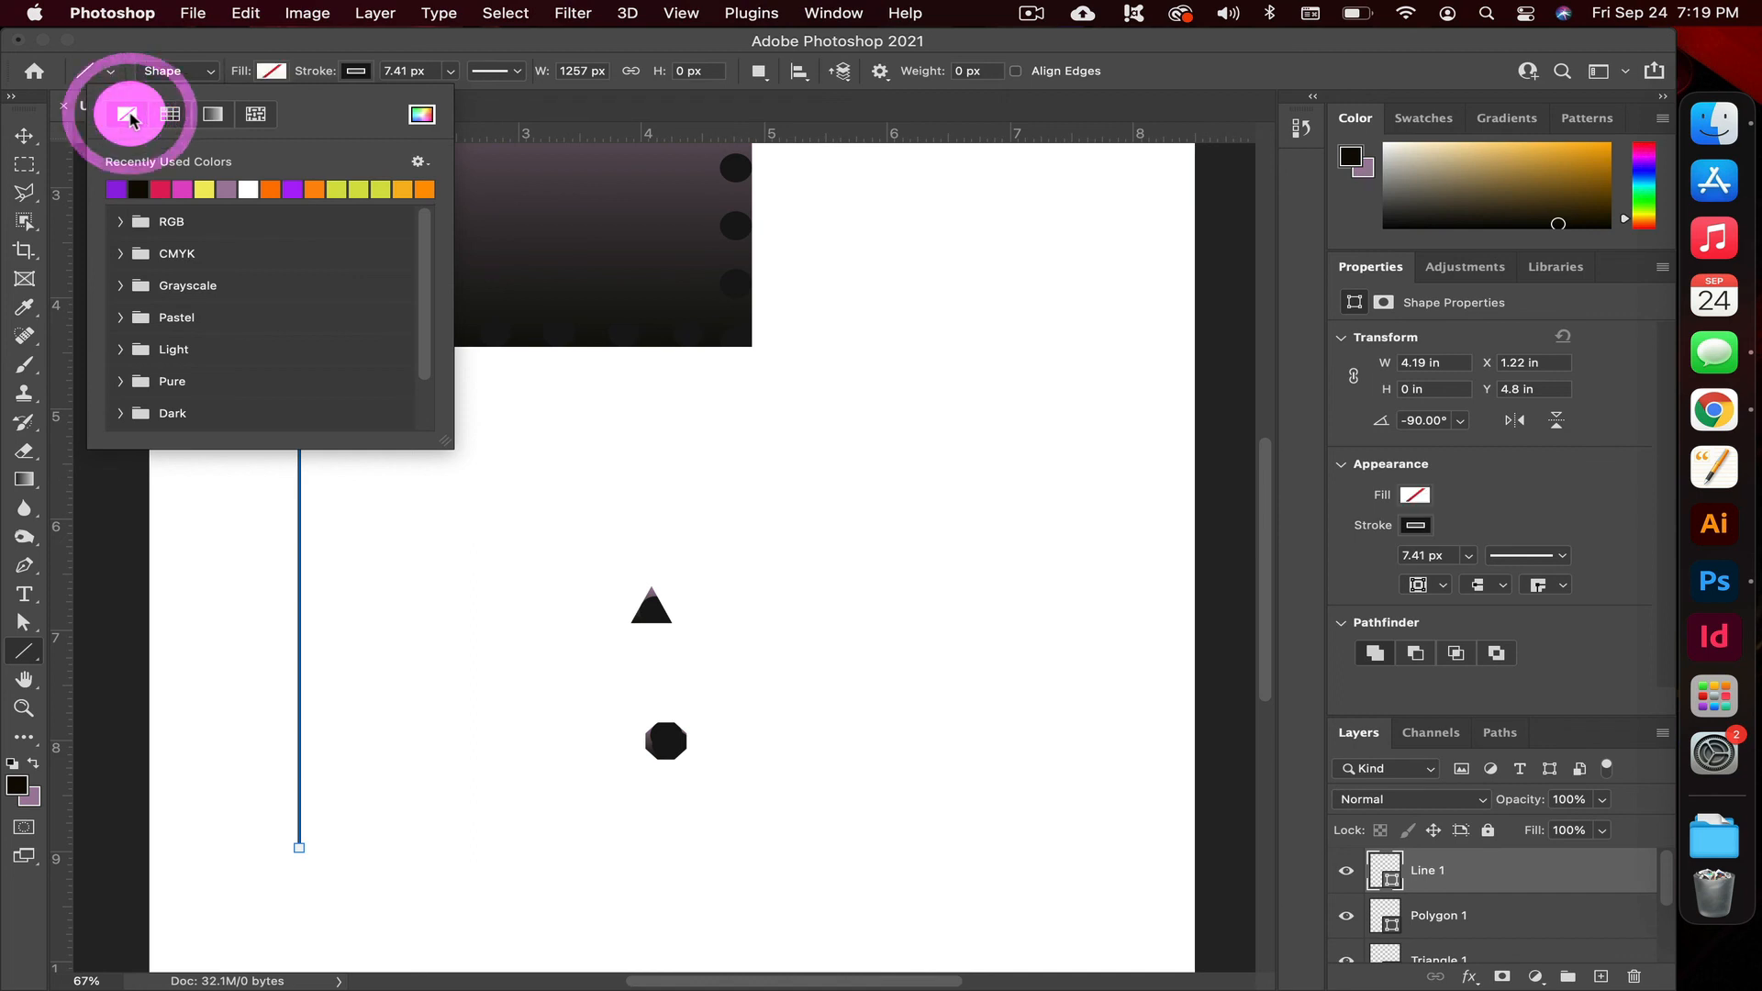
{"action": "left_click", "coordinate": [358, 70]}
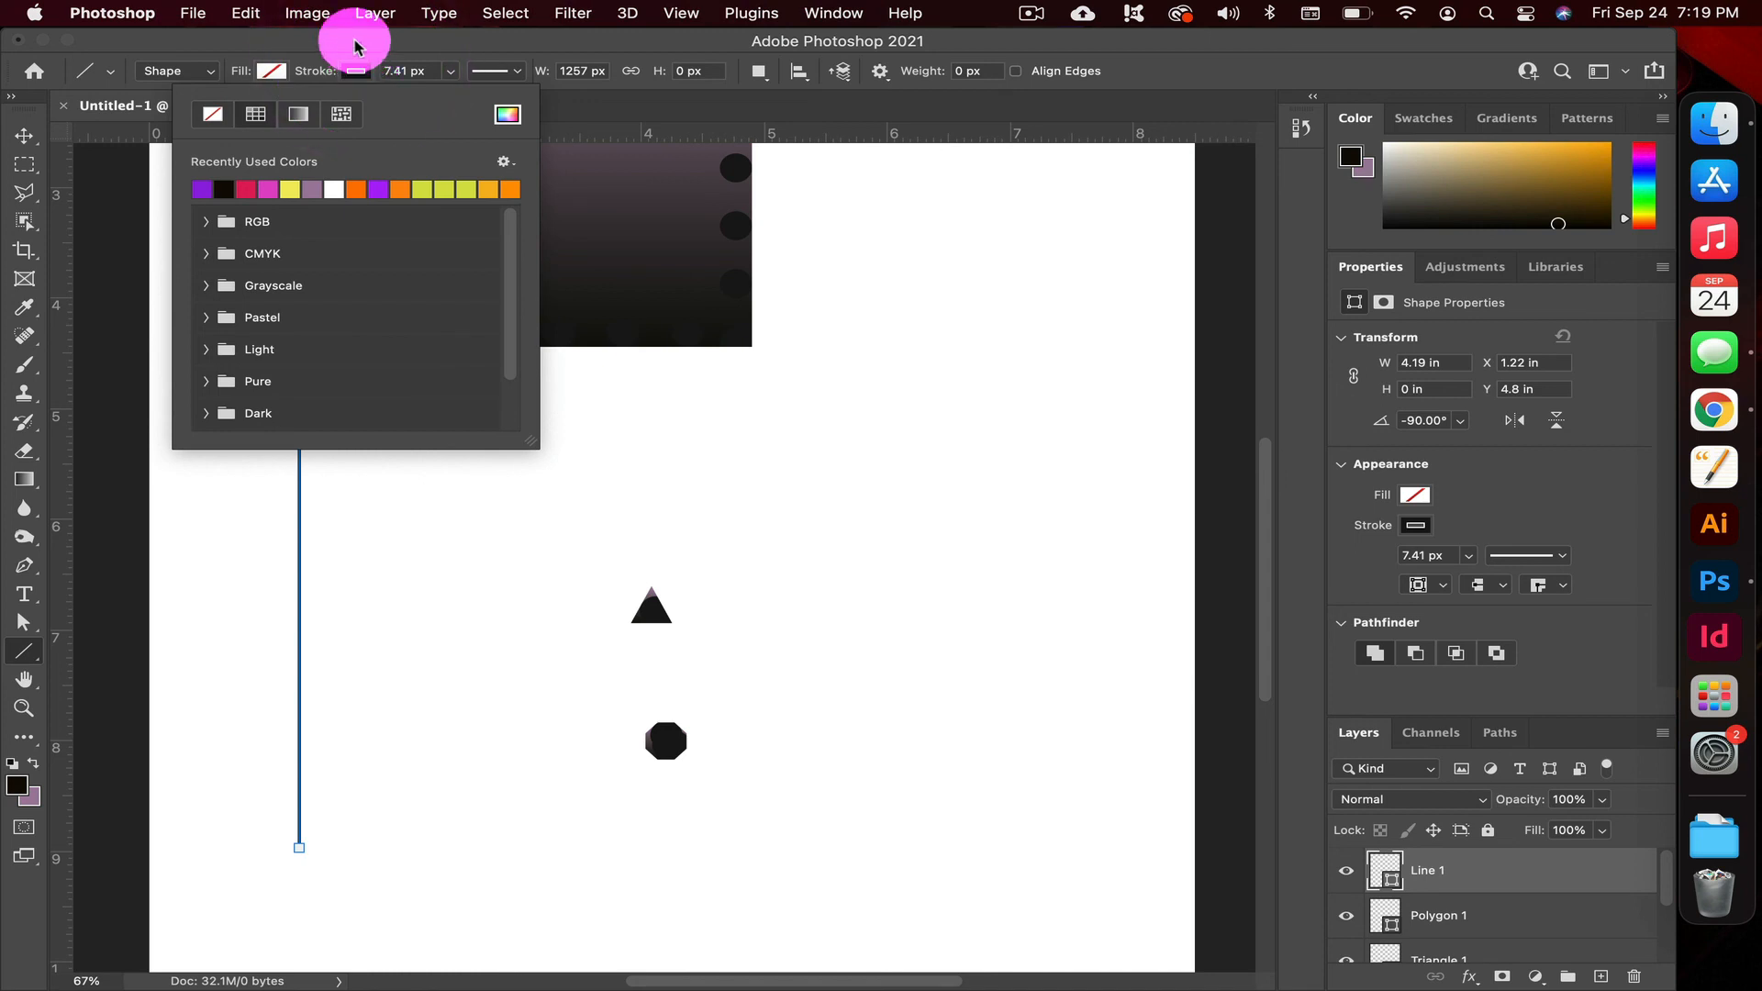
{"action": "left_click", "coordinate": [355, 46]}
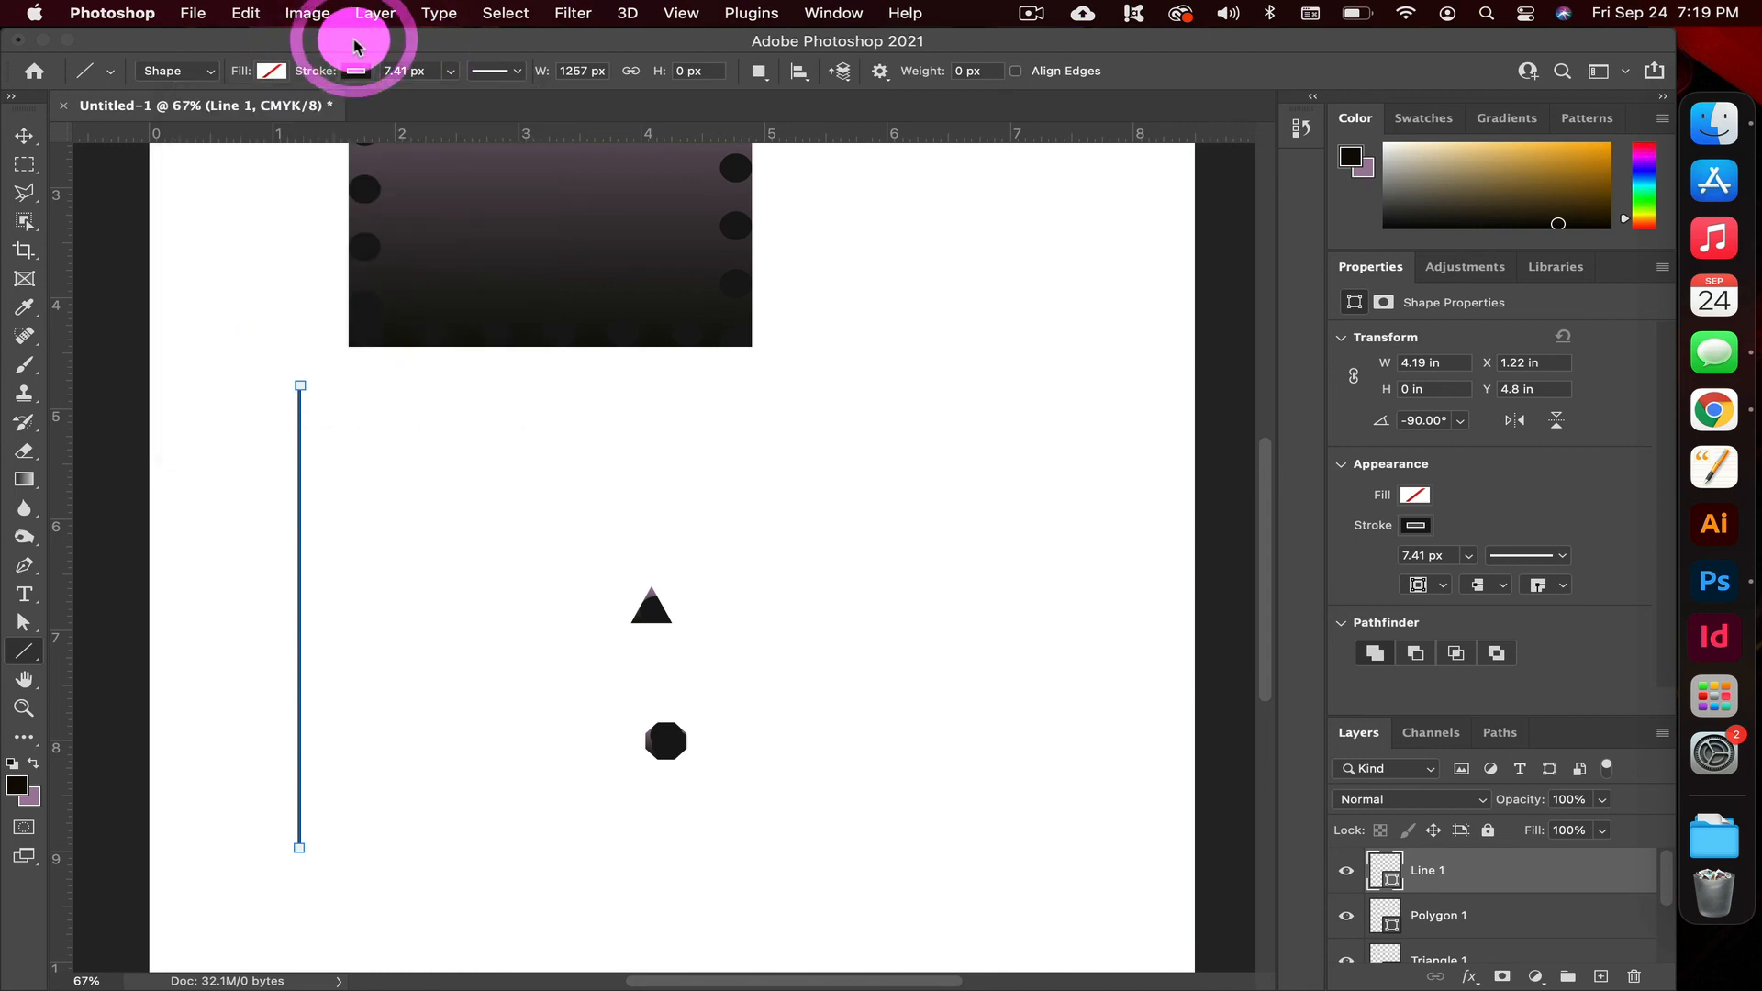
{"action": "left_click", "coordinate": [356, 77]}
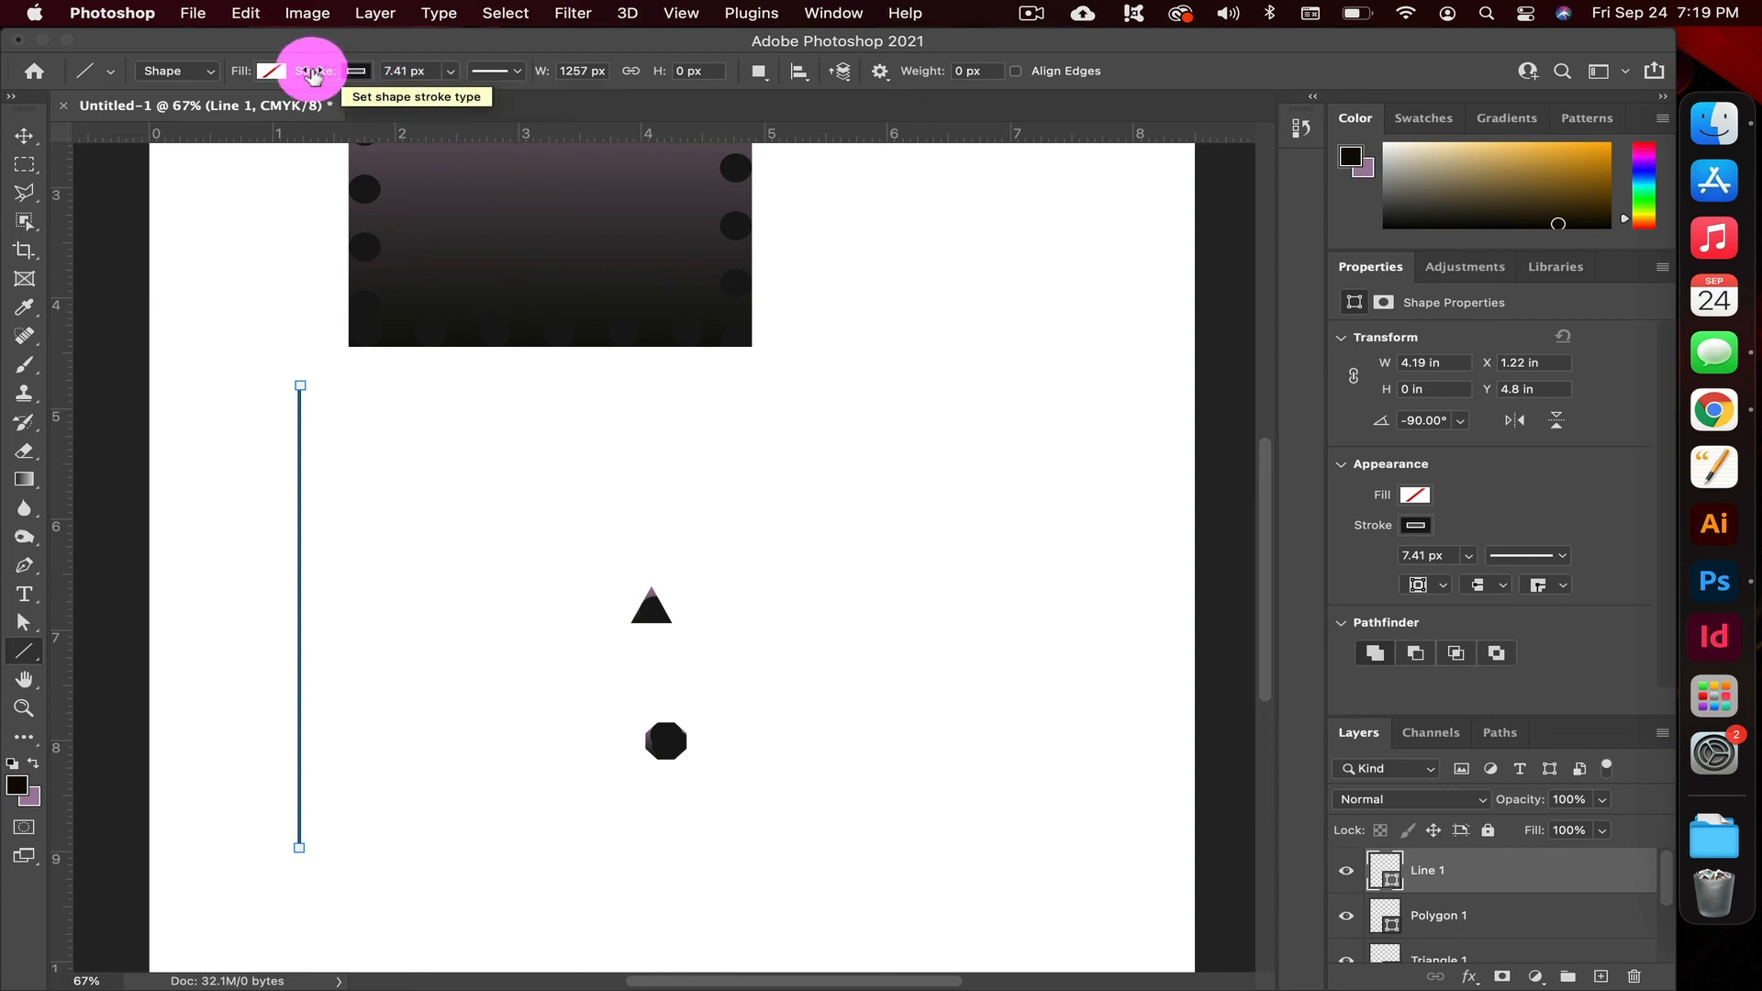
{"action": "left_click_drag", "start_coordinate": [313, 76], "coordinate": [369, 79]}
Move the thick vertical line to the right of the square, triangle and octagon, then deselect it
{"action": "left_click", "coordinate": [27, 140]}
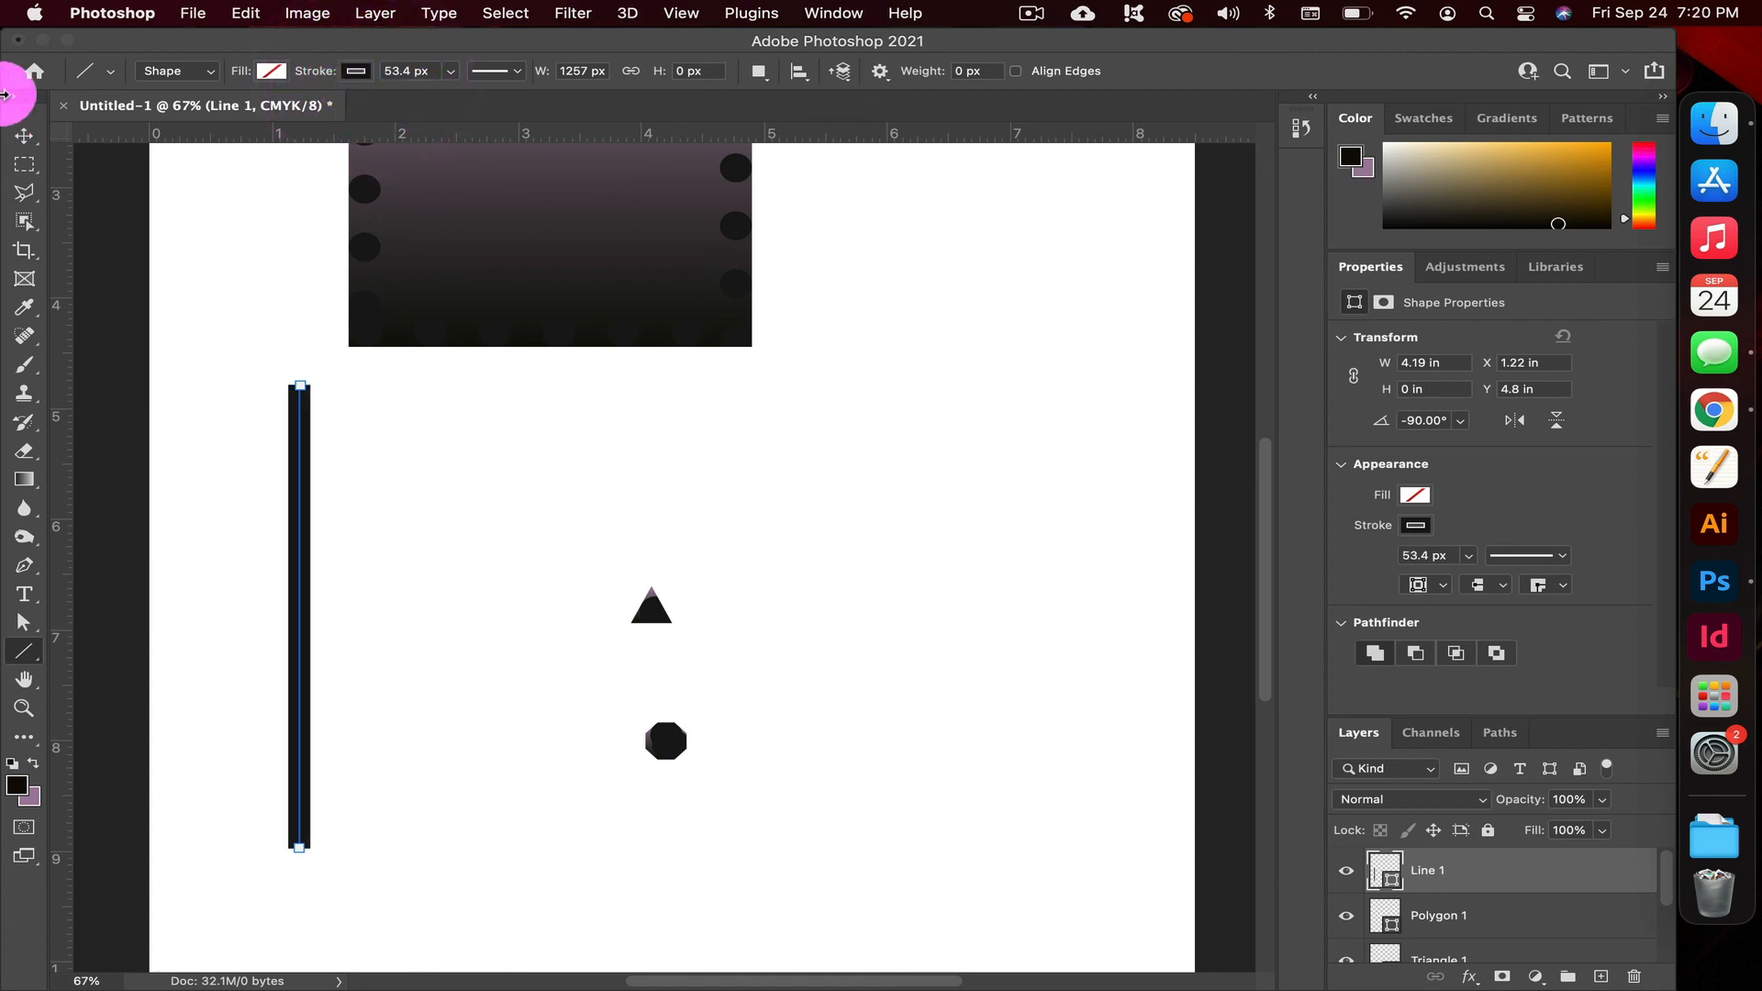
{"action": "left_click_drag", "start_coordinate": [291, 499], "coordinate": [893, 394]}
{"action": "left_click", "coordinate": [785, 527]}
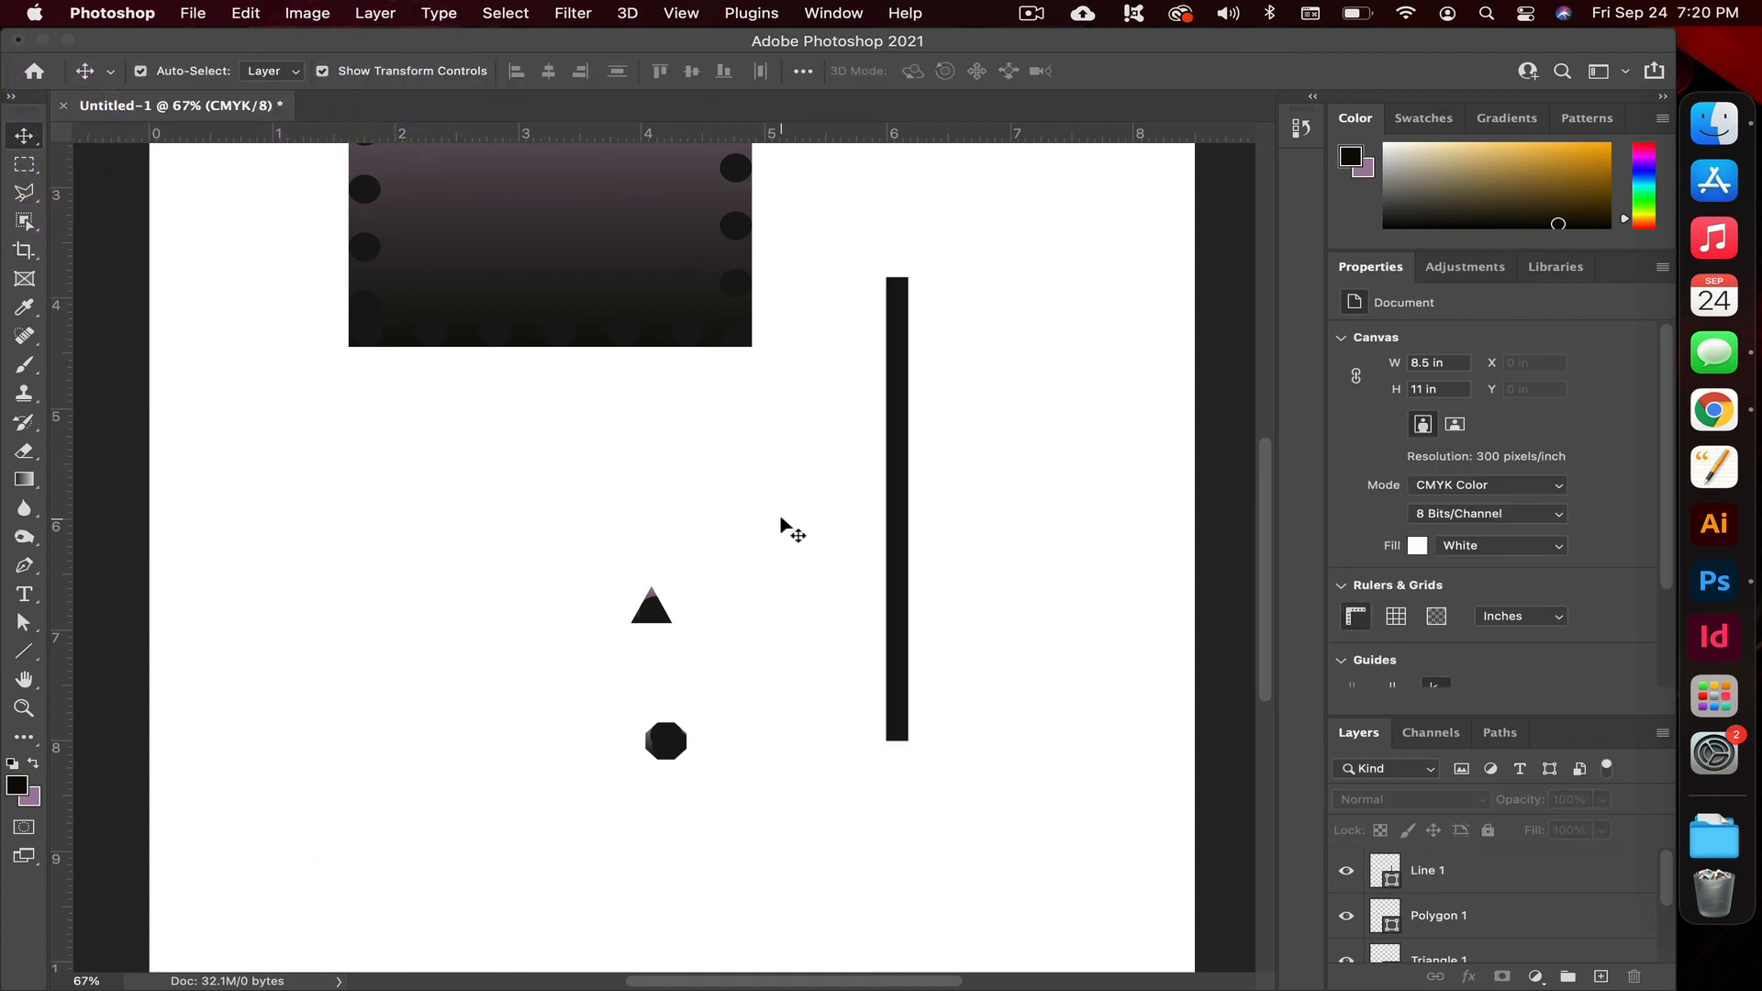